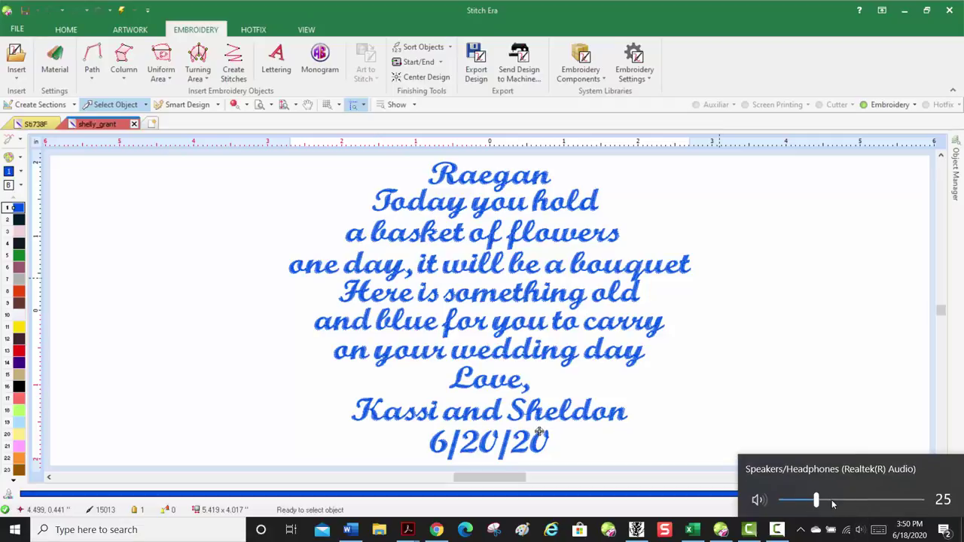
Select the Raegan lettering line and bring up the Object Manager list.
click(836, 347)
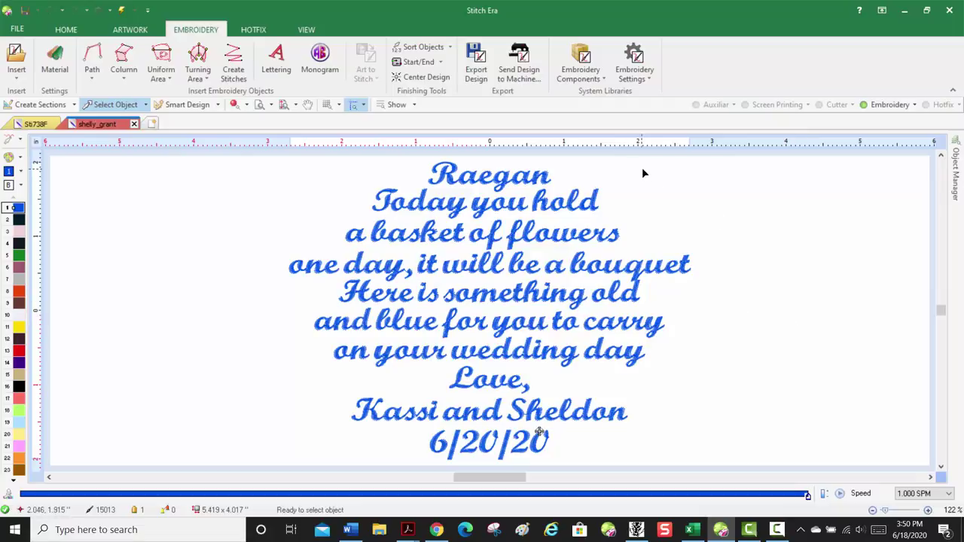
click(499, 176)
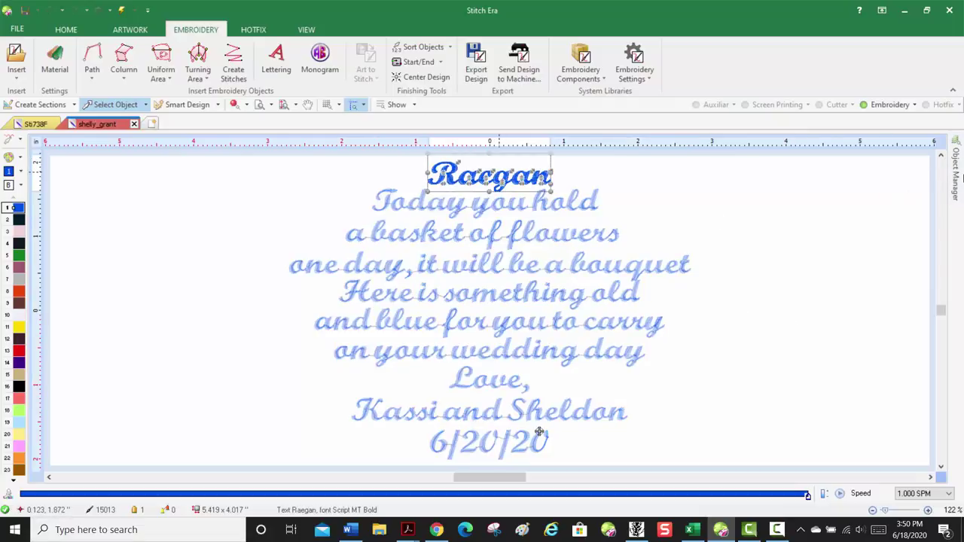
click(958, 174)
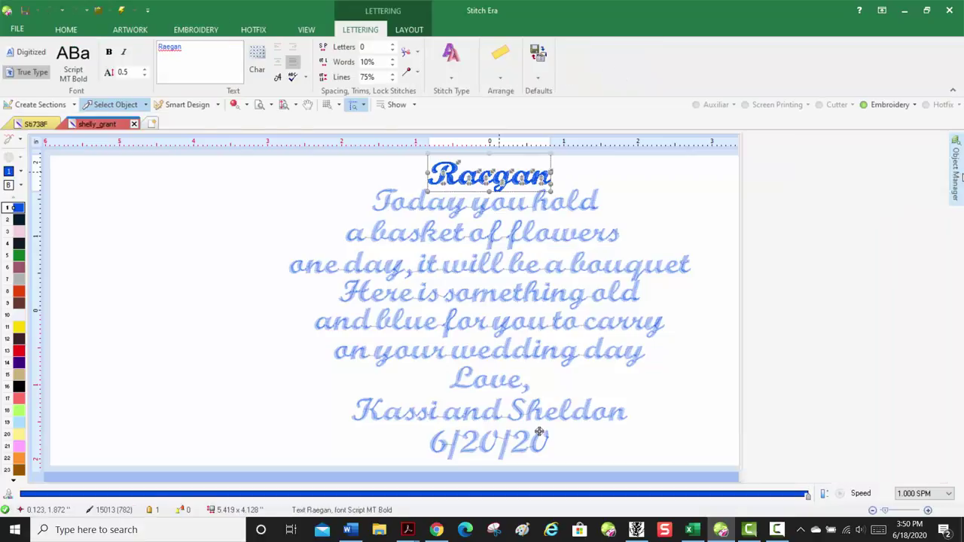
Expand Raegan and its letter R, then select all seven Raegan letter areas.
click(826, 190)
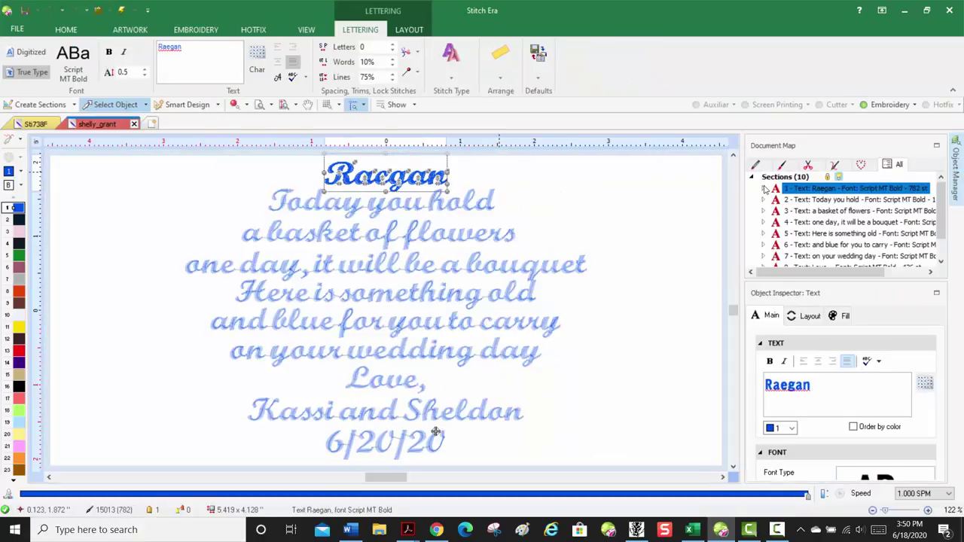
double_click(828, 190)
click(775, 200)
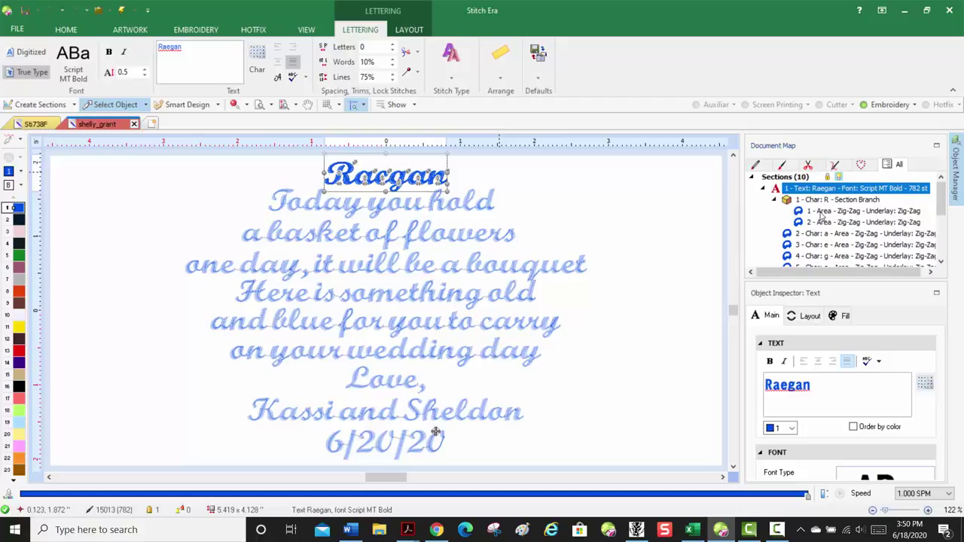
click(820, 212)
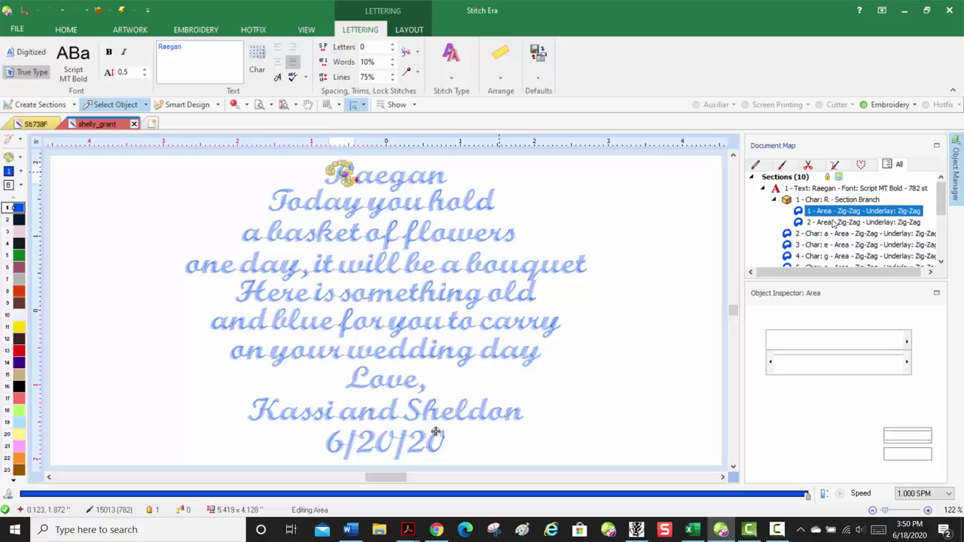
drag(942, 201, 941, 235)
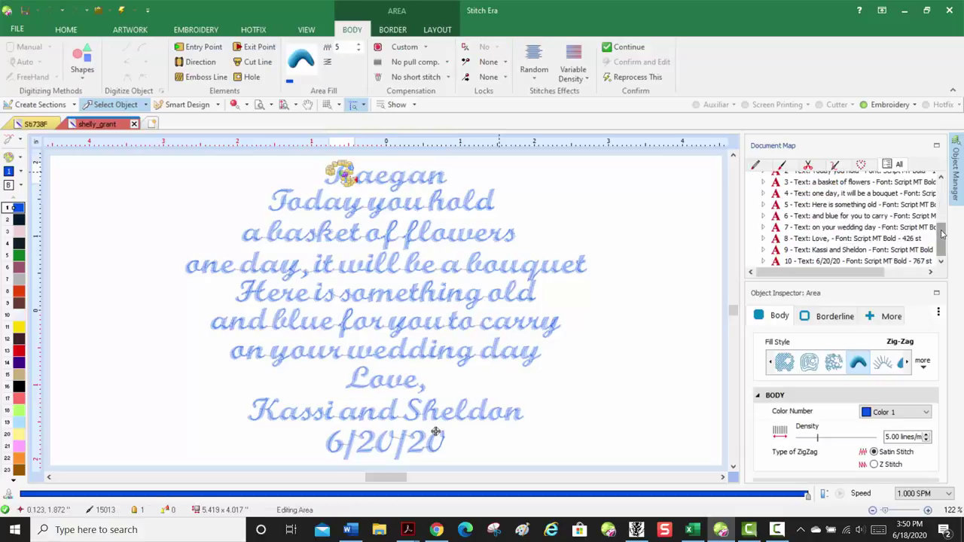
scroll(941, 235, up, 2)
shift+click(820, 211)
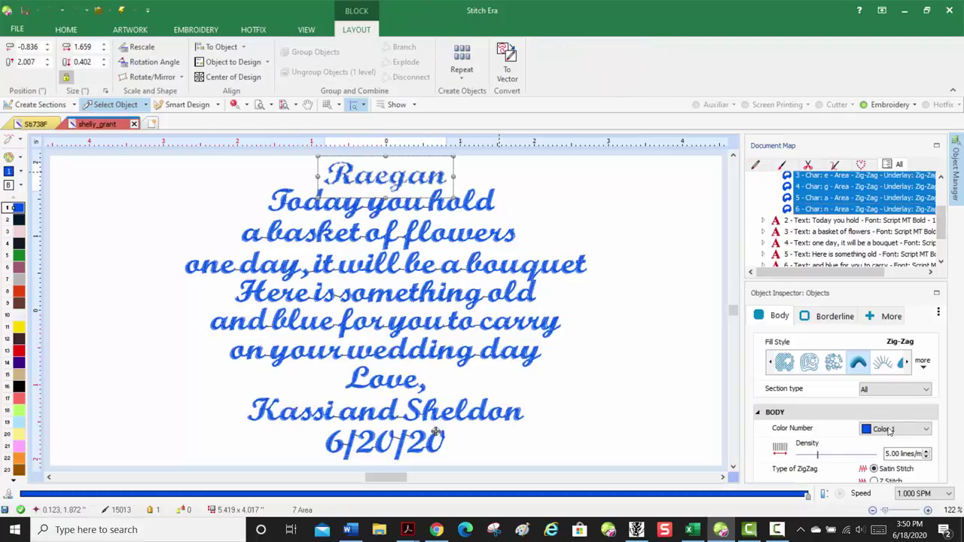
Switch the Raegan letter areas' underlay to Centered, dropping the design to 14981 stitches.
scroll(894, 437, down, 1)
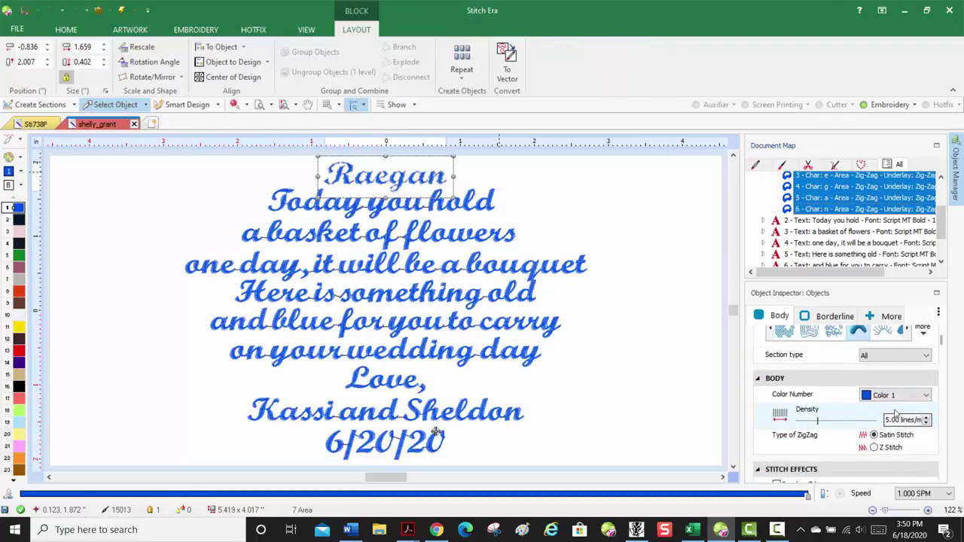
scroll(876, 434, down, 2)
scroll(876, 434, down, 2)
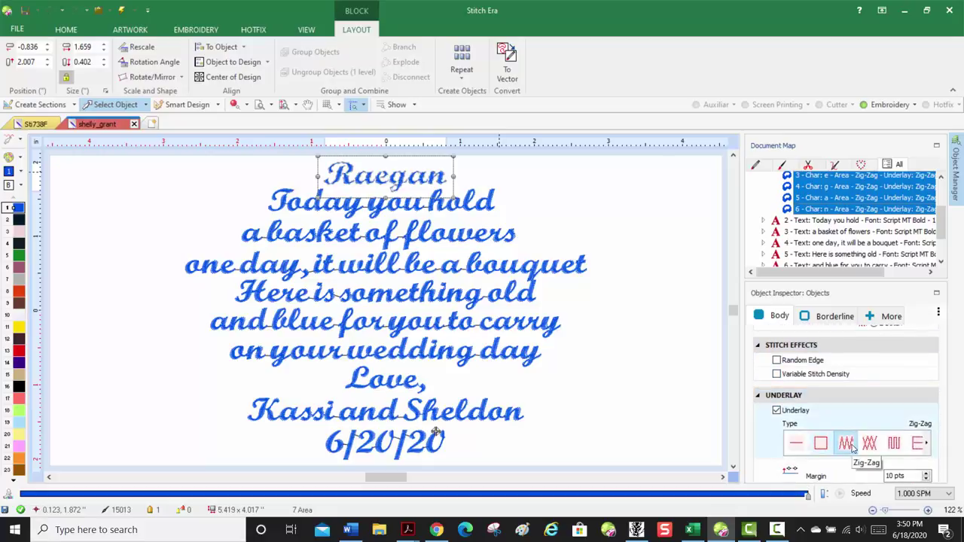
click(846, 444)
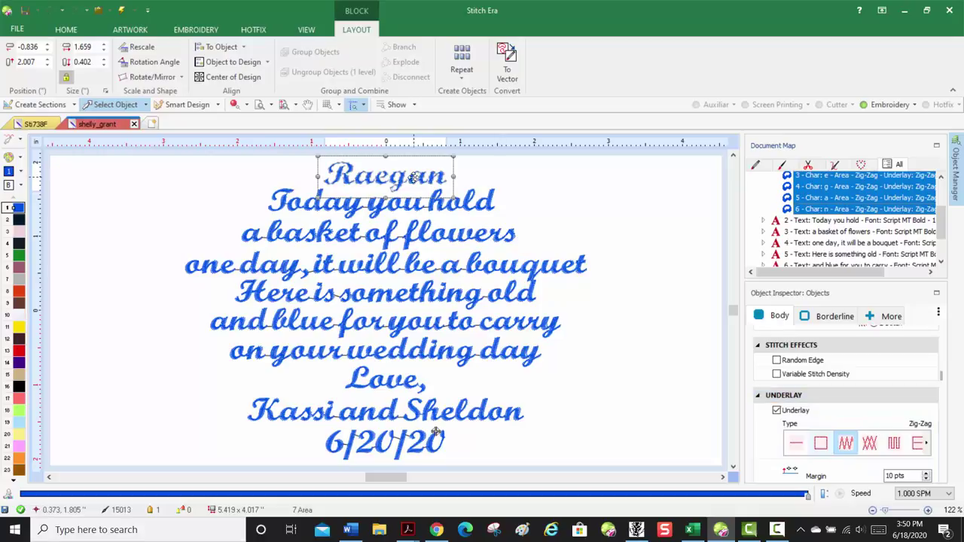
click(94, 62)
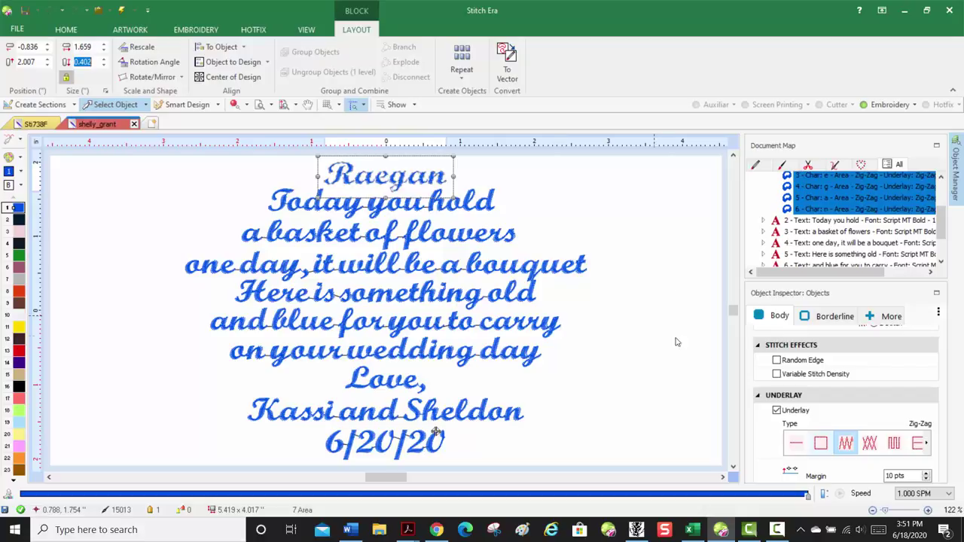
click(798, 445)
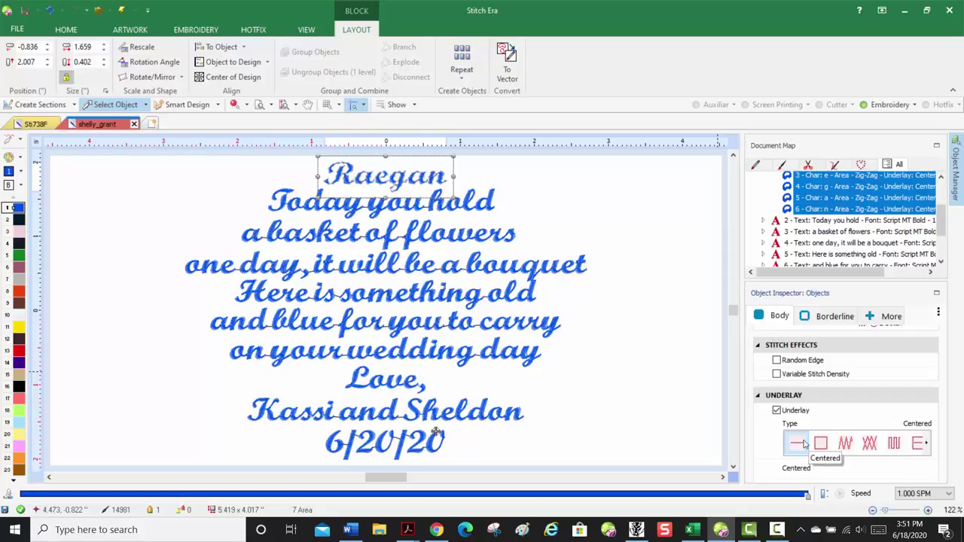
Enable Proportional pull compensation with a value of 15 on the Raegan letters.
scroll(849, 430, down, 4)
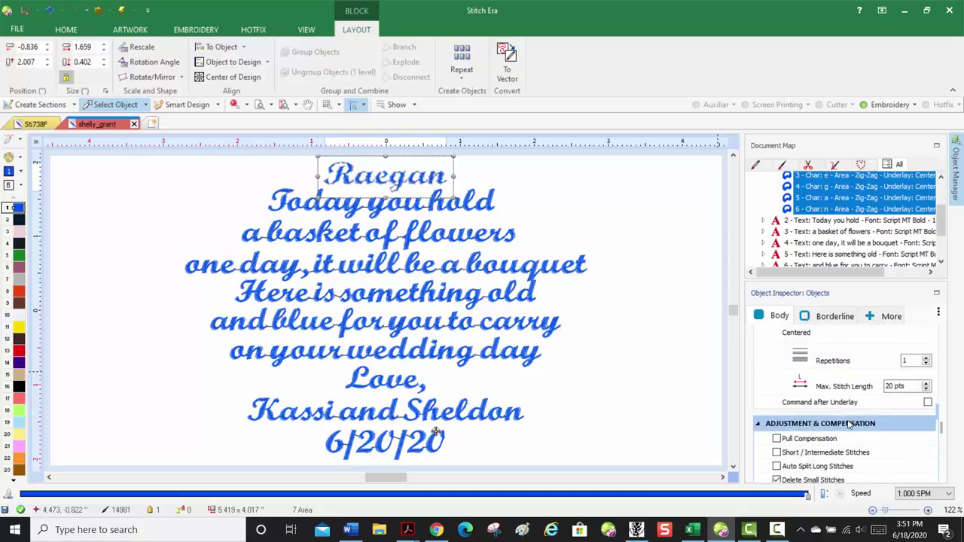
scroll(850, 426, down, 1)
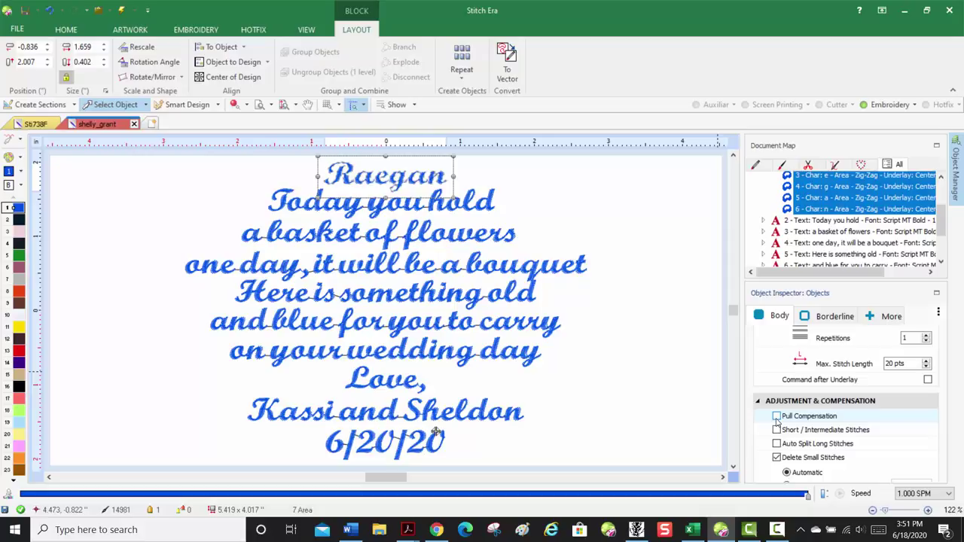
scroll(380, 173, up, 5)
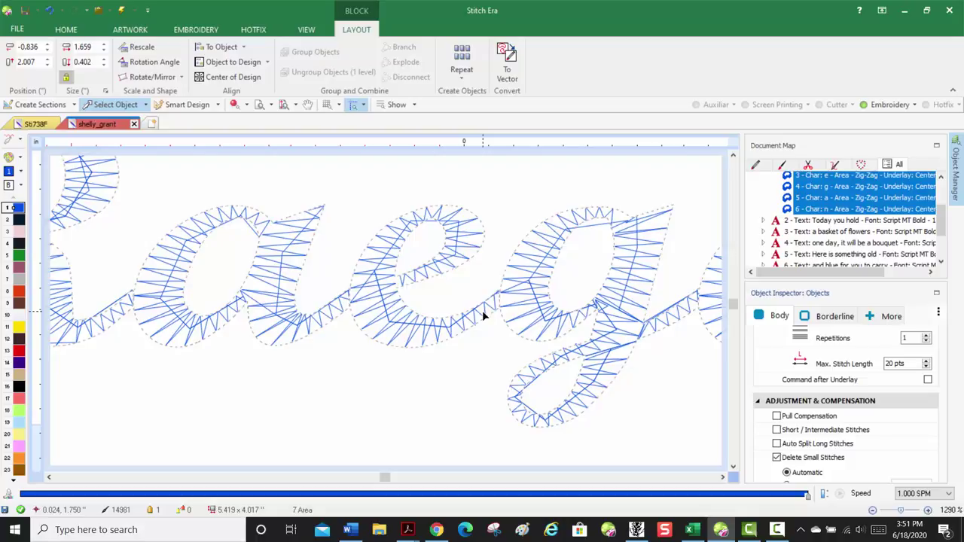
scroll(577, 311, down, 5)
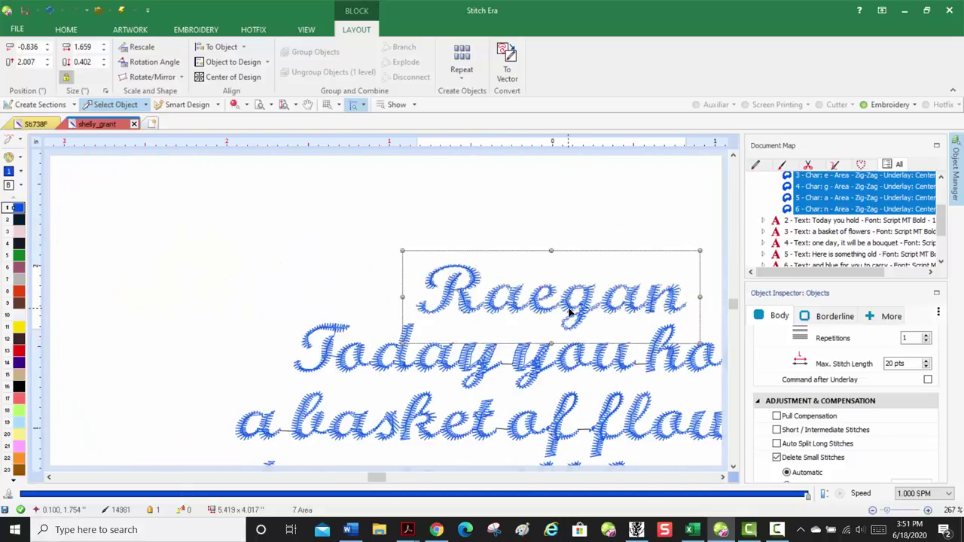
click(895, 422)
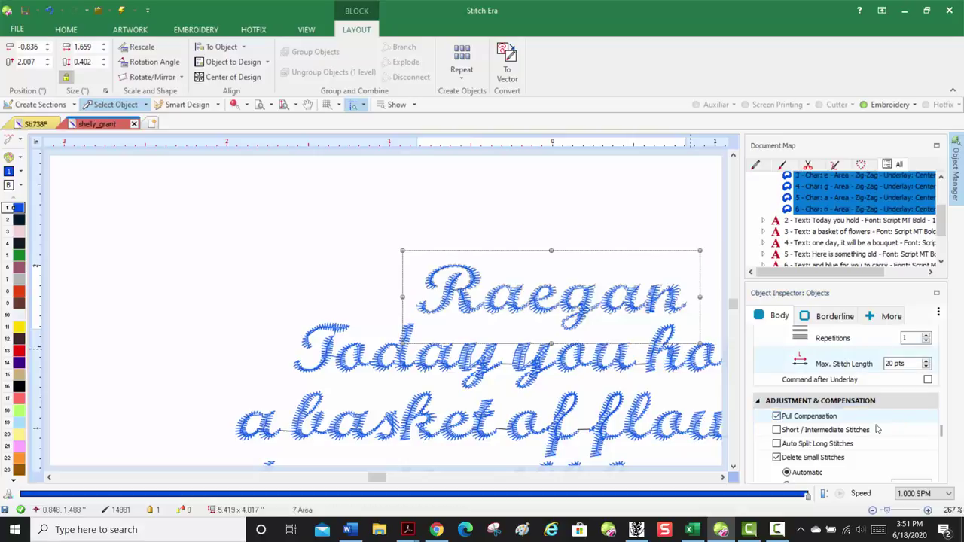
scroll(883, 429, down, 2)
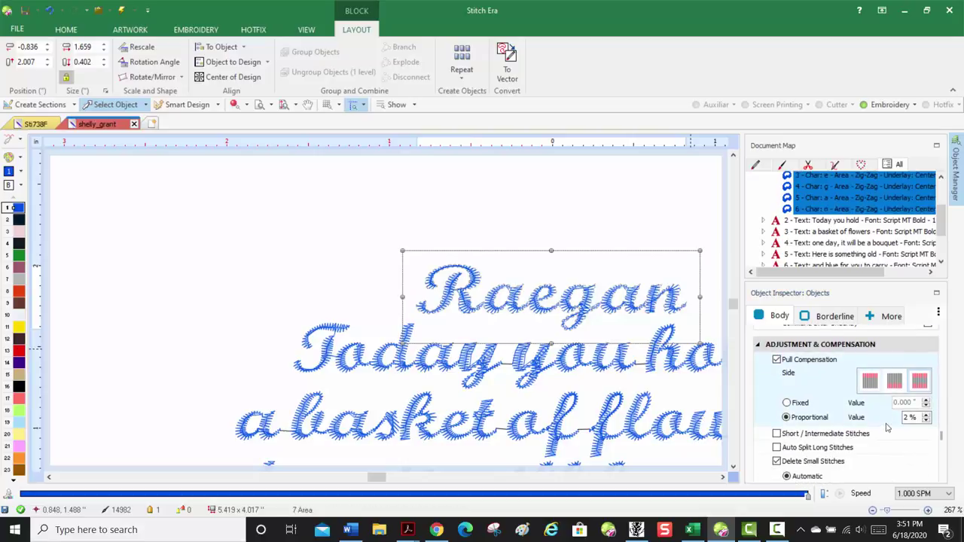
double_click(908, 417)
text(15)
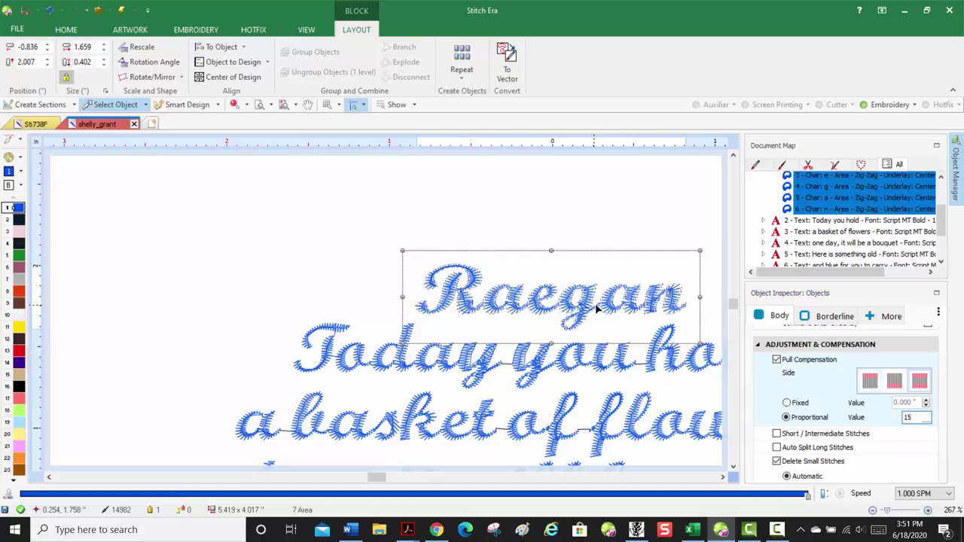
Review the new stitches, then reselect all the Raegan letter areas.
click(575, 207)
scroll(588, 271, down, 2)
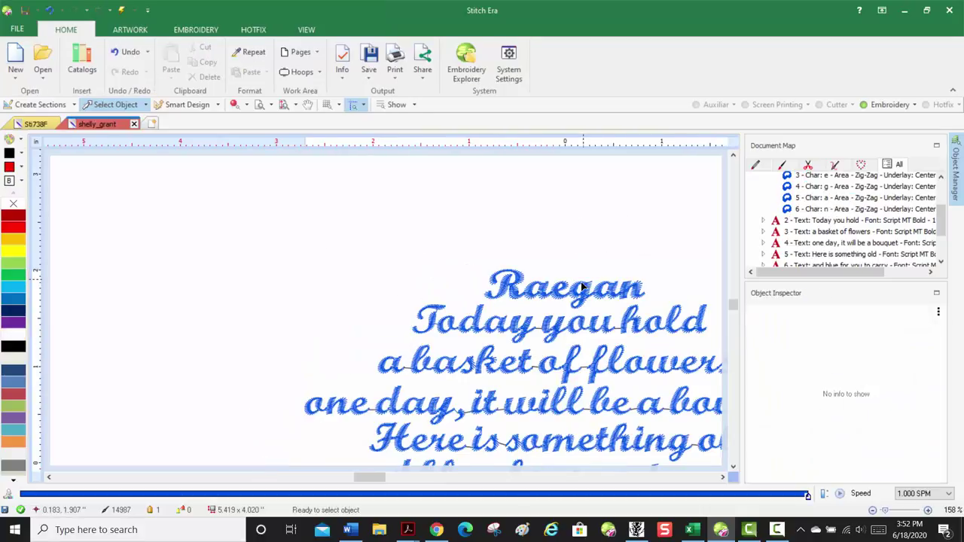
scroll(582, 286, down, 1)
scroll(591, 292, up, 7)
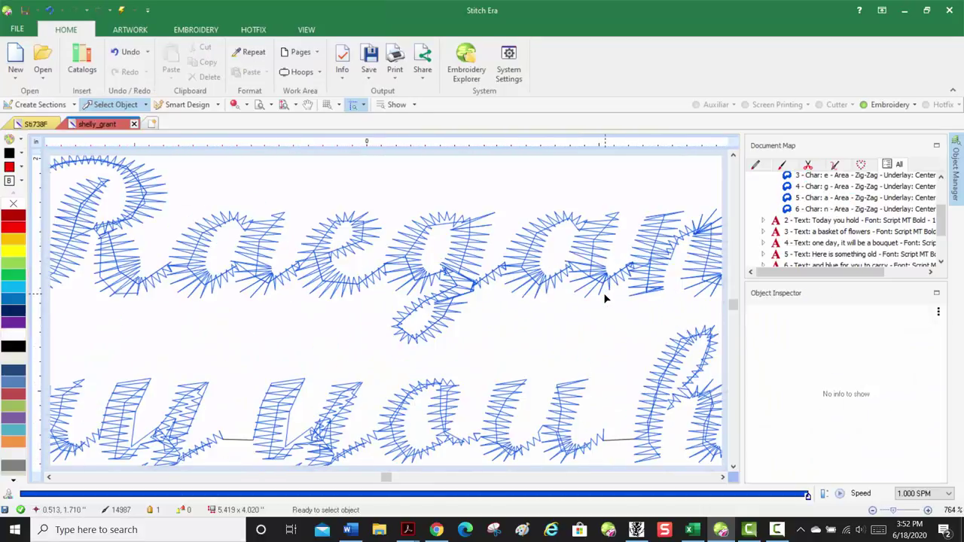
scroll(595, 293, down, 2)
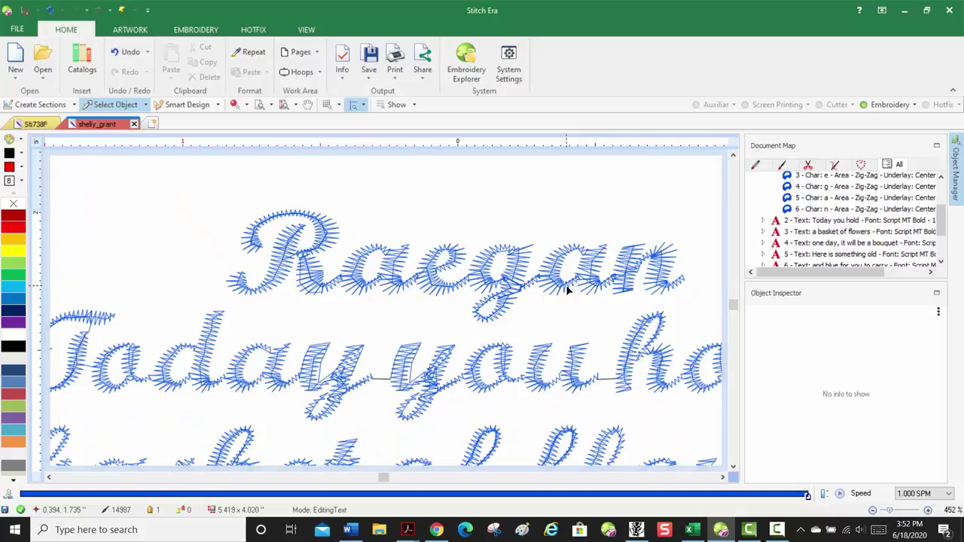
click(630, 264)
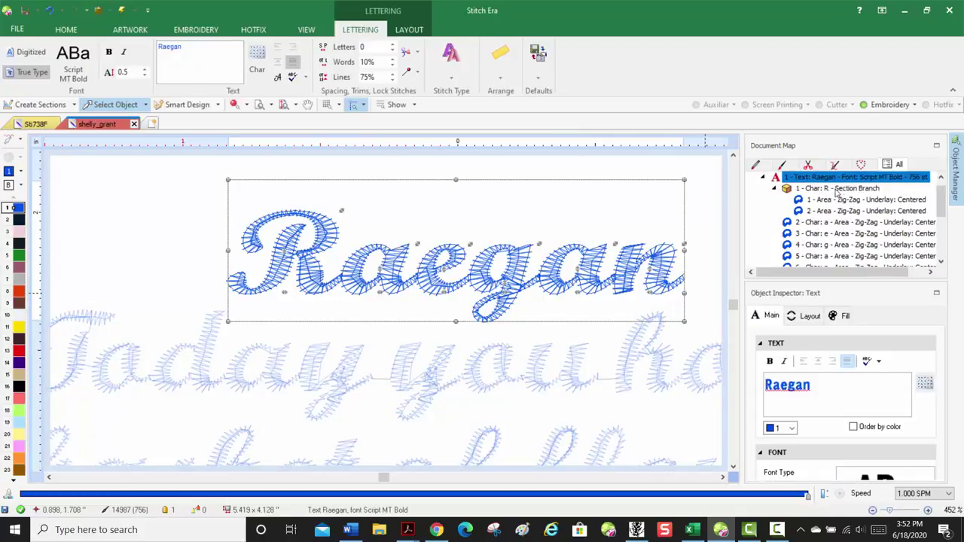
click(775, 188)
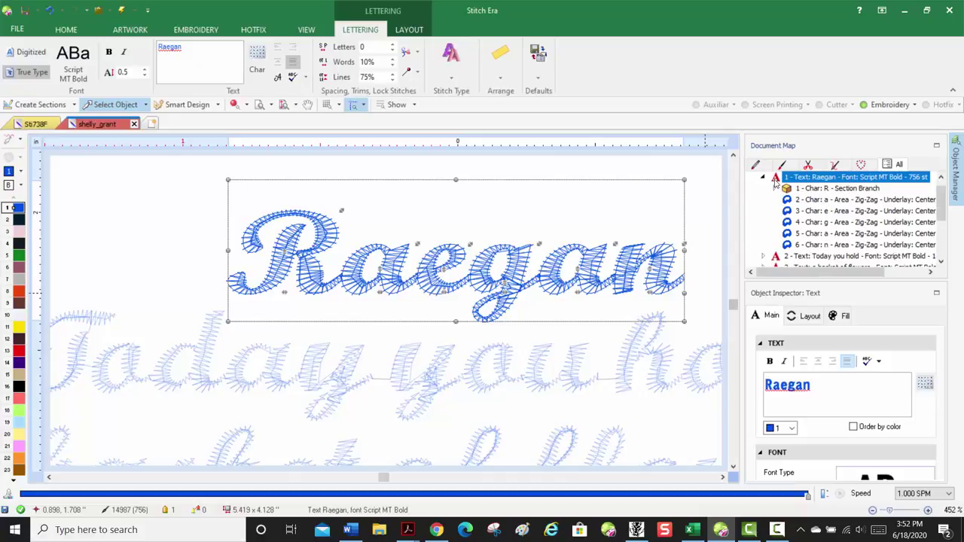
click(776, 188)
click(829, 199)
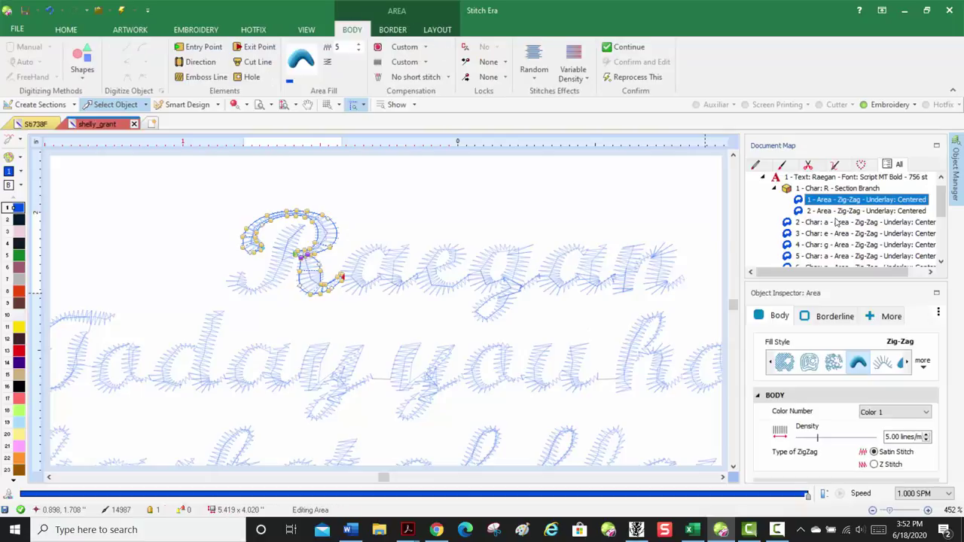
scroll(837, 212, up, 1)
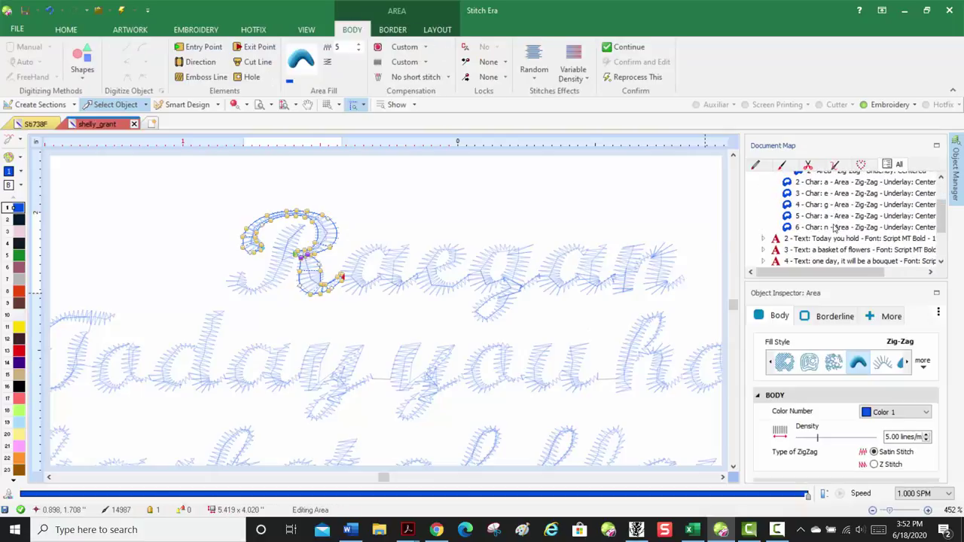
shift+click(834, 227)
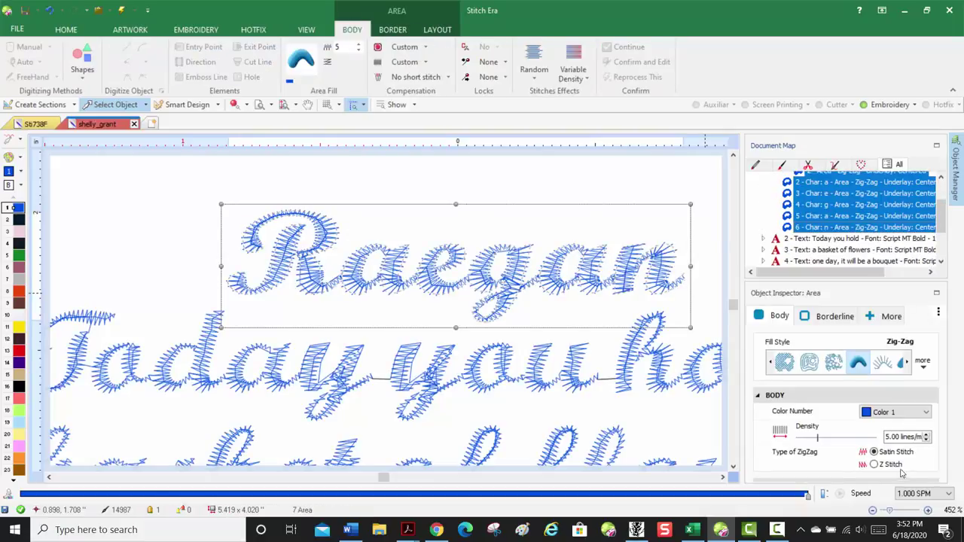
Raise the Raegan proportional pull compensation from 15 to 20.
scroll(889, 439, down, 3)
scroll(881, 433, down, 4)
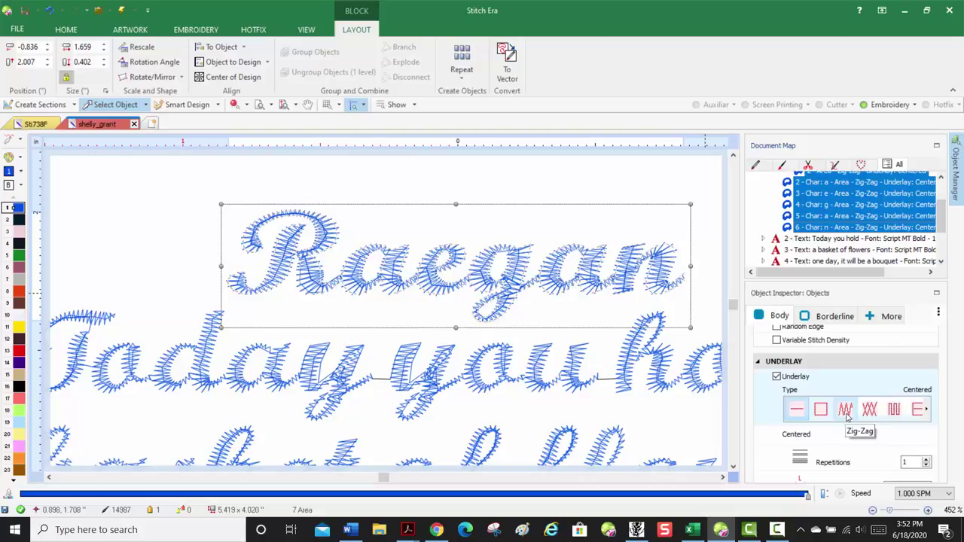
scroll(870, 422, down, 1)
scroll(874, 423, down, 1)
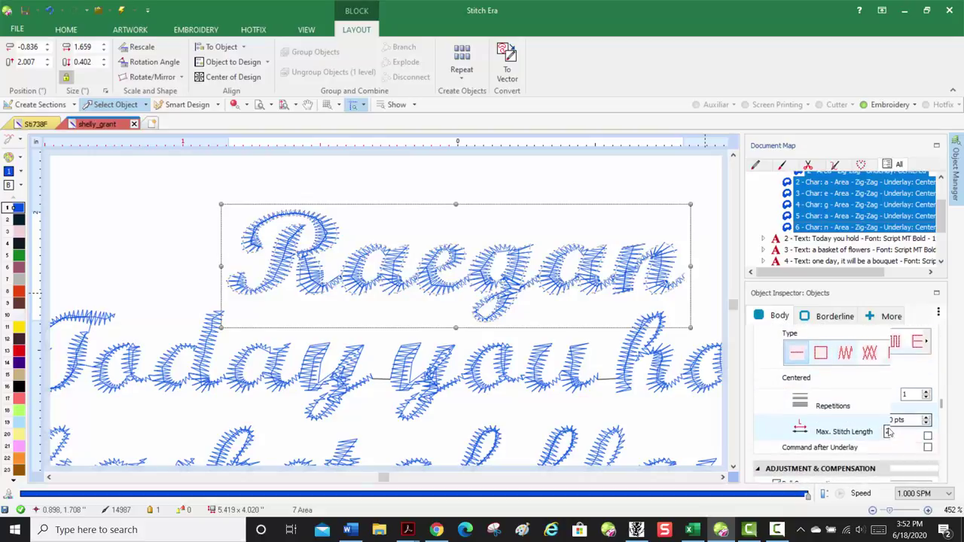
scroll(892, 431, down, 3)
click(909, 451)
double_click(910, 450)
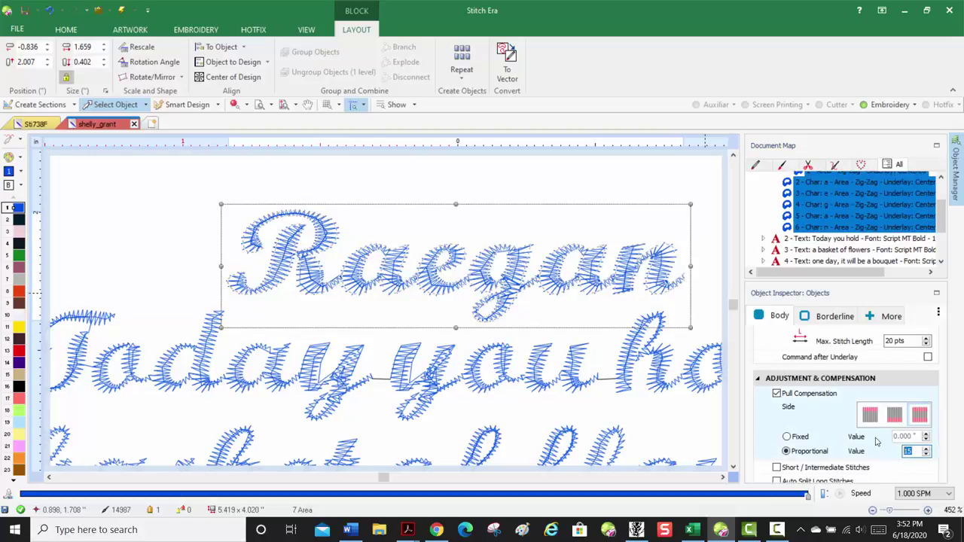
text(20)
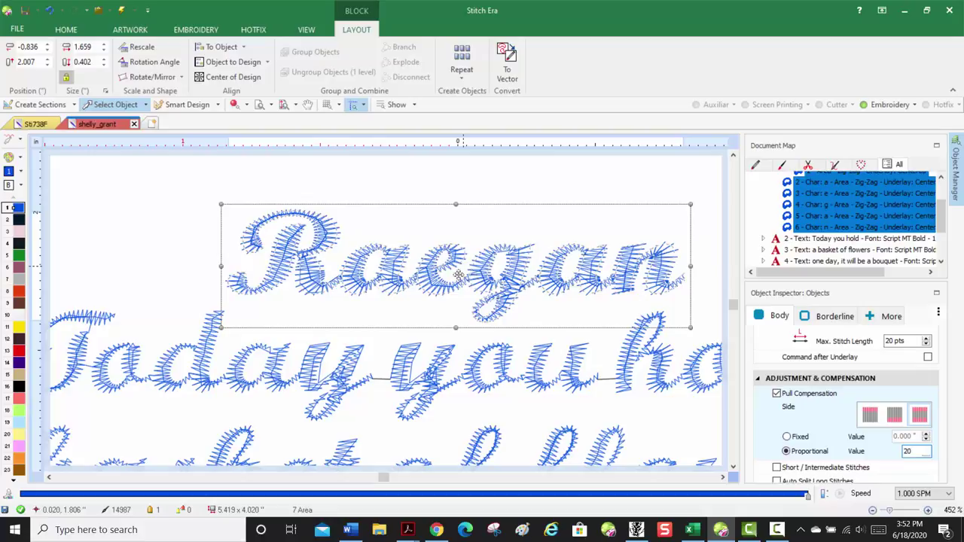
Apply the 20 pull compensation and set the underlay max stitch length to 12 pts.
key(Return)
scroll(354, 267, up, 5)
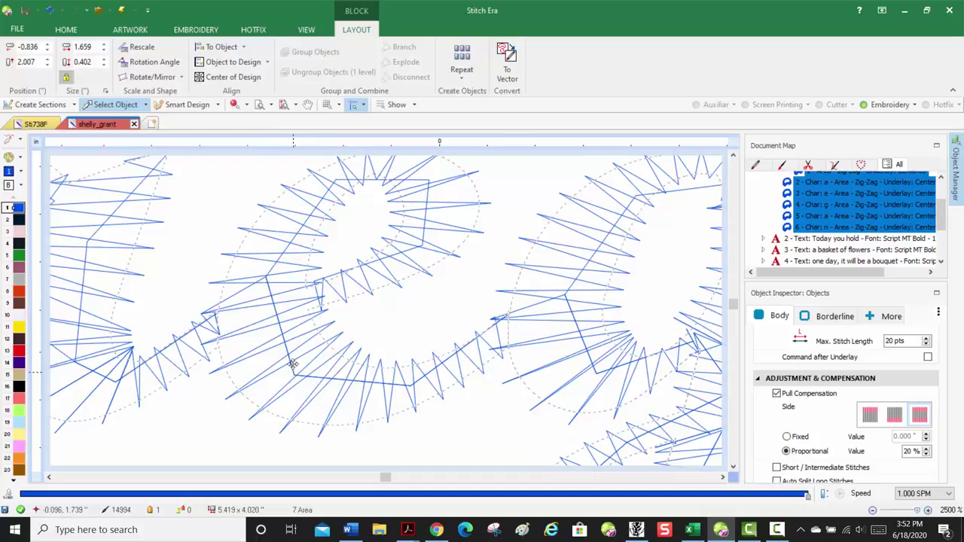
scroll(832, 399, up, 3)
scroll(831, 398, up, 1)
scroll(852, 411, down, 2)
click(900, 420)
text(1)
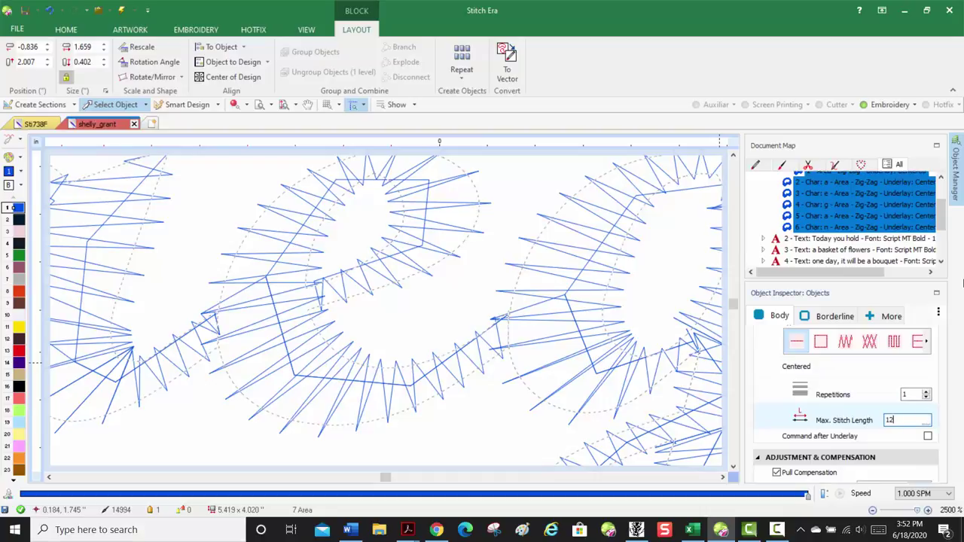
text(2)
key(Return)
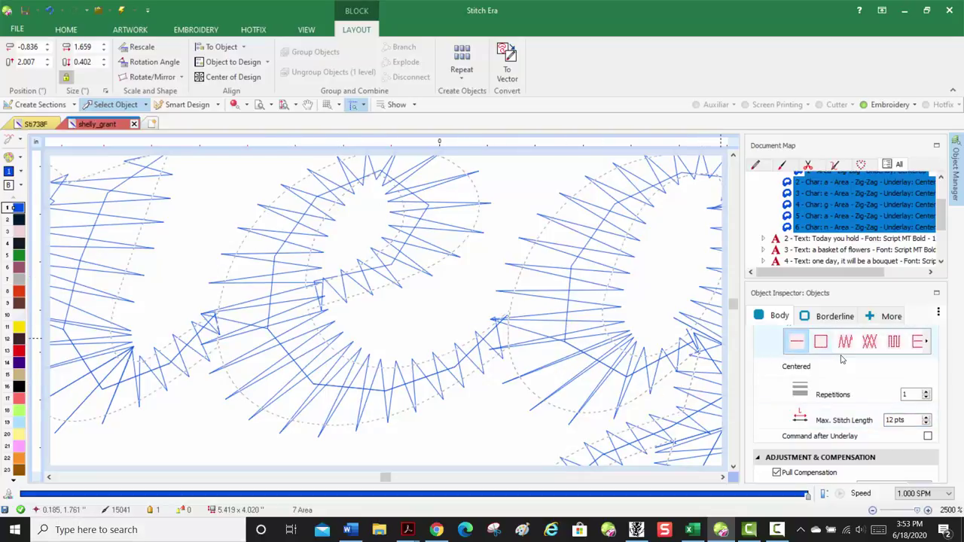
Lower the Raegan underlay max stitch length to 10 pts, giving 15070 stitches.
click(866, 413)
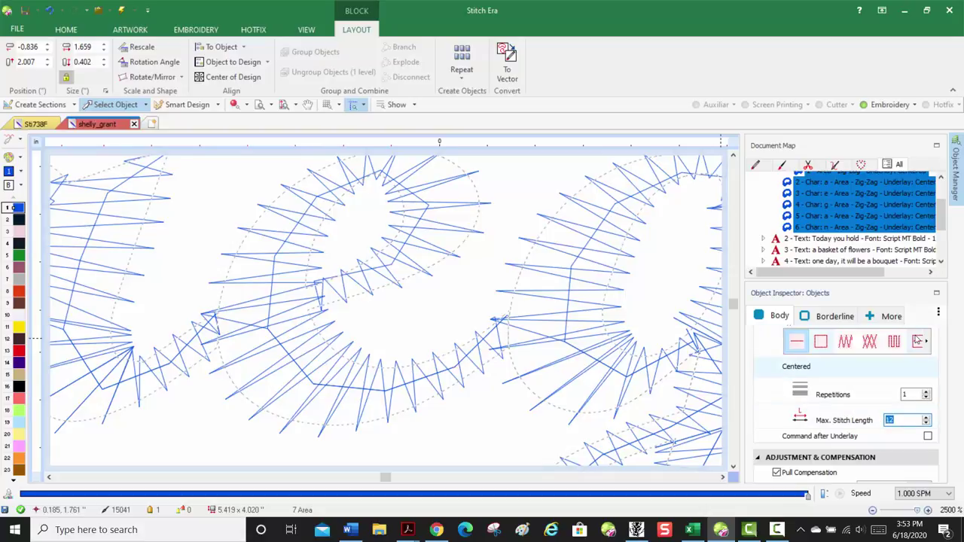
text(10)
key(Return)
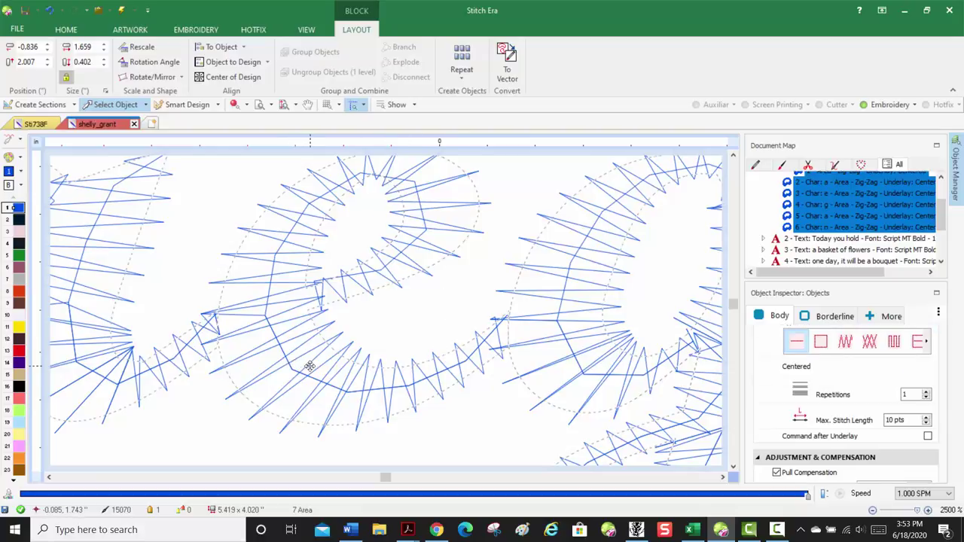
scroll(345, 354, down, 8)
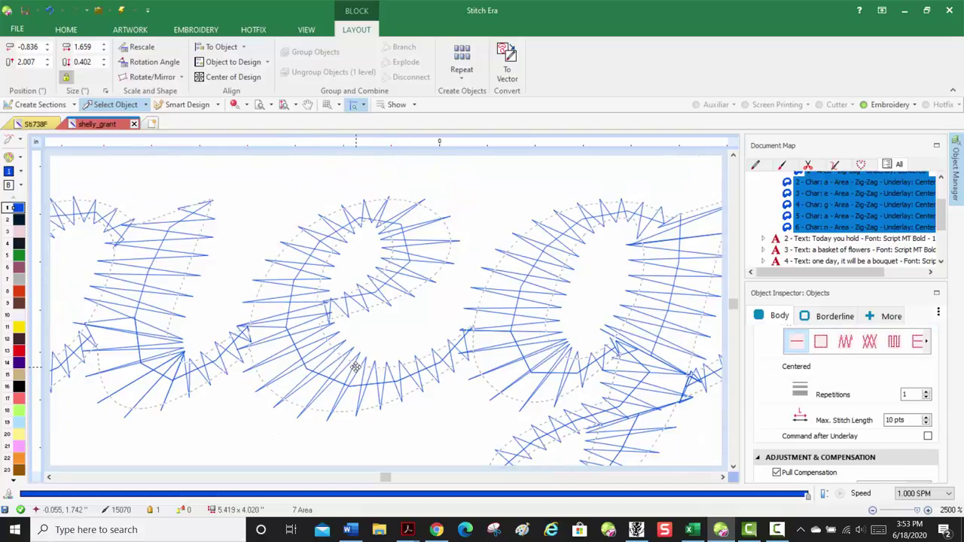
scroll(355, 369, down, 2)
scroll(488, 392, up, 4)
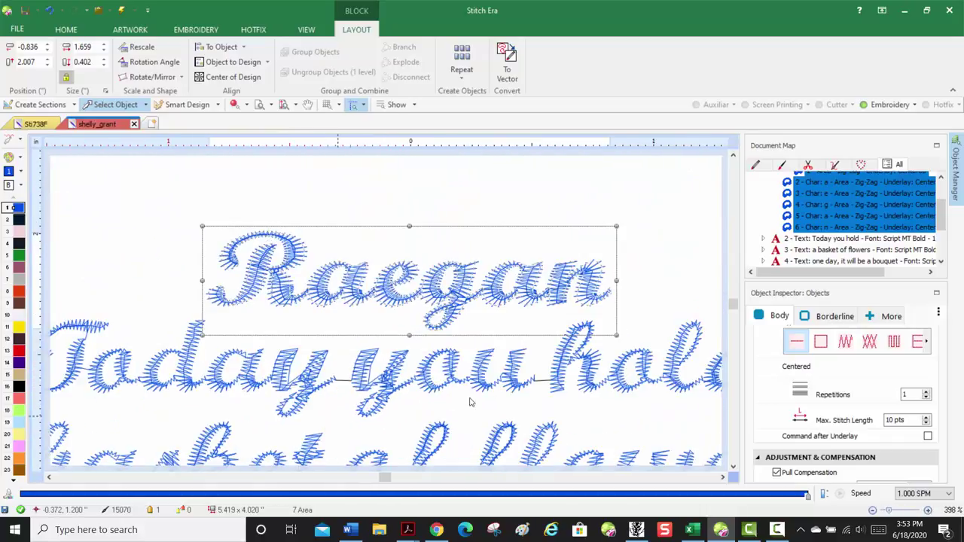
click(763, 239)
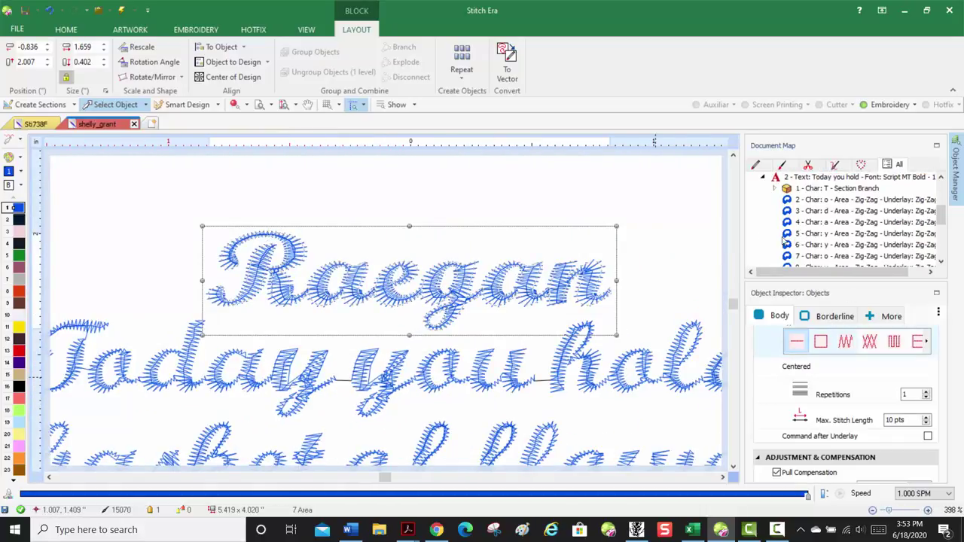
Expand the letter T and select all 13 character areas of 'Today you hold'.
click(775, 189)
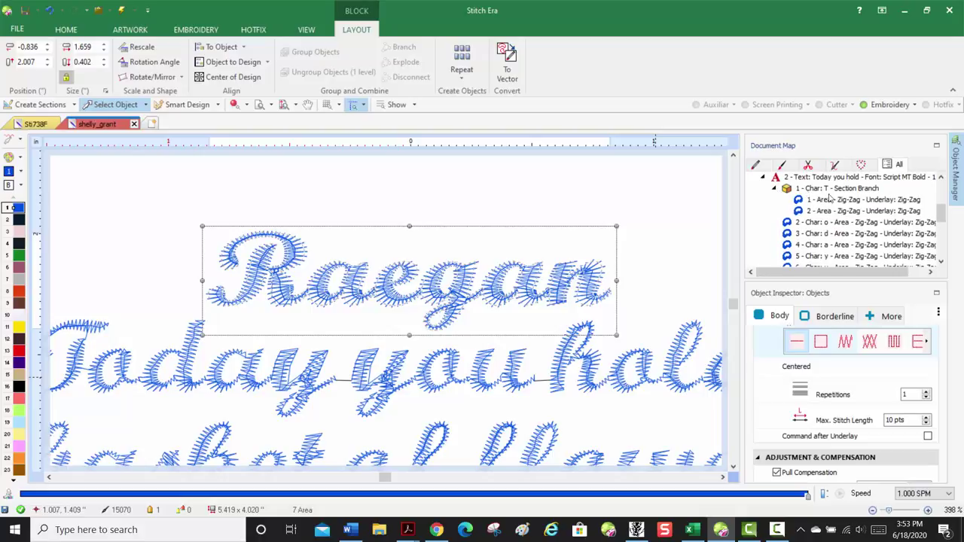
click(839, 201)
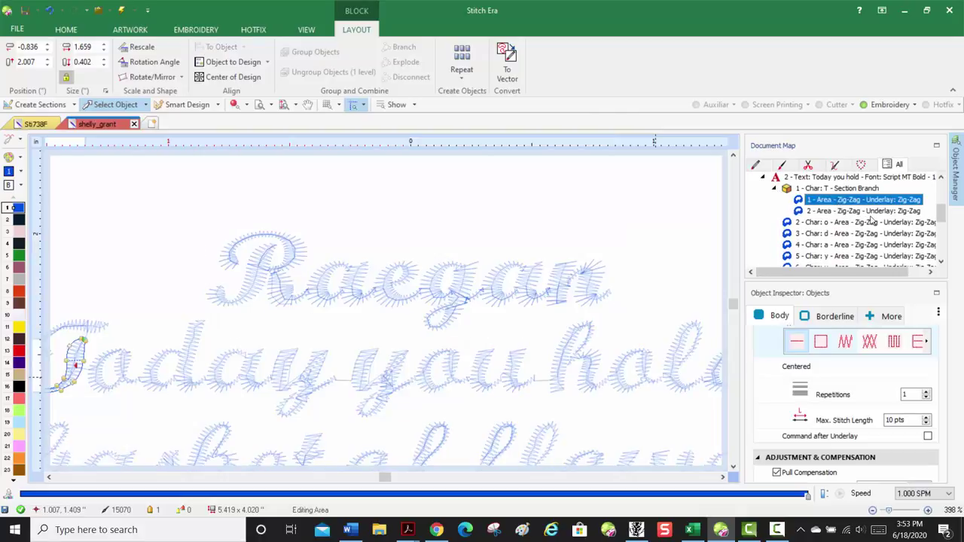
drag(944, 216, 917, 237)
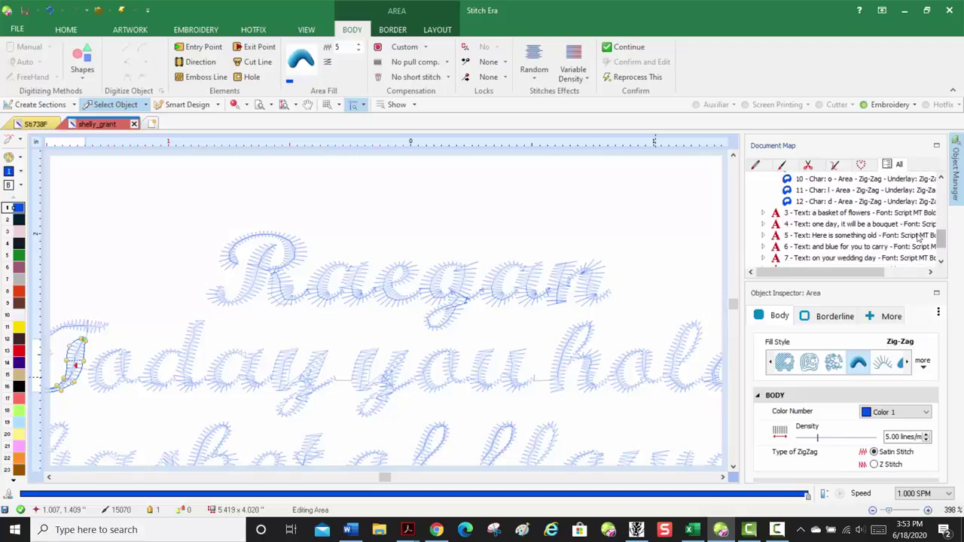
shift+click(816, 202)
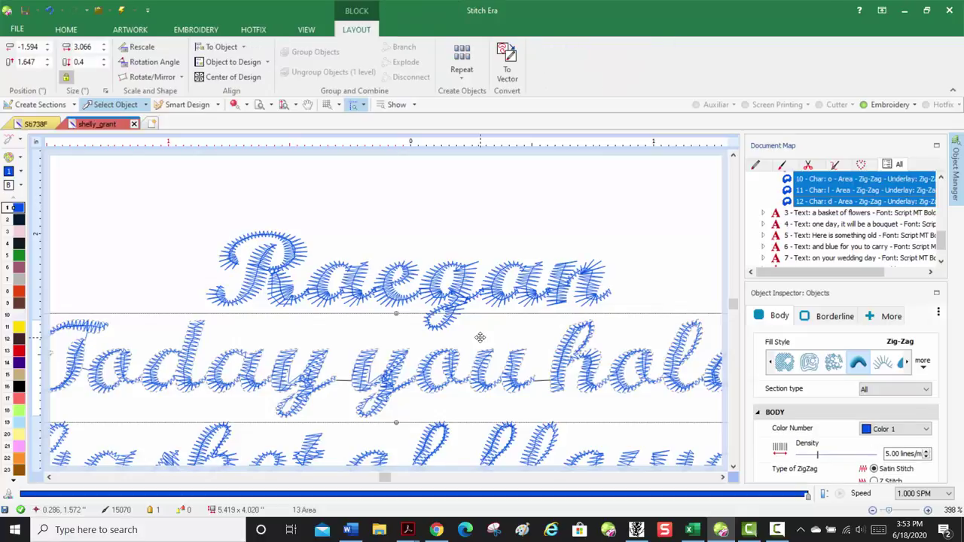
scroll(879, 451, down, 2)
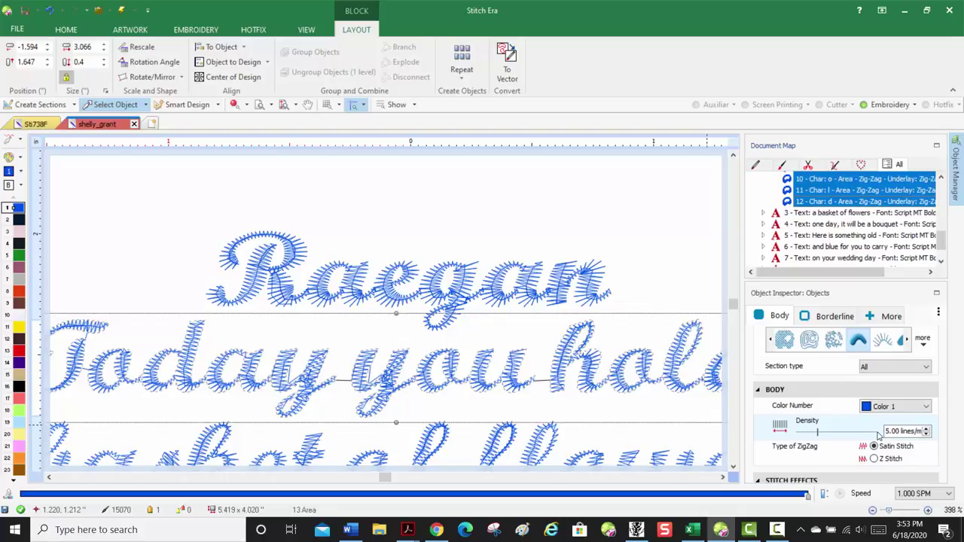
scroll(857, 451, down, 5)
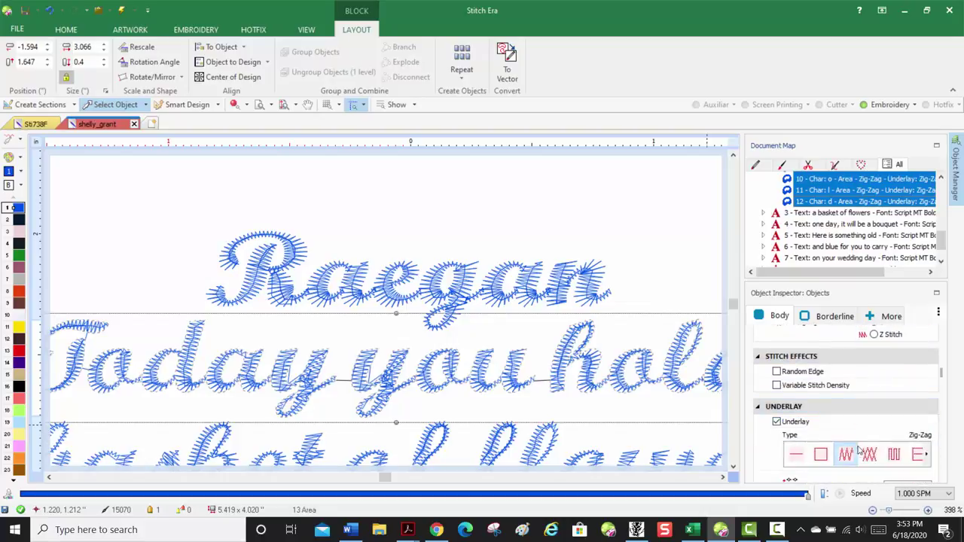
Give 'Today you hold' Centered underlay and cut max stitch length from 20 to 12 pts.
scroll(788, 428, down, 4)
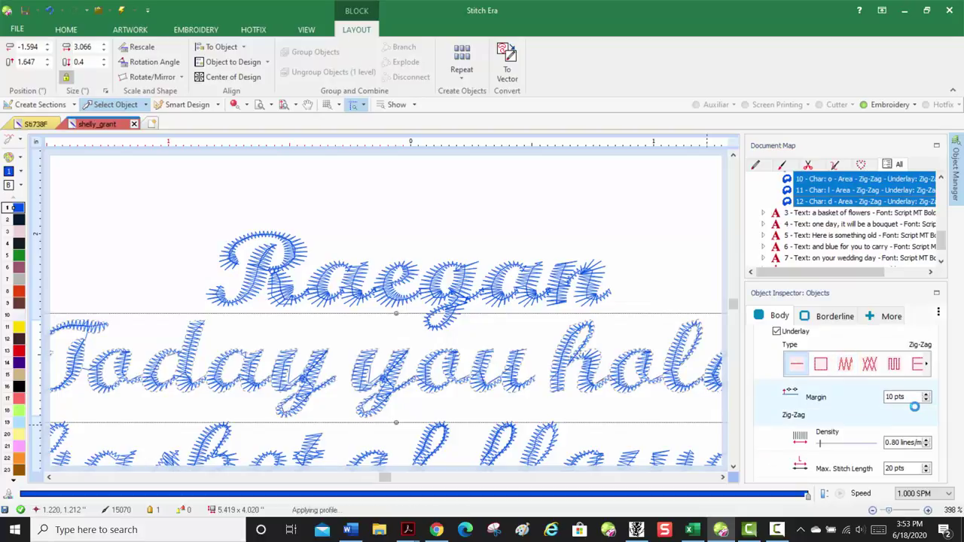
scroll(497, 371, up, 4)
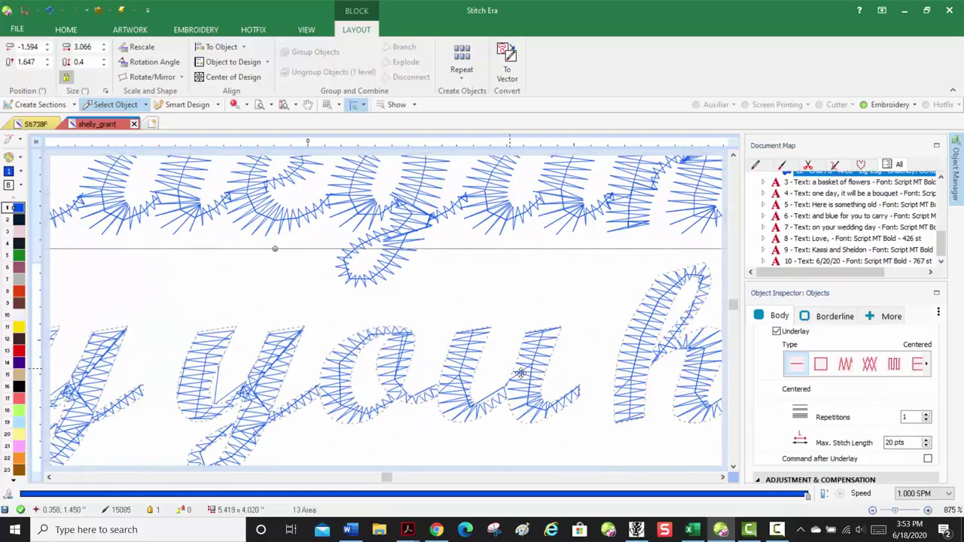
scroll(493, 412, up, 2)
scroll(493, 412, up, 1)
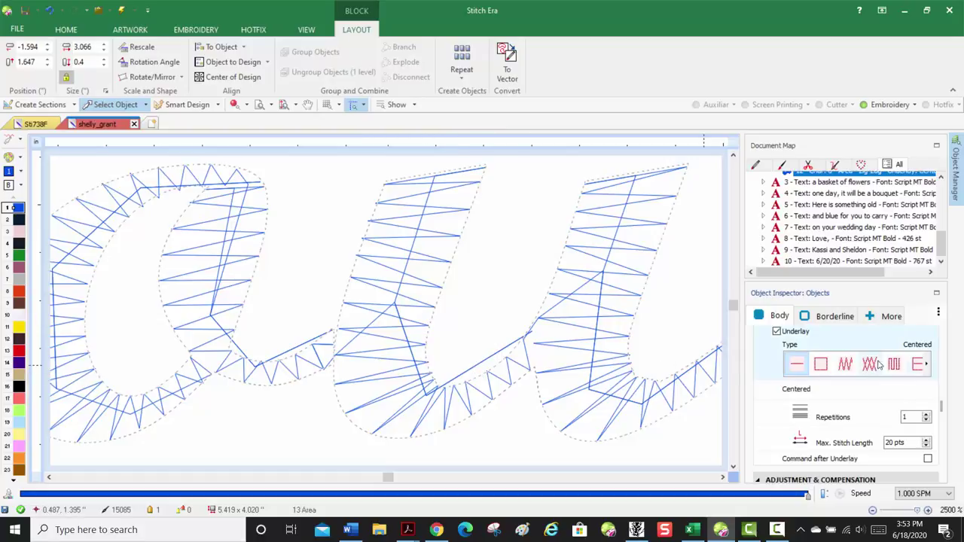
triple_click(898, 443)
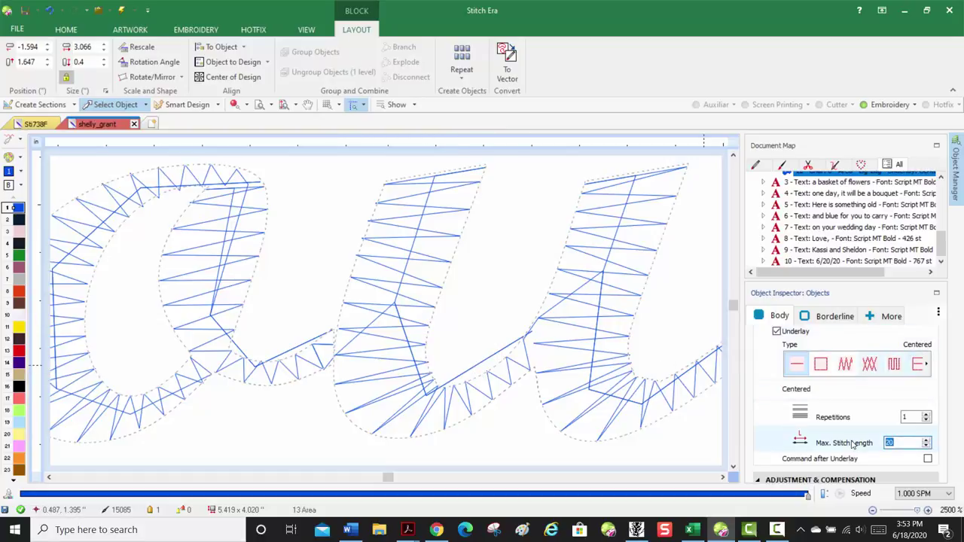
text(12 pts)
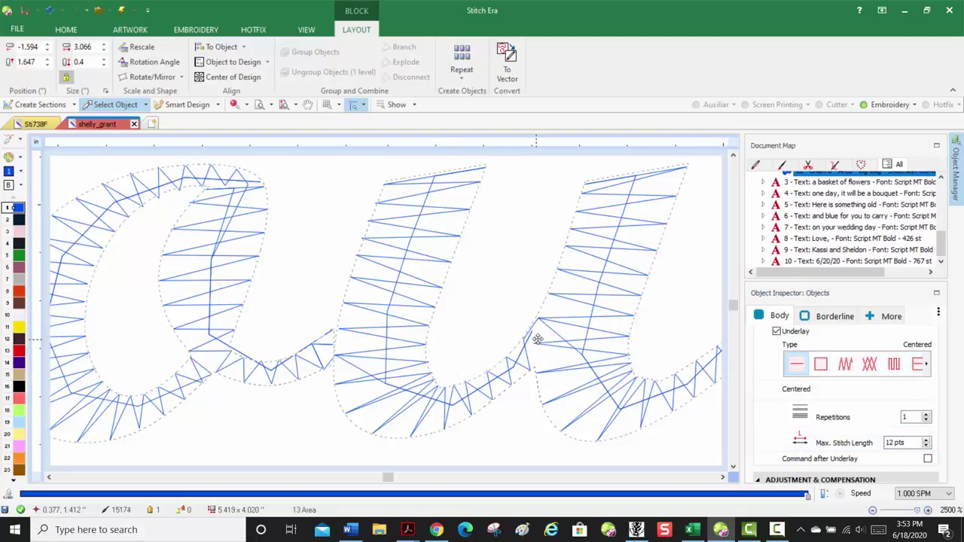
scroll(538, 338, down, 5)
Enable Proportional pull compensation at 18 for the 'Today you hold' letters.
scroll(582, 340, down, 1)
scroll(829, 407, down, 2)
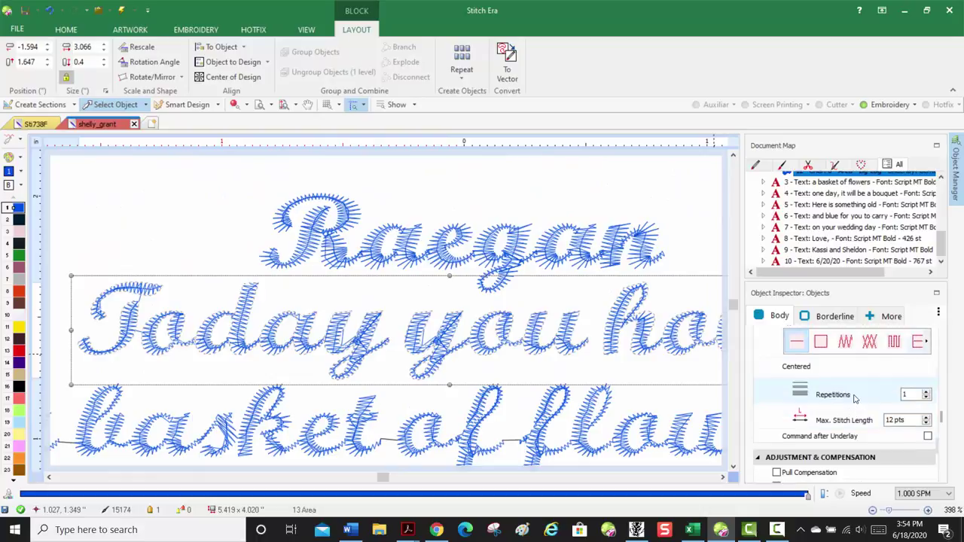
click(777, 461)
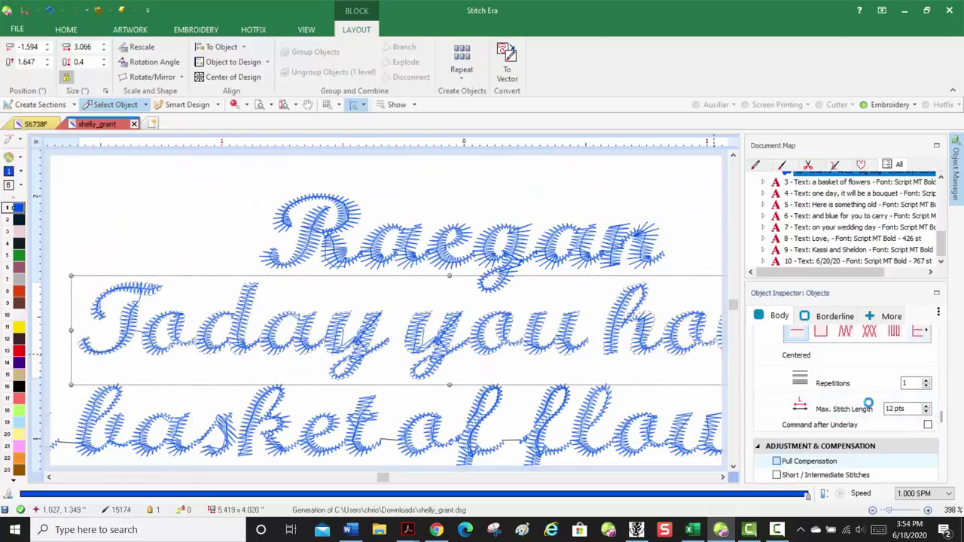
scroll(861, 419, down, 3)
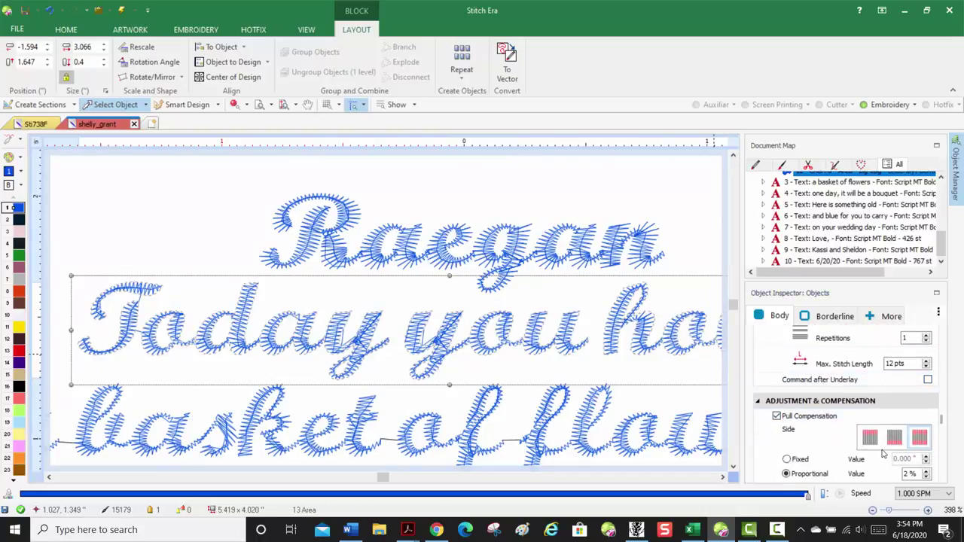
click(908, 418)
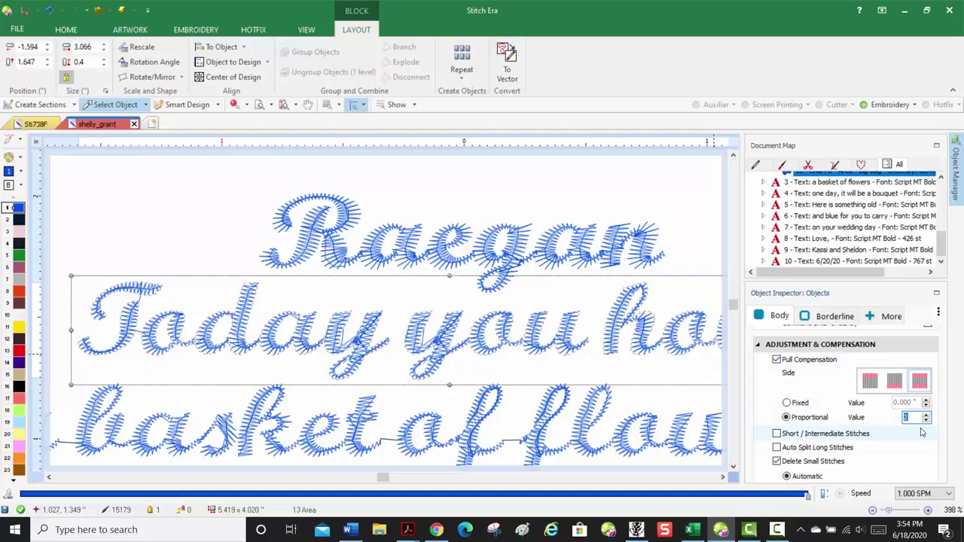
text(18)
key(Return)
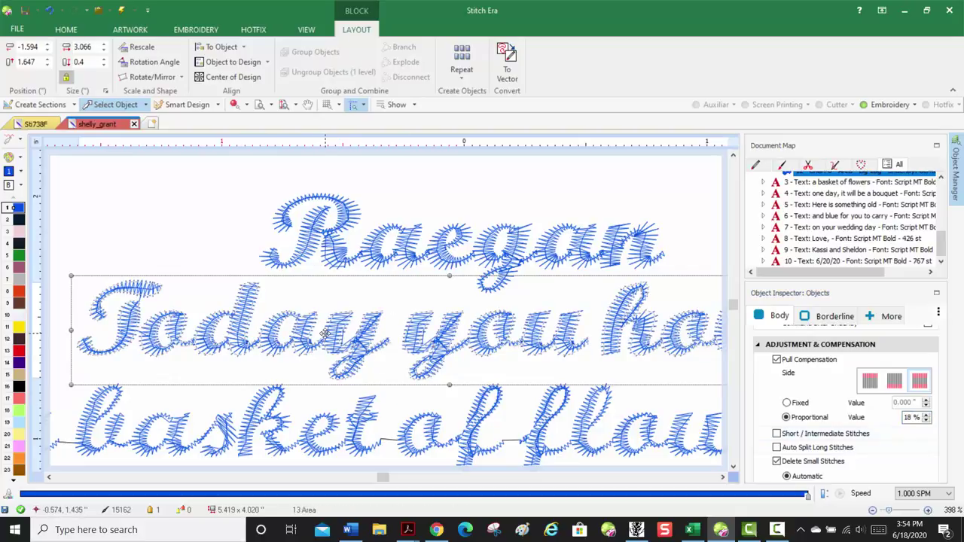
Expand 'a basket of flowers' and select all its characters.
scroll(336, 327, down, 5)
scroll(354, 327, up, 1)
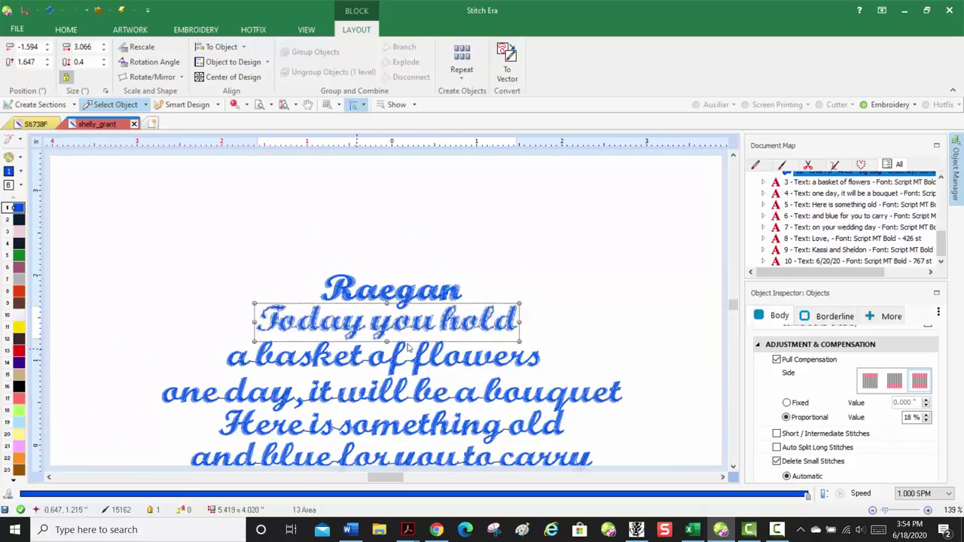
click(764, 183)
click(804, 189)
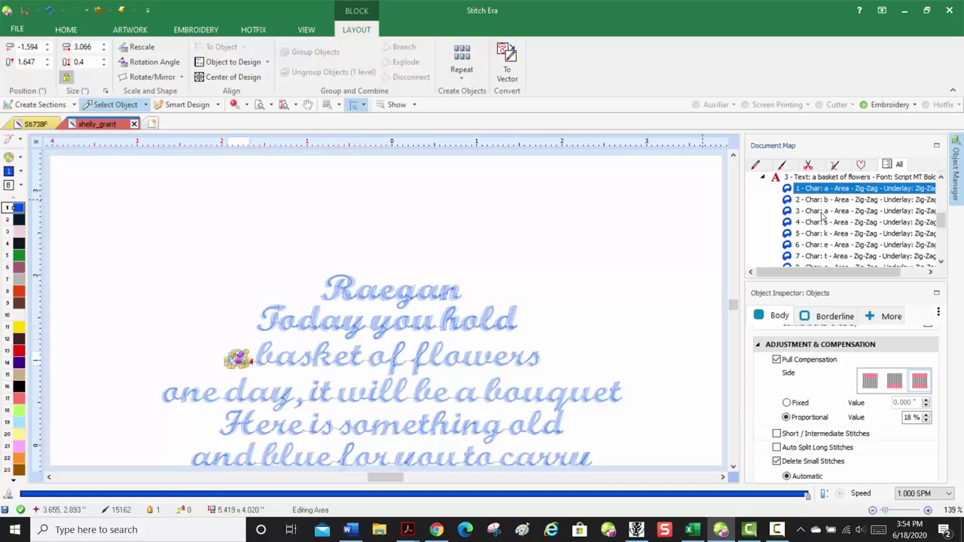
scroll(866, 219, down, 3)
scroll(887, 217, down, 2)
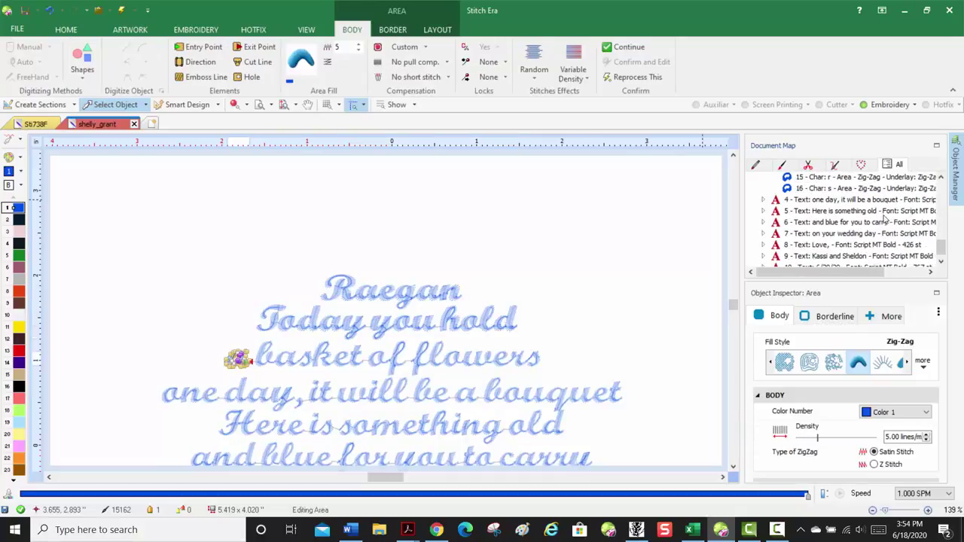
click(836, 190)
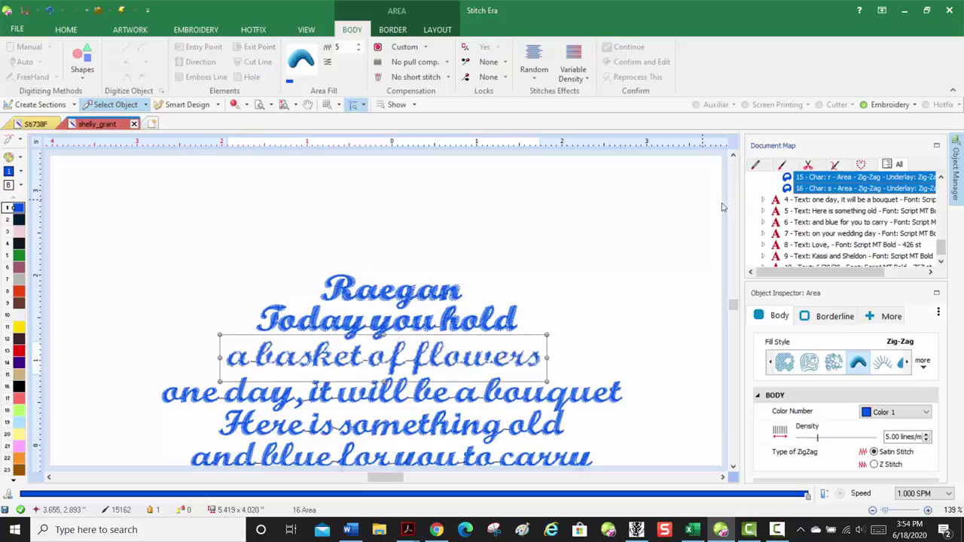
Expand 'one day, it will be a bouquet' and add its letters, including both i's areas, to the selection.
click(763, 200)
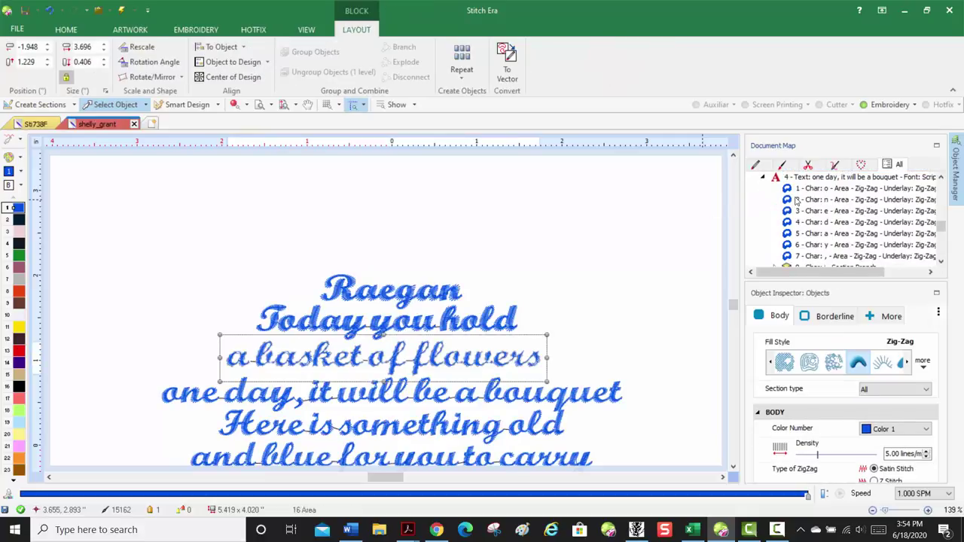
click(804, 190)
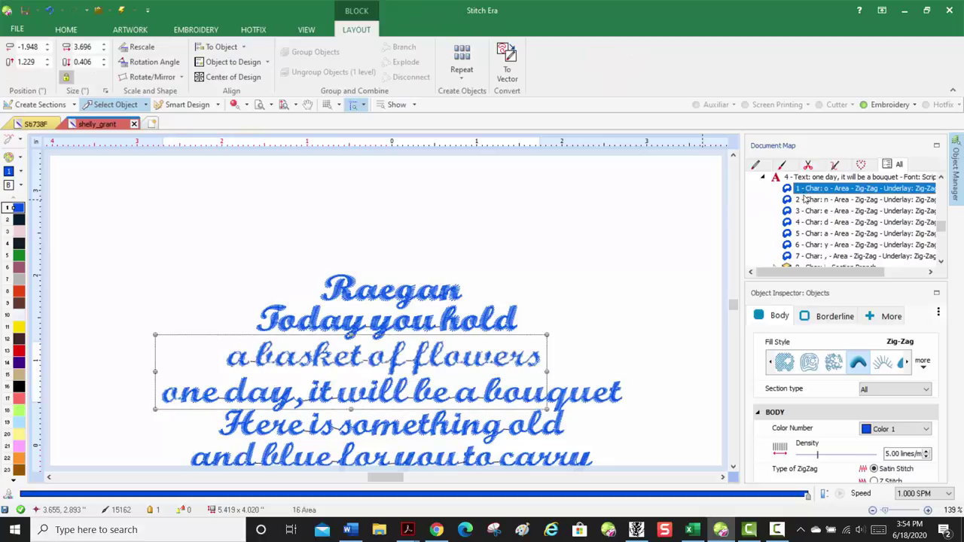
shift+click(809, 236)
shift+click(810, 247)
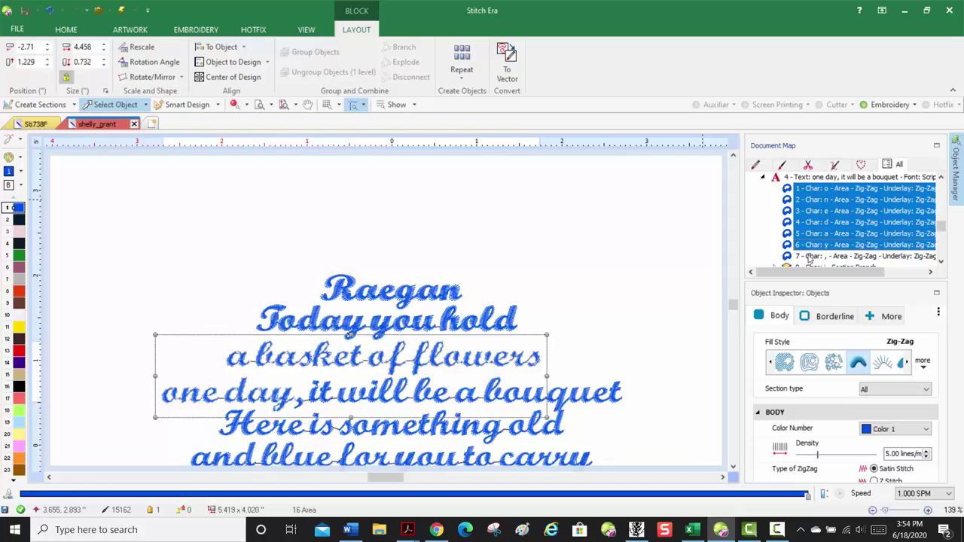
shift+click(811, 258)
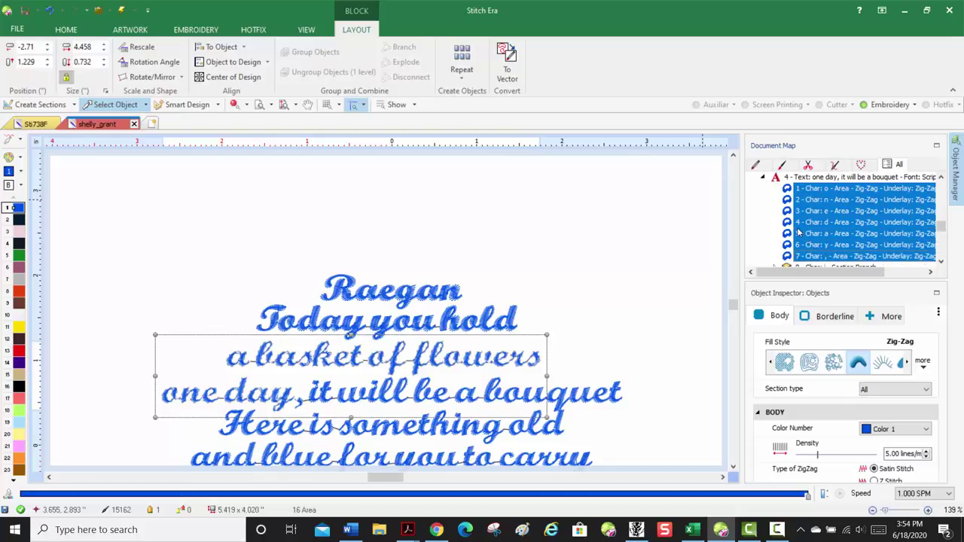
scroll(791, 230, down, 2)
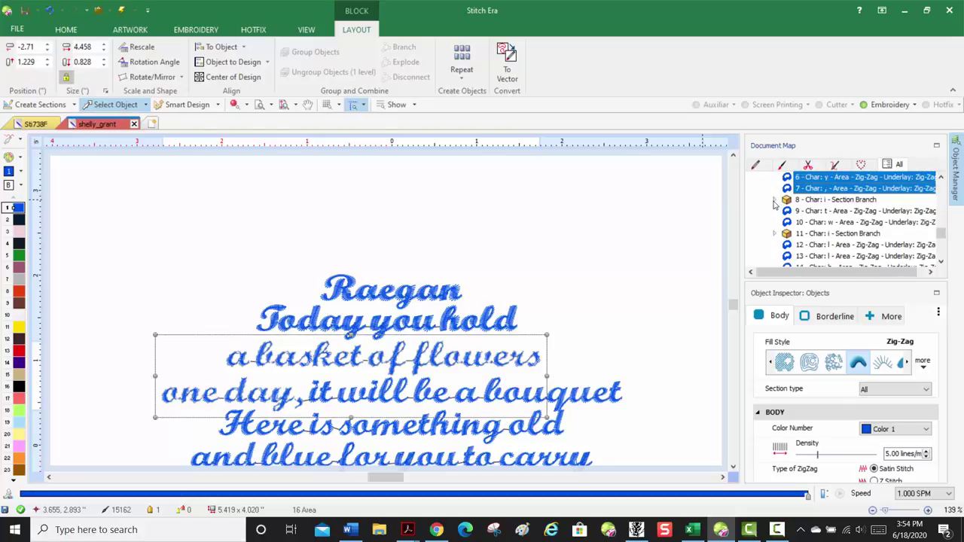
click(775, 201)
ctrl+click(824, 223)
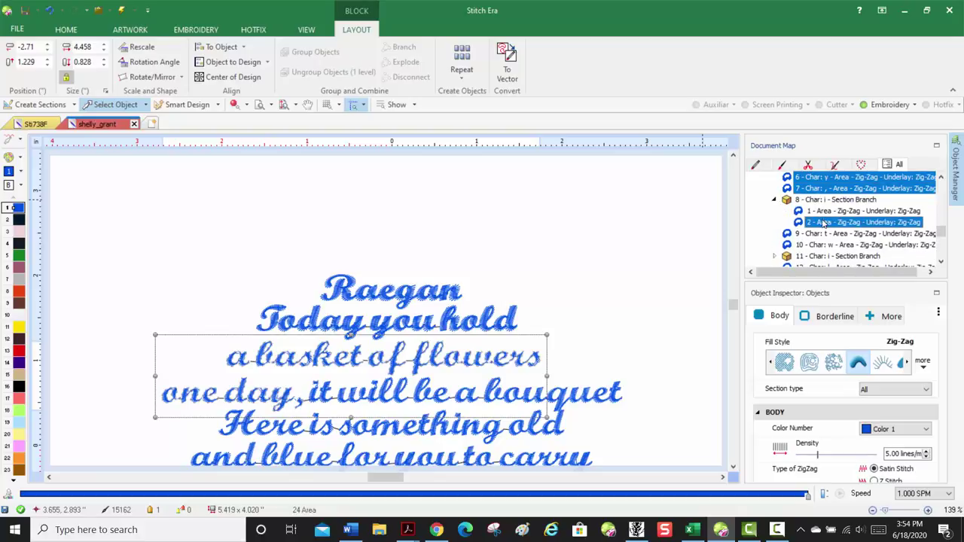
ctrl+click(823, 214)
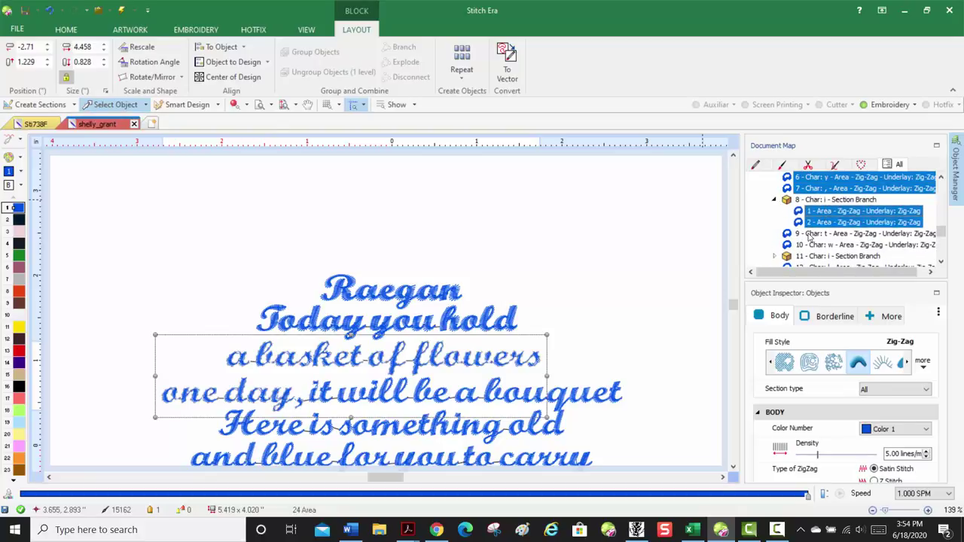
shift+click(810, 248)
click(776, 257)
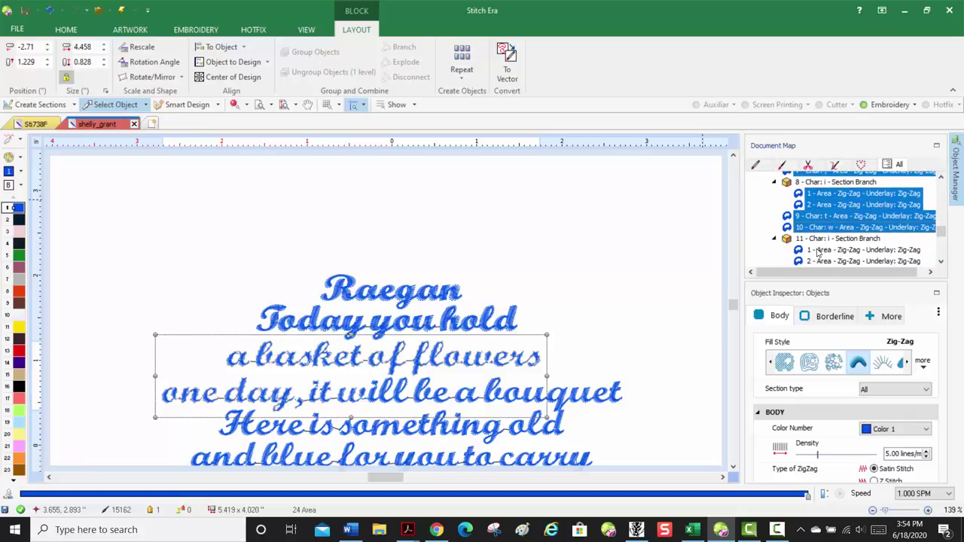
ctrl+click(818, 251)
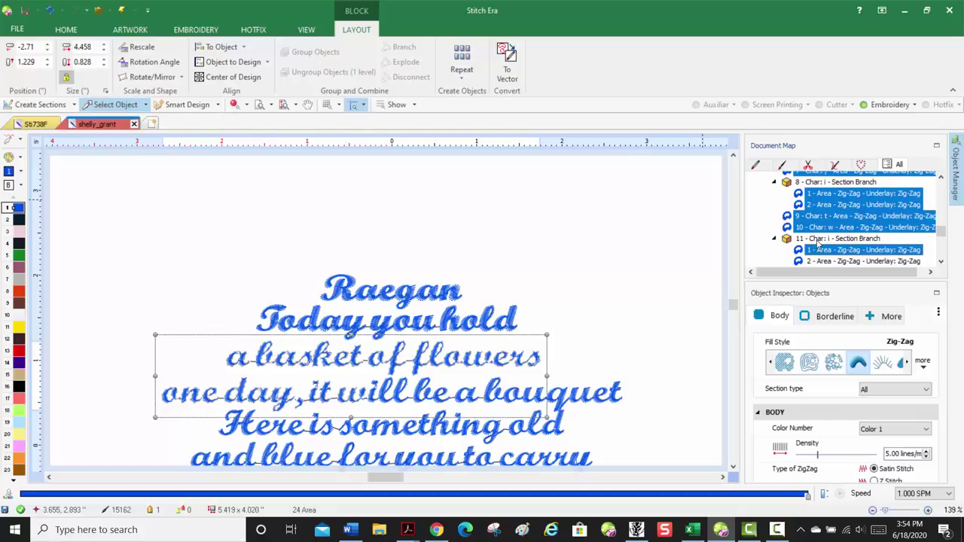
key(shift+Down)
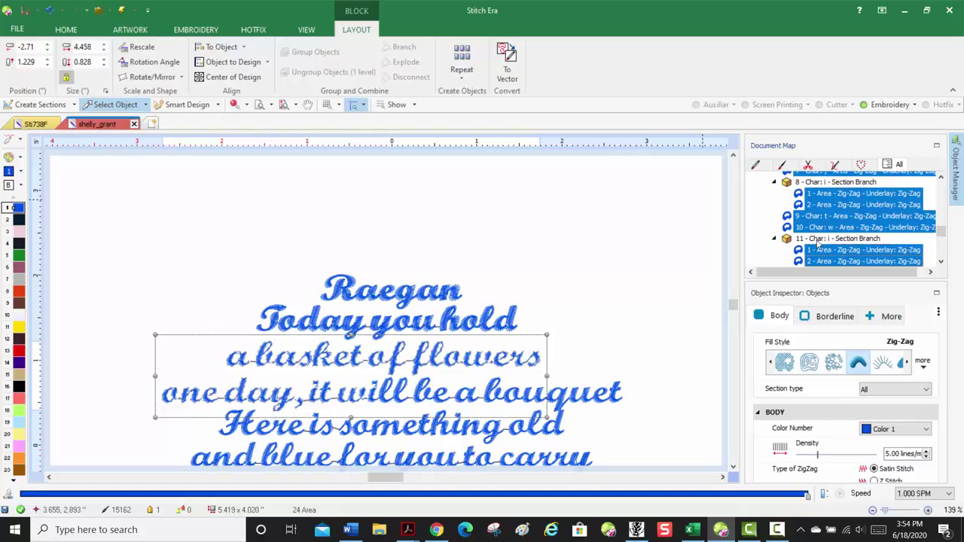
Add the l, a and b letters, then open the o of 'bouquet' for area editing.
scroll(818, 242, down, 2)
ctrl+click(819, 209)
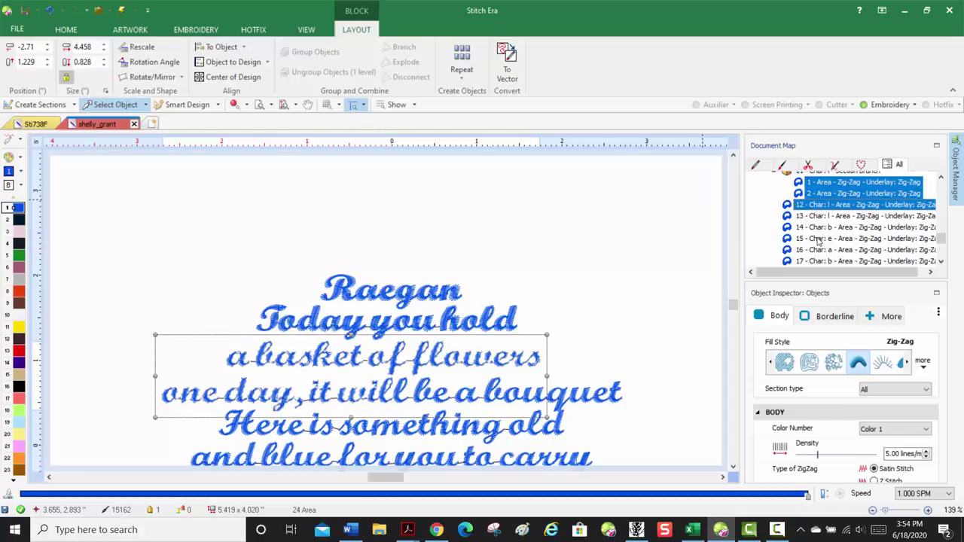
shift+click(819, 238)
shift+click(819, 252)
shift+click(821, 261)
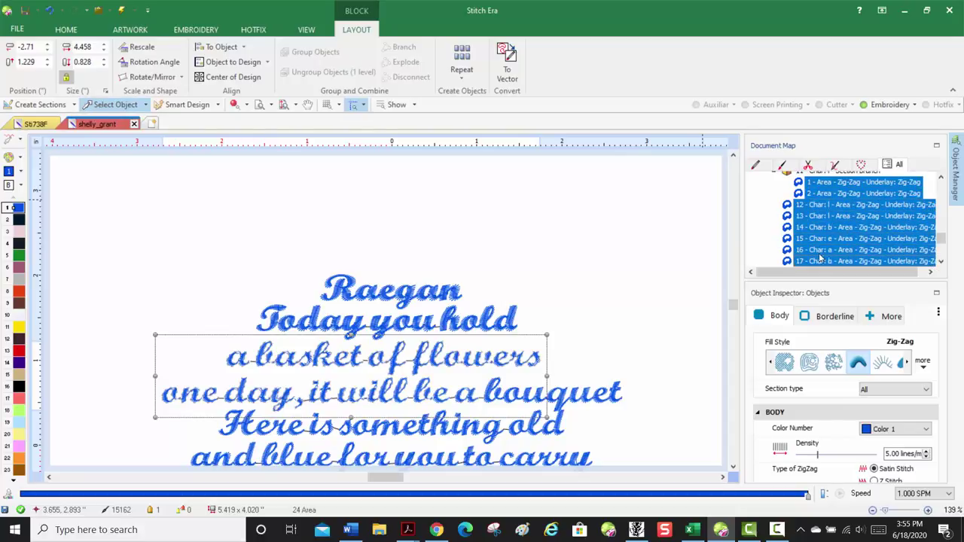
scroll(820, 241, down, 4)
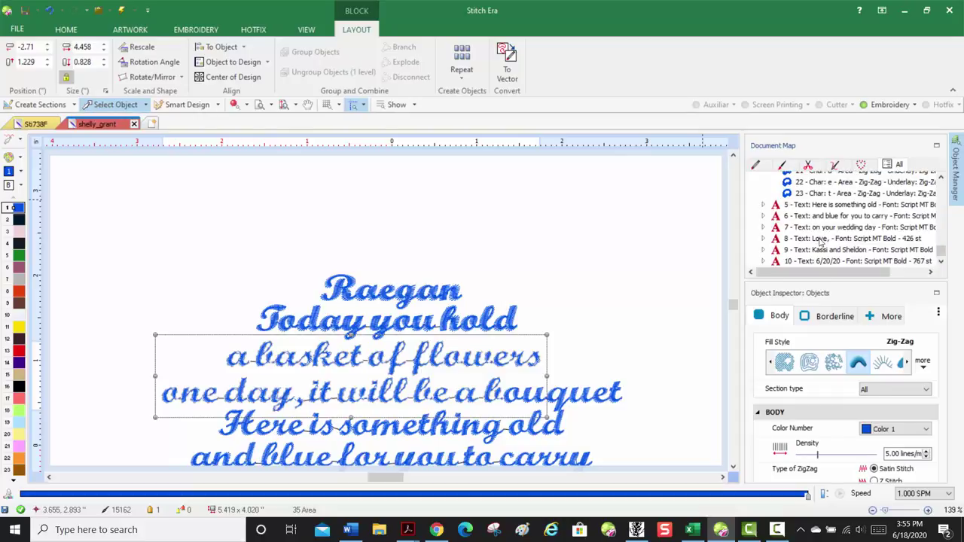
scroll(816, 196, up, 2)
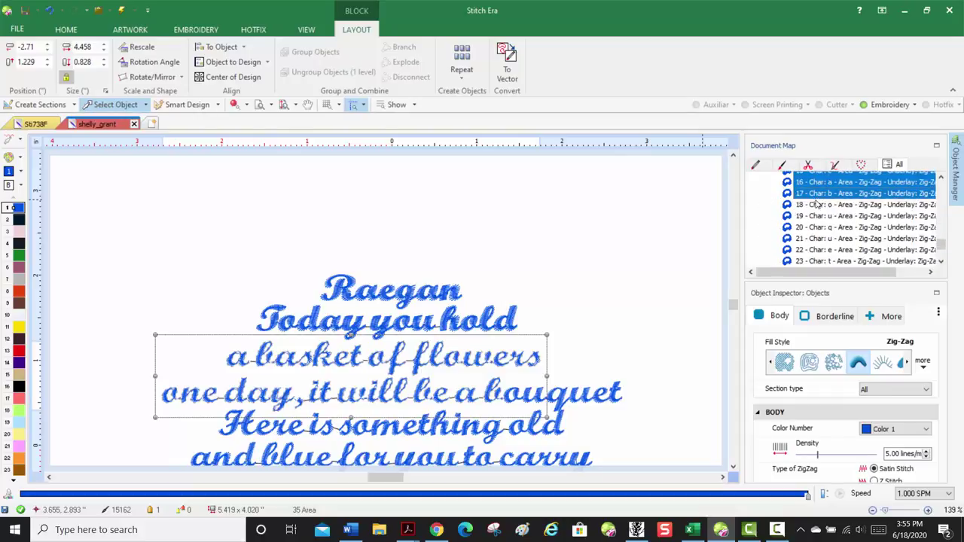
click(817, 205)
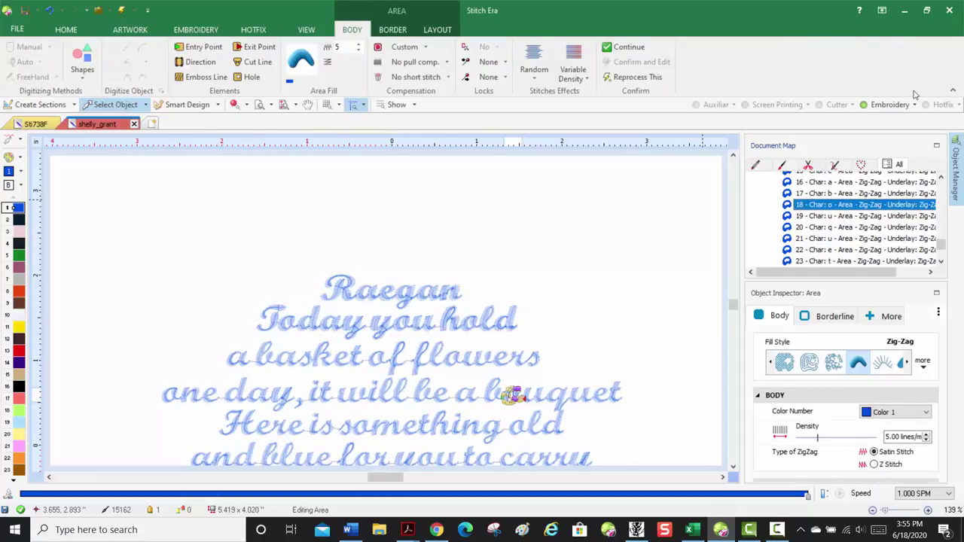
Clear the stray selection and reselect all letter parts of 'Today you hold'.
scroll(880, 220, up, 12)
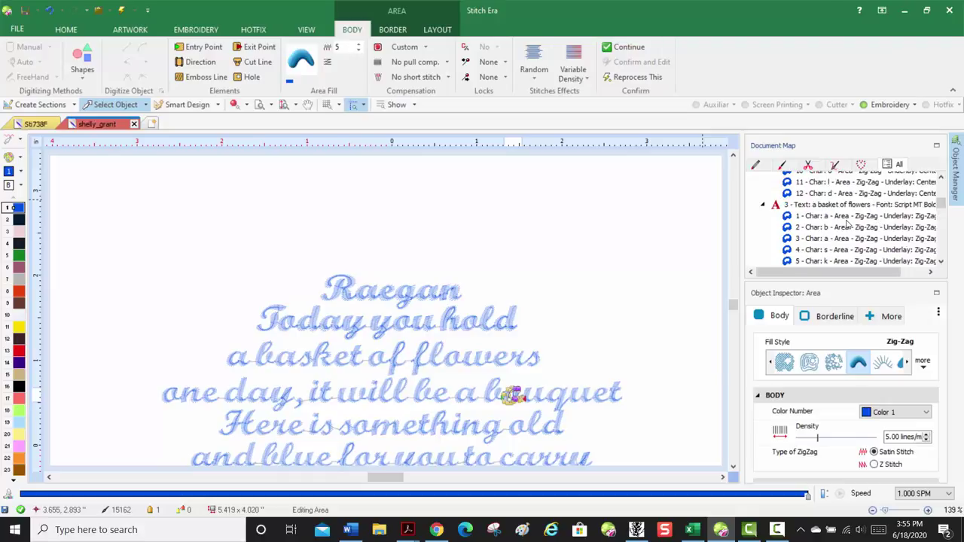
click(850, 217)
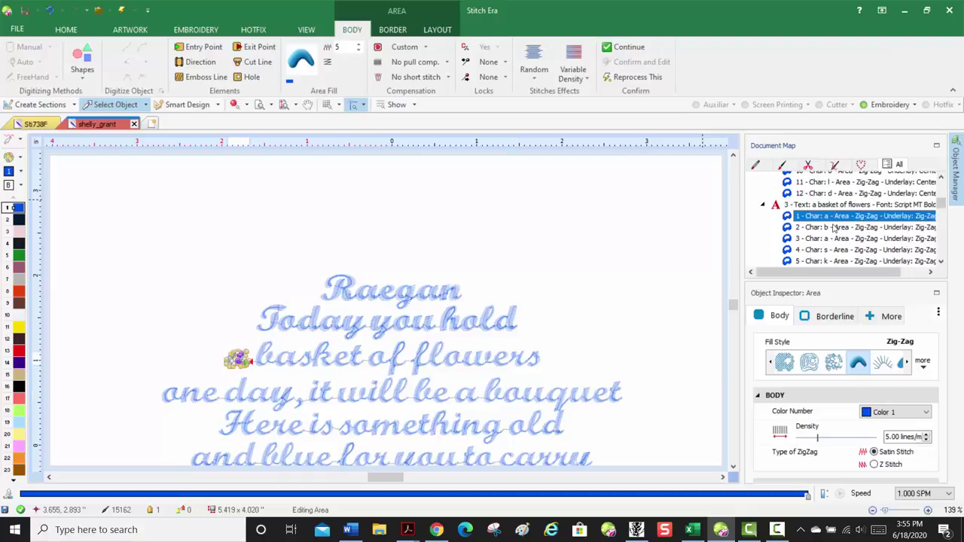
scroll(841, 229, down, 1)
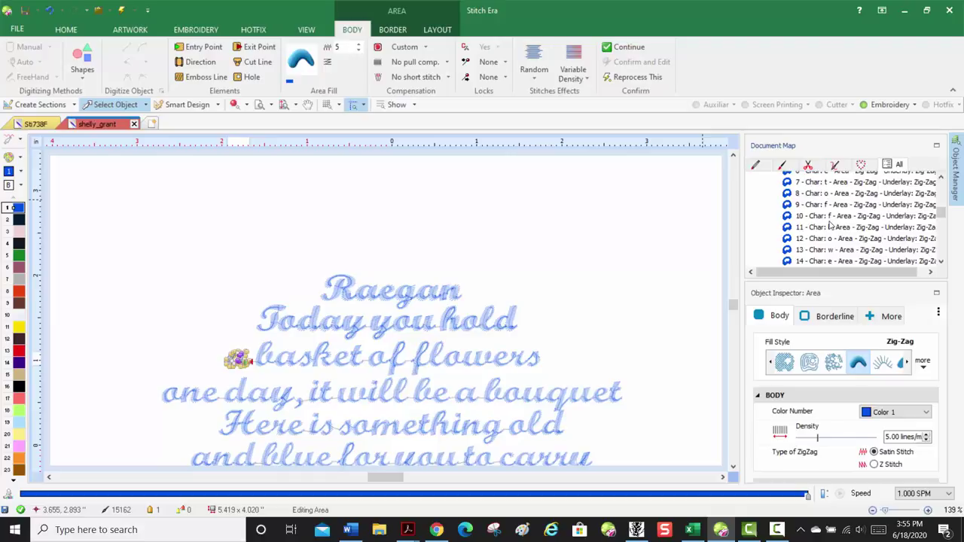
scroll(825, 224, up, 1)
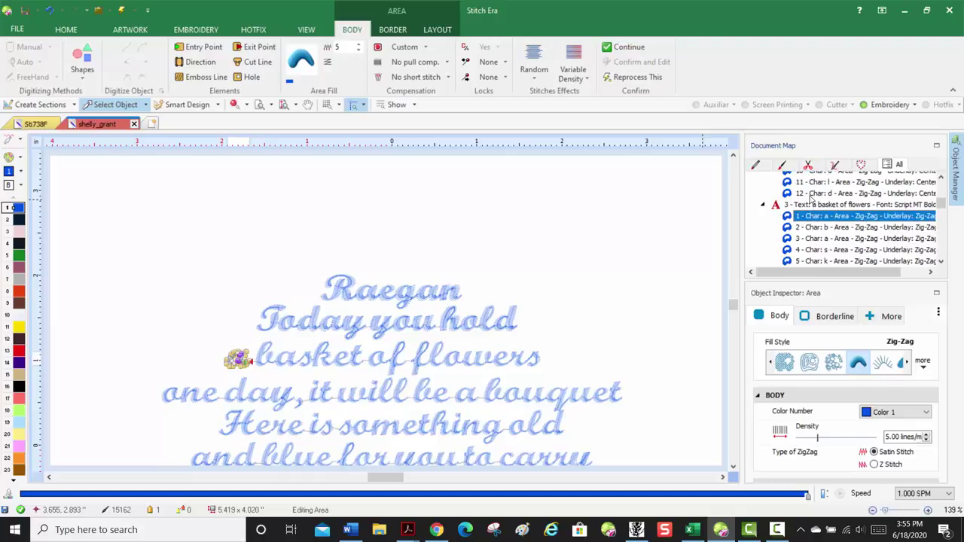
shift+click(811, 193)
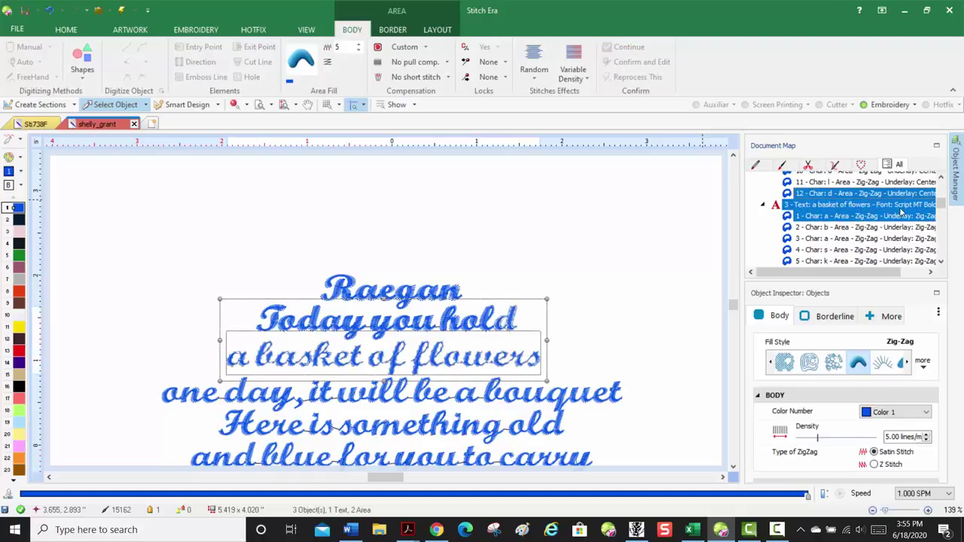
key(Escape)
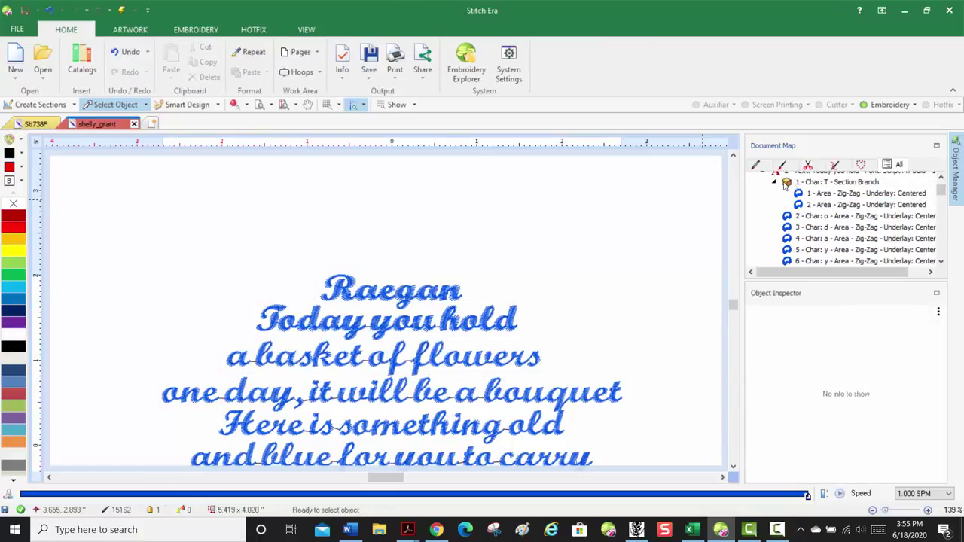
click(833, 195)
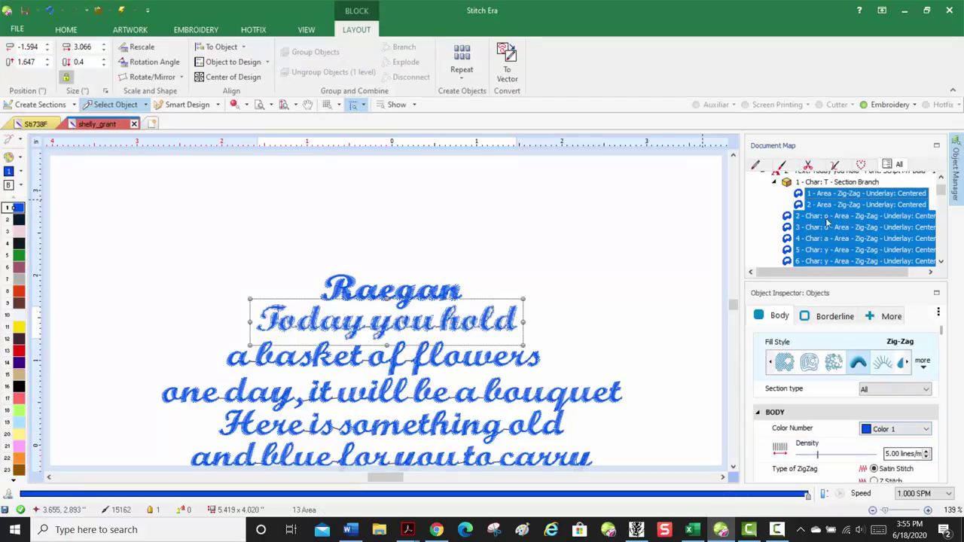
click(808, 183)
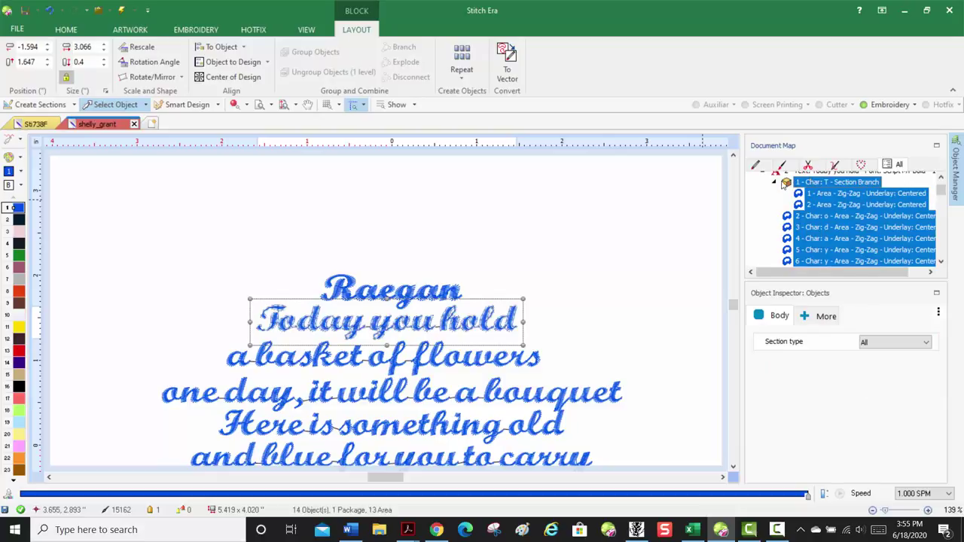
ctrl+click(836, 184)
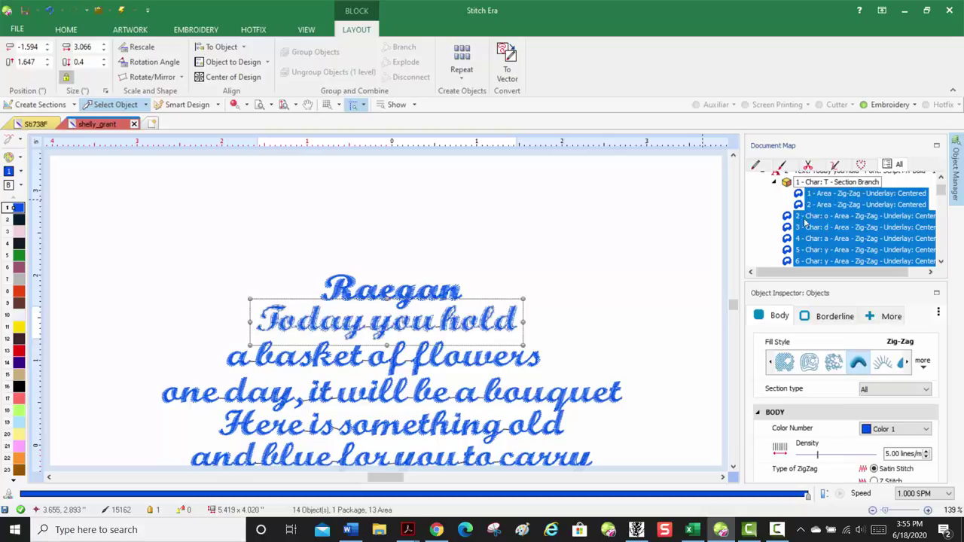
Set the 'Today you hold' density back to 5.0 lines/mm and collapse the T branch.
scroll(850, 449, down, 2)
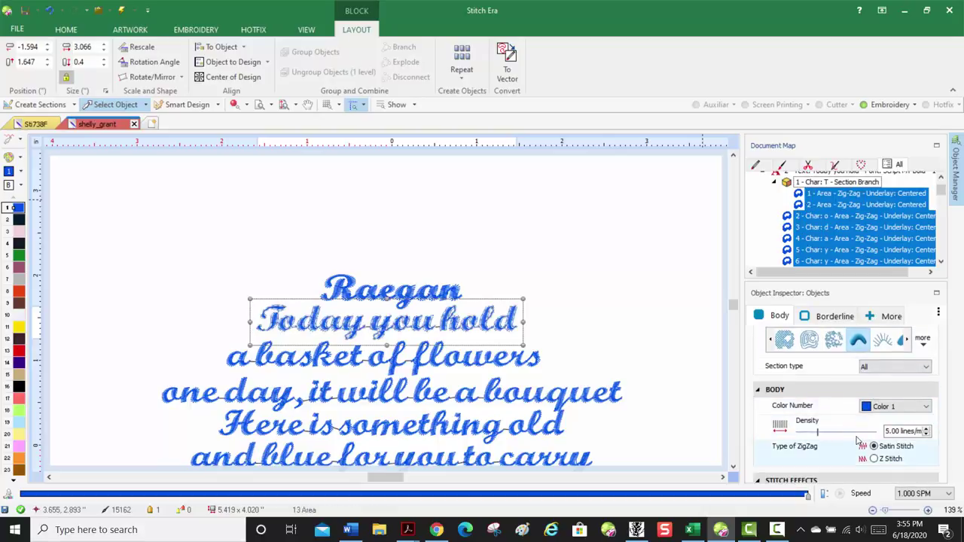
scroll(859, 454, down, 4)
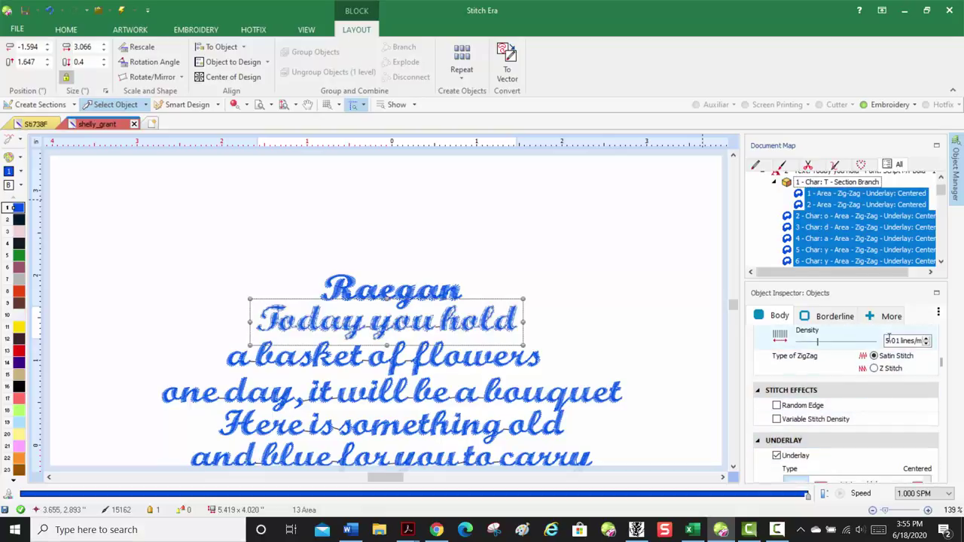
scroll(873, 362, down, 1)
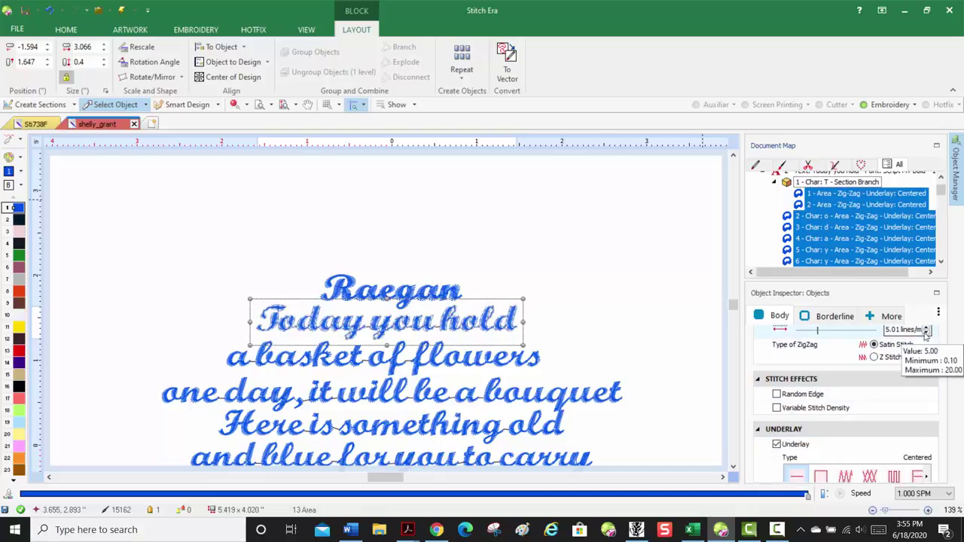
scroll(907, 330, down, 10)
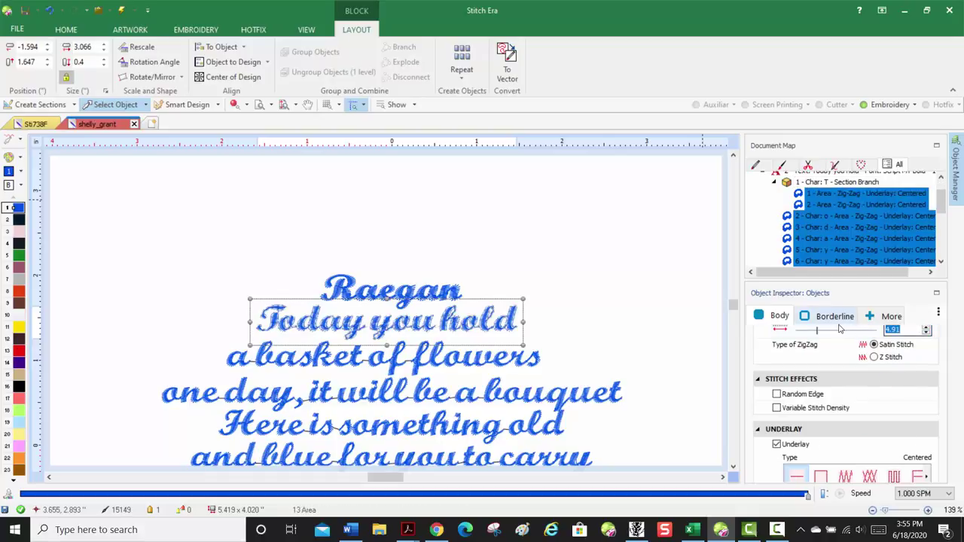
text(5.0)
key(Return)
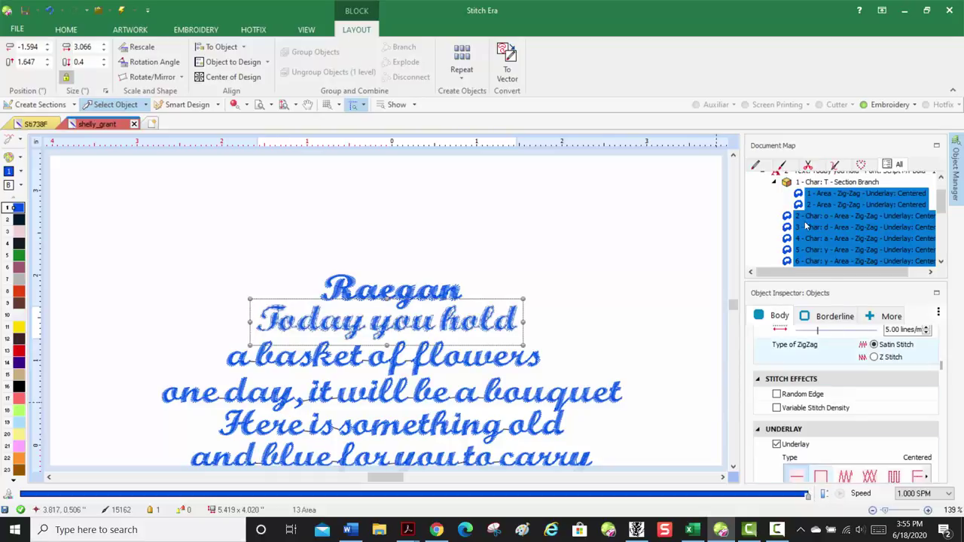
click(773, 182)
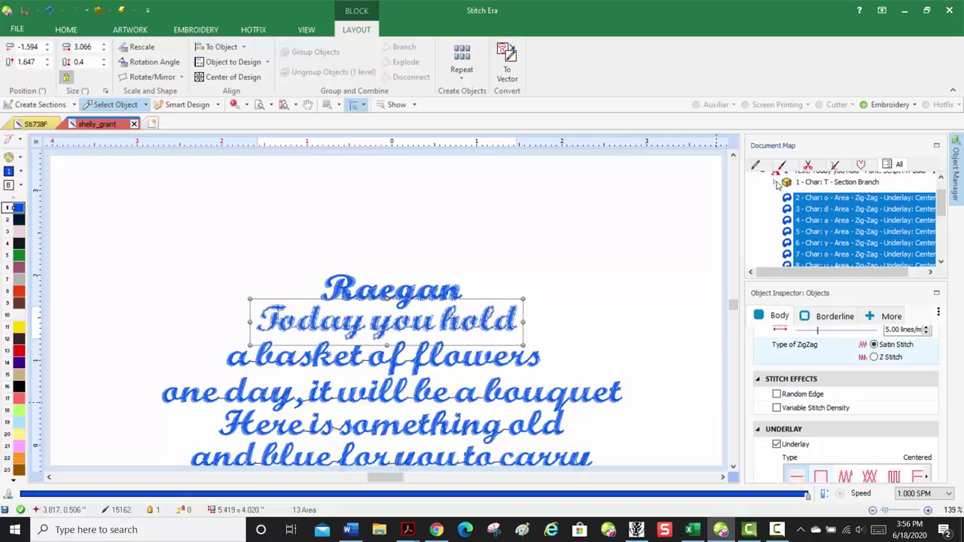
Select all letters of the 'a basket of flowers' line in the Document Map.
scroll(764, 175, down, 1)
click(764, 173)
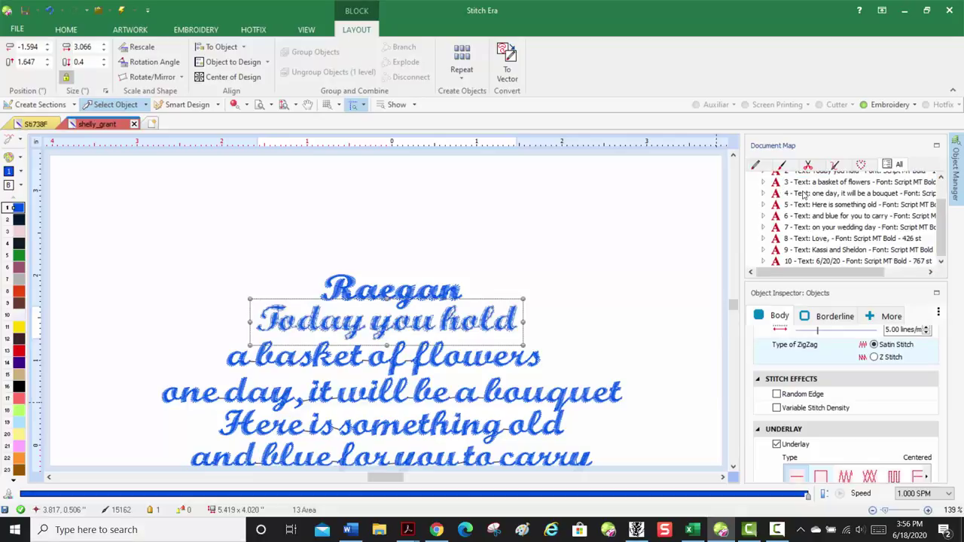
click(763, 182)
click(812, 190)
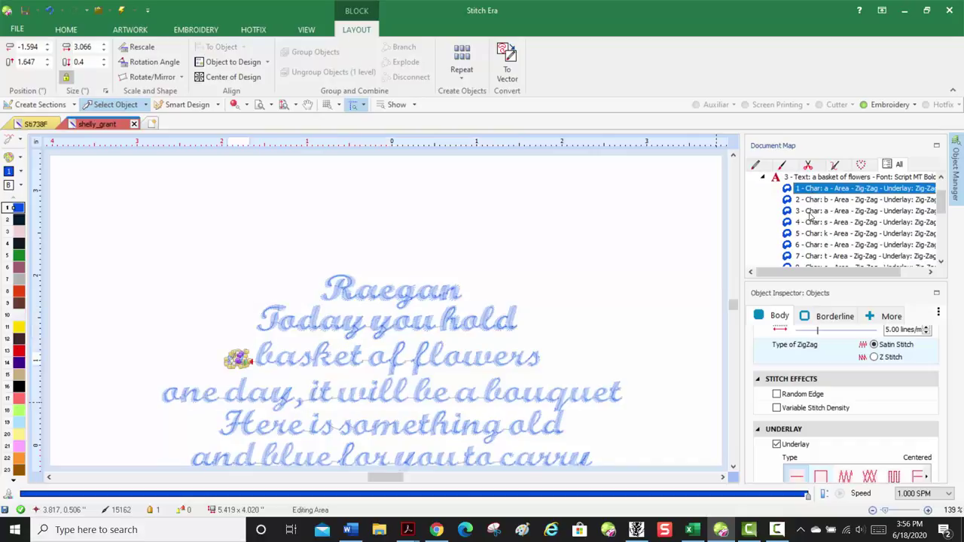
scroll(902, 211, down, 4)
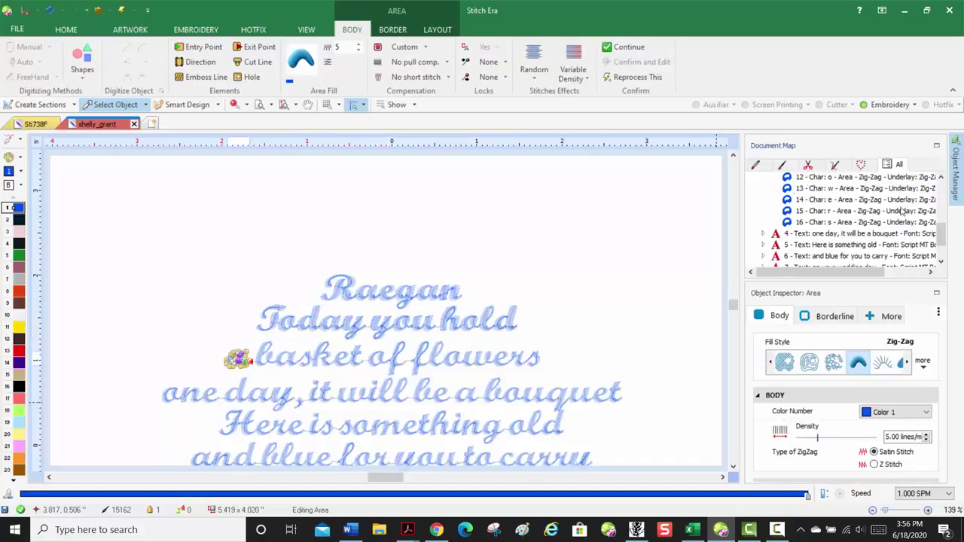
shift+click(836, 223)
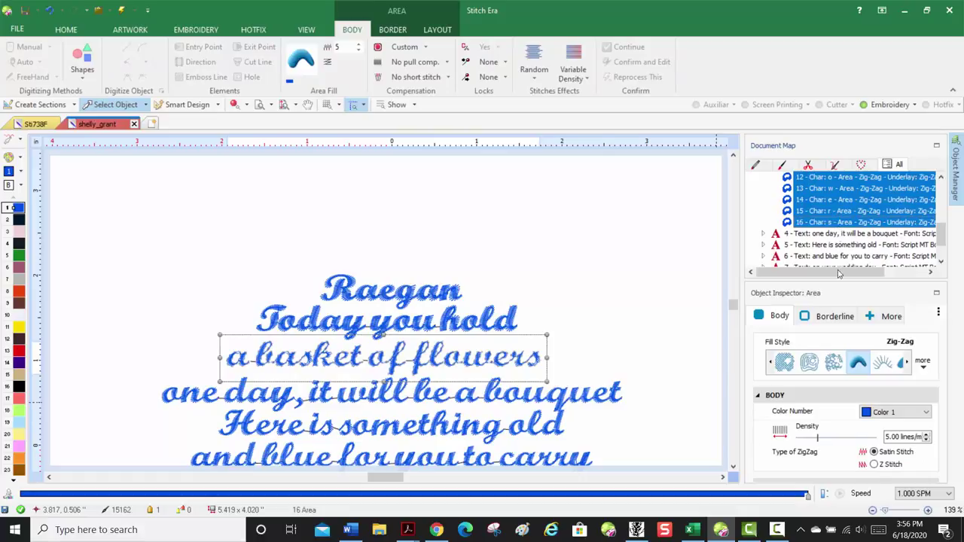
Switch the underlay to Centered with a 12 pt maximum stitch length.
scroll(859, 448, down, 3)
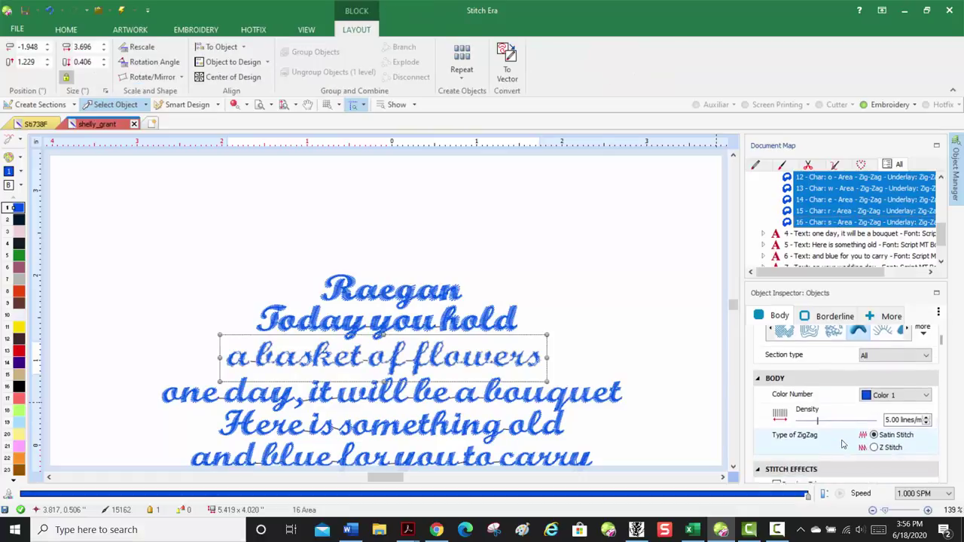
scroll(843, 444, down, 3)
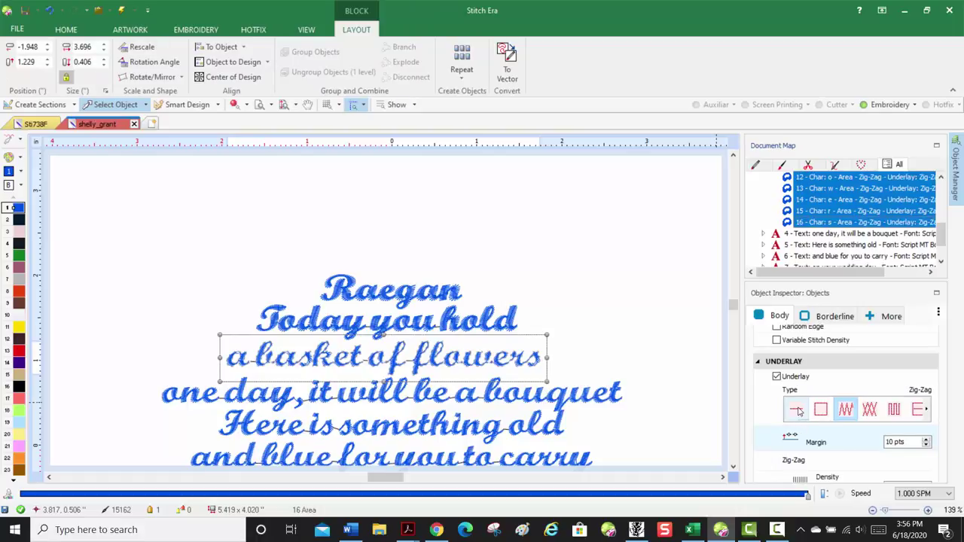
click(797, 410)
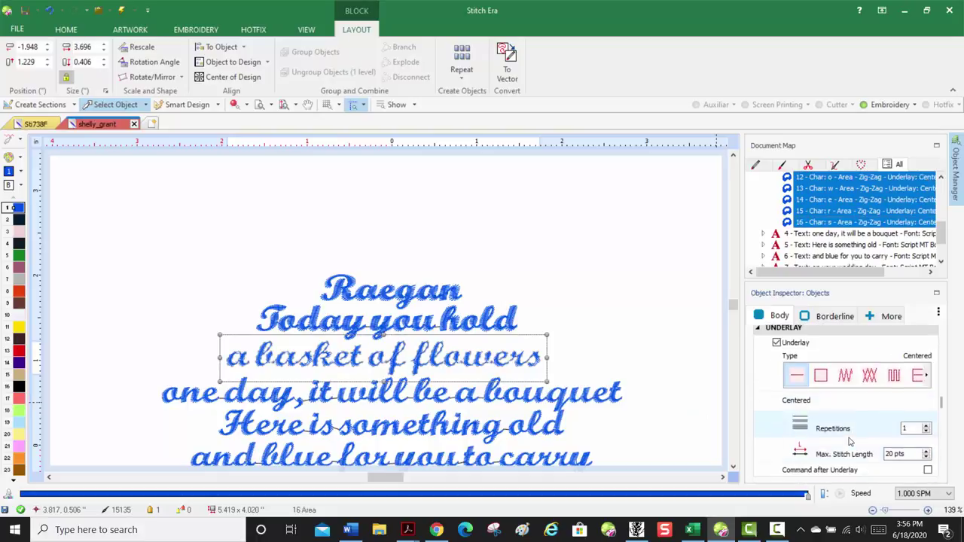
scroll(850, 437, down, 1)
double_click(895, 420)
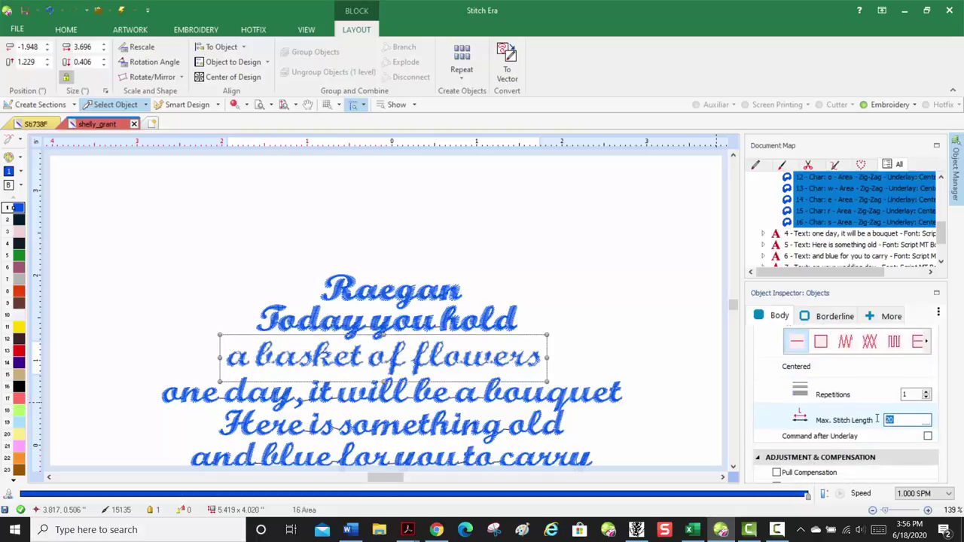
text(12)
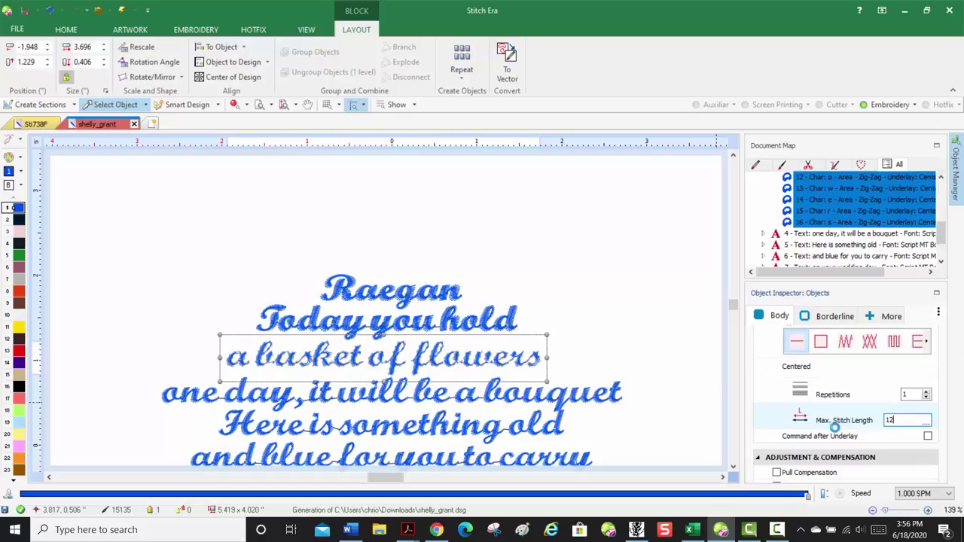
Set proportional pull compensation to 18%.
scroll(842, 428, down, 2)
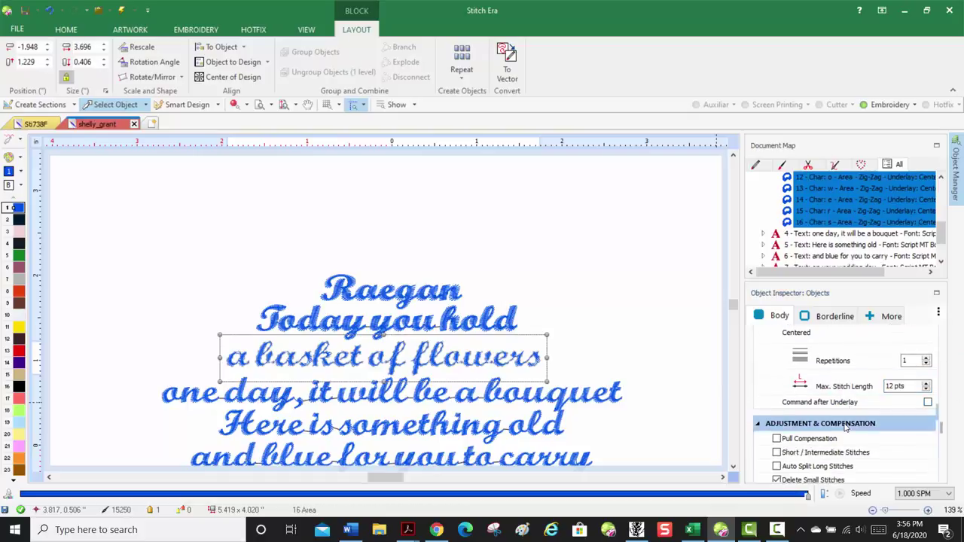
scroll(845, 427, down, 3)
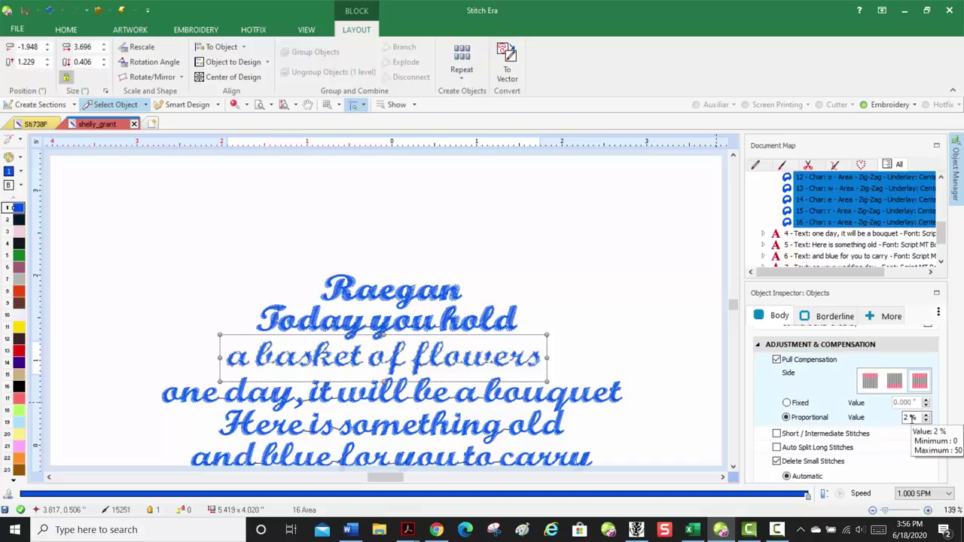
double_click(911, 418)
text(1)
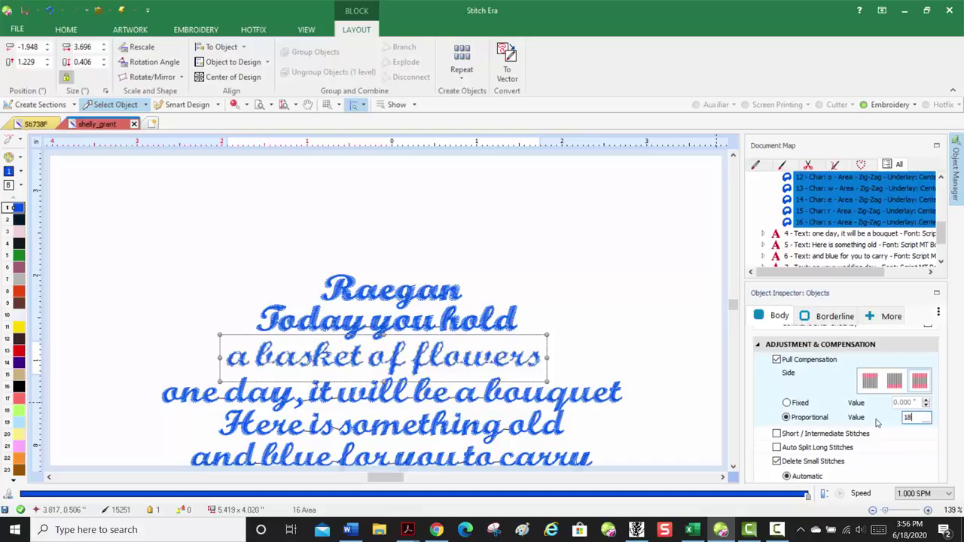
text(8)
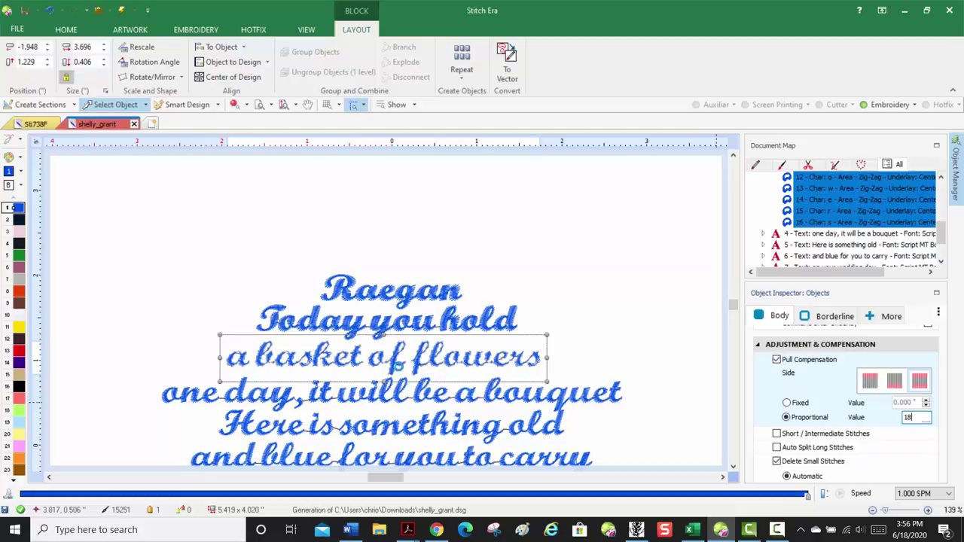
key(Return)
click(763, 234)
Select the letters from 'one day,' through 'it will b', including both parts of each i.
click(834, 189)
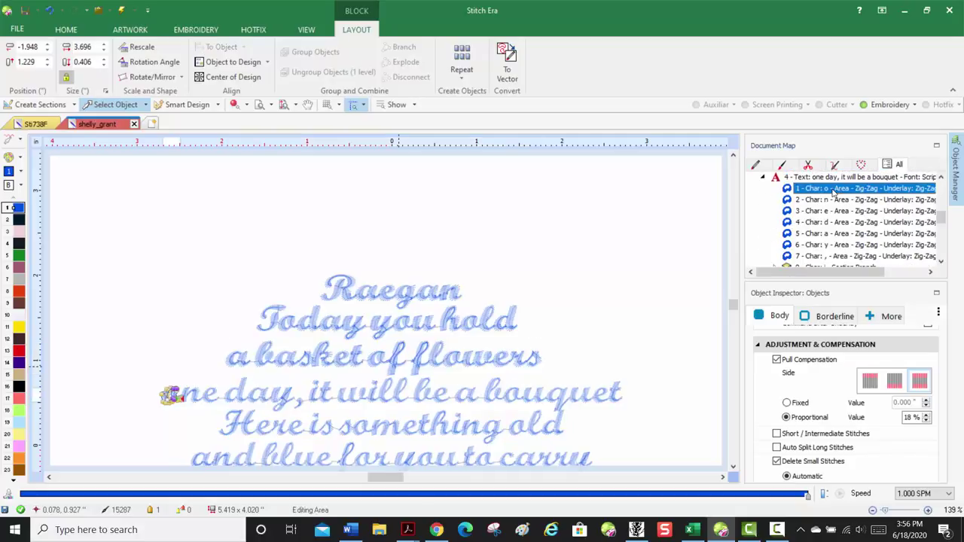
shift+click(842, 256)
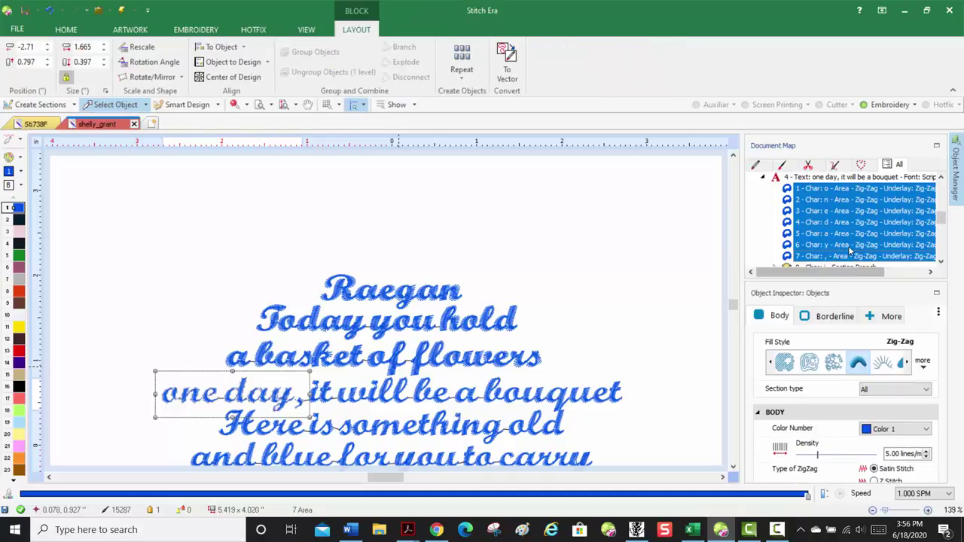
scroll(852, 256, down, 2)
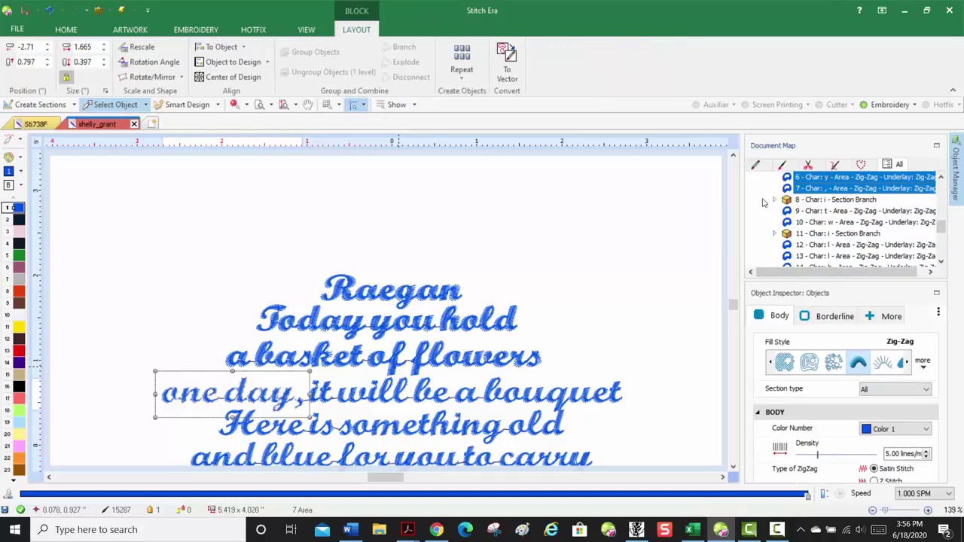
click(775, 201)
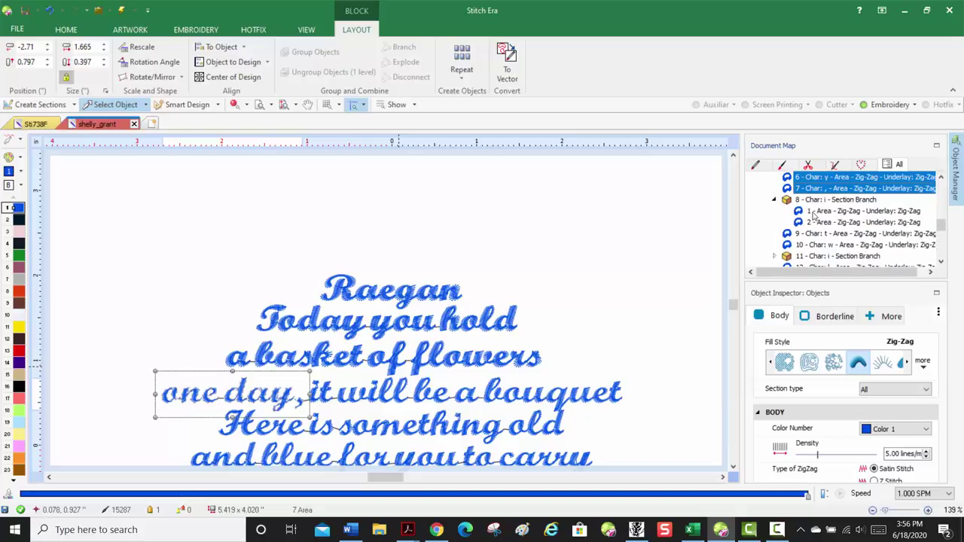
ctrl+click(823, 212)
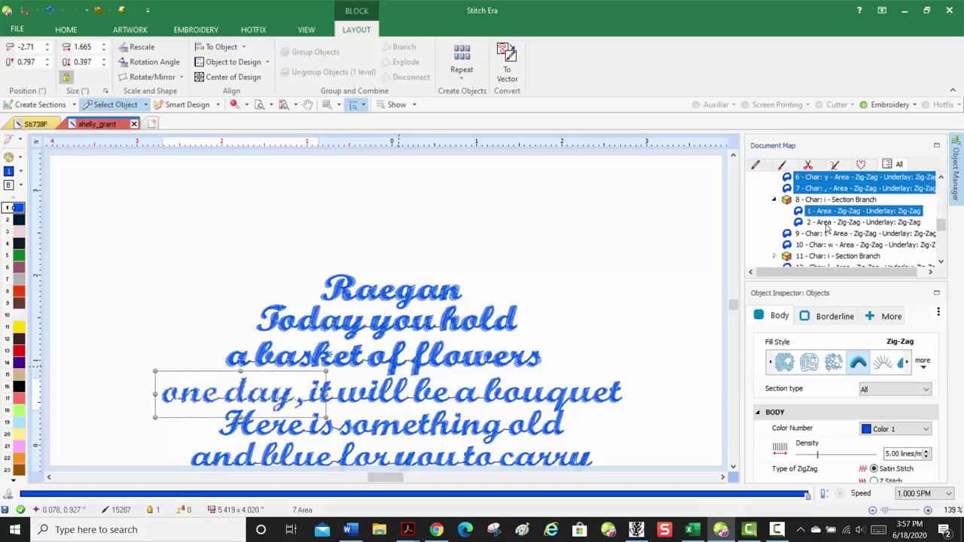
ctrl+click(826, 224)
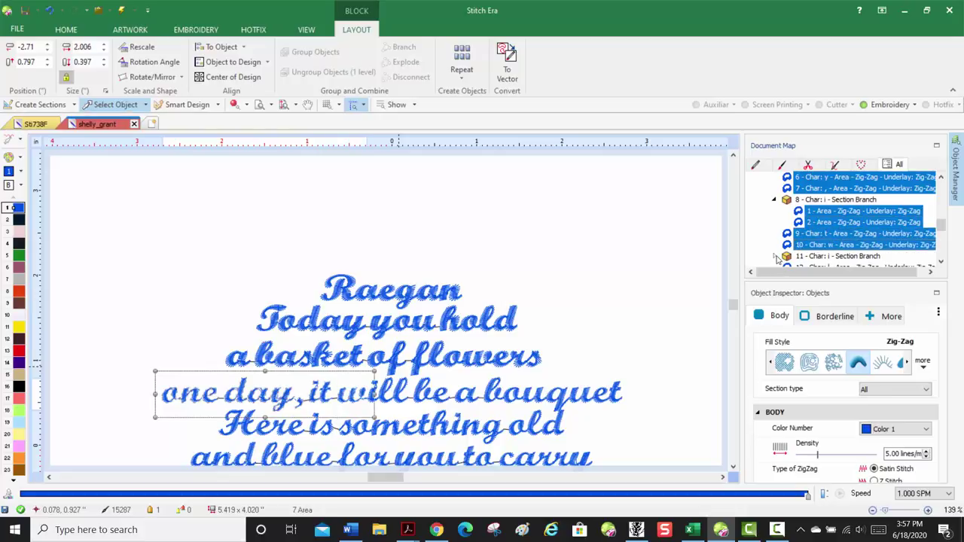
scroll(849, 240, down, 3)
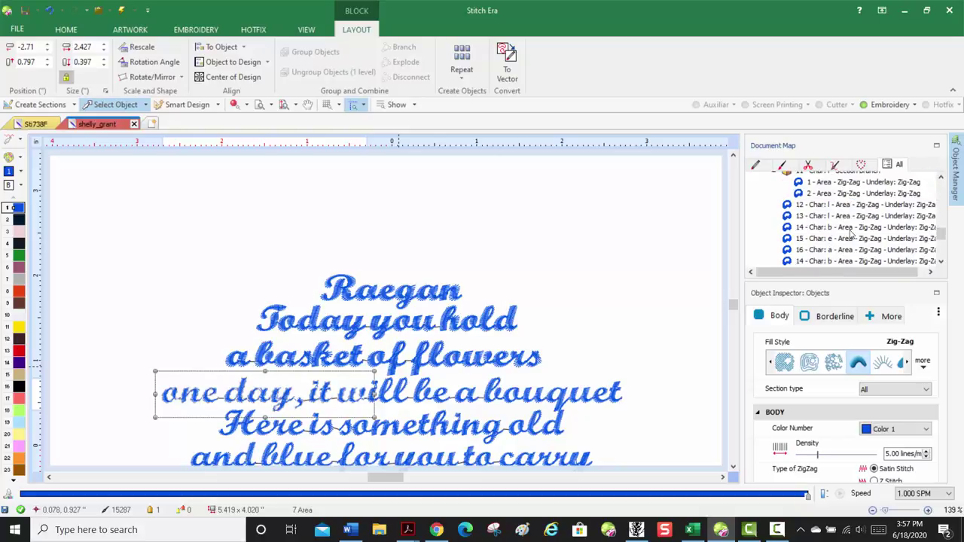
scroll(846, 218, up, 1)
ctrl+click(842, 216)
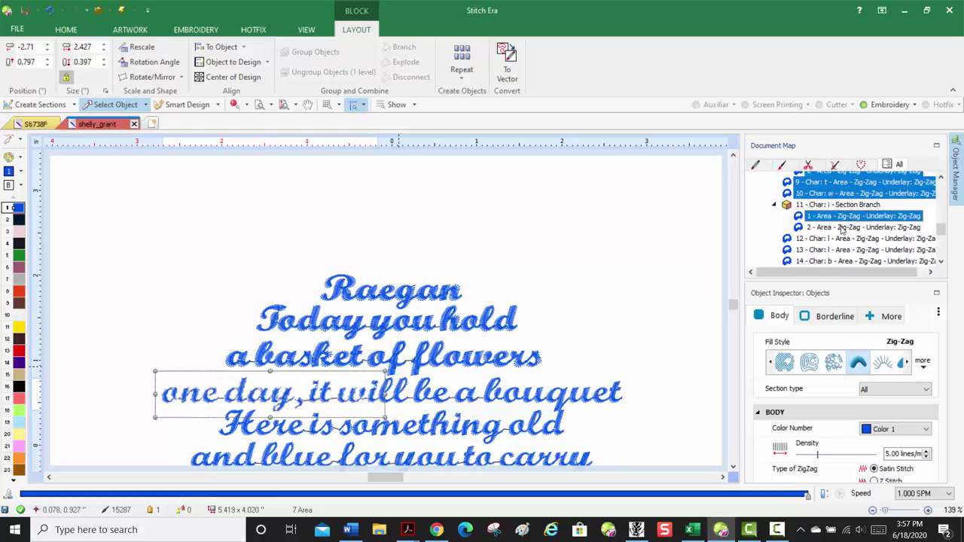
shift+click(842, 240)
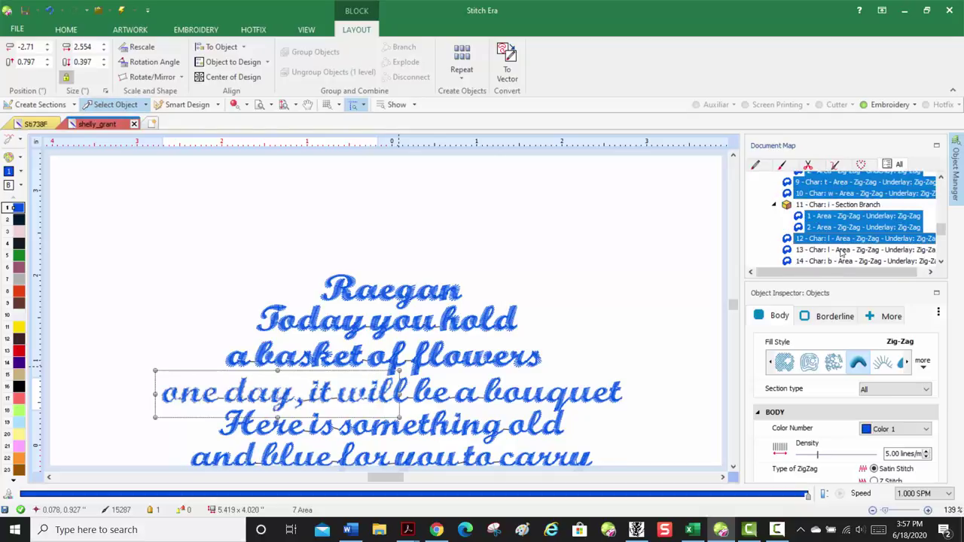
shift+click(841, 251)
shift+click(842, 261)
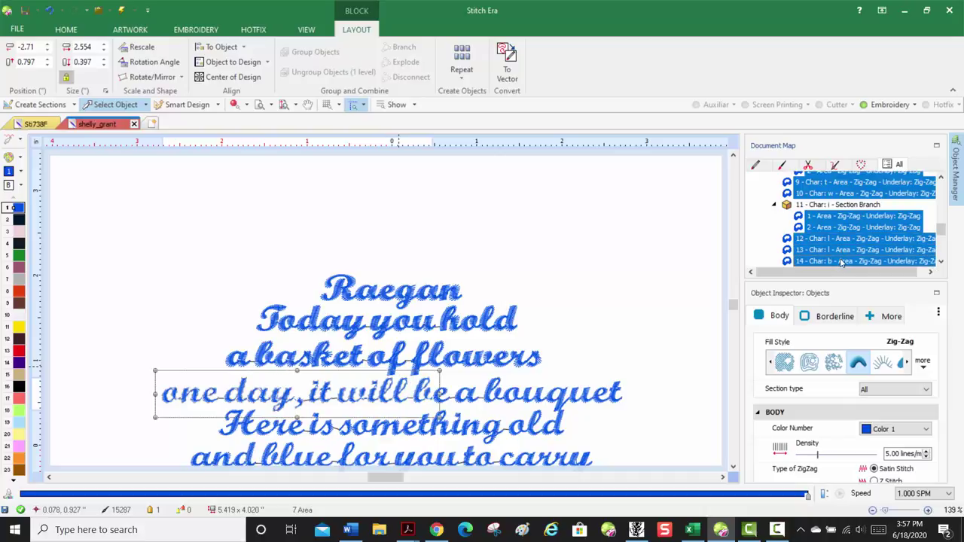
Add the remaining letters of 'e a bouquet' to the selection.
scroll(843, 236, down, 1)
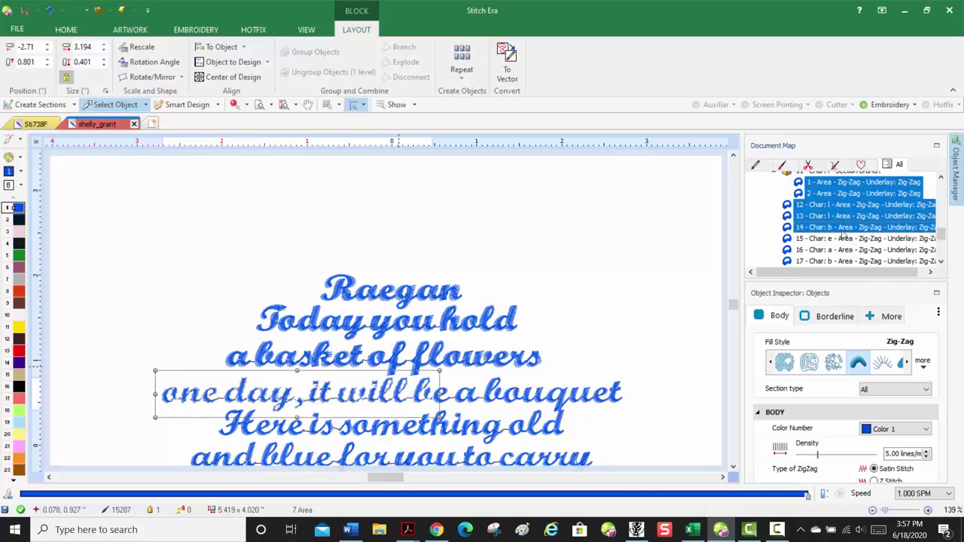
shift+click(839, 238)
shift+click(840, 250)
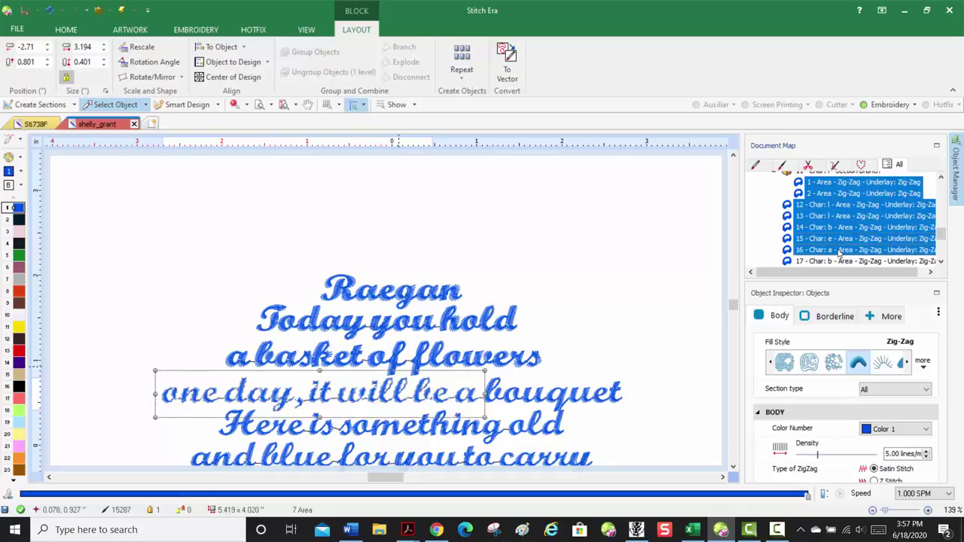
shift+click(839, 262)
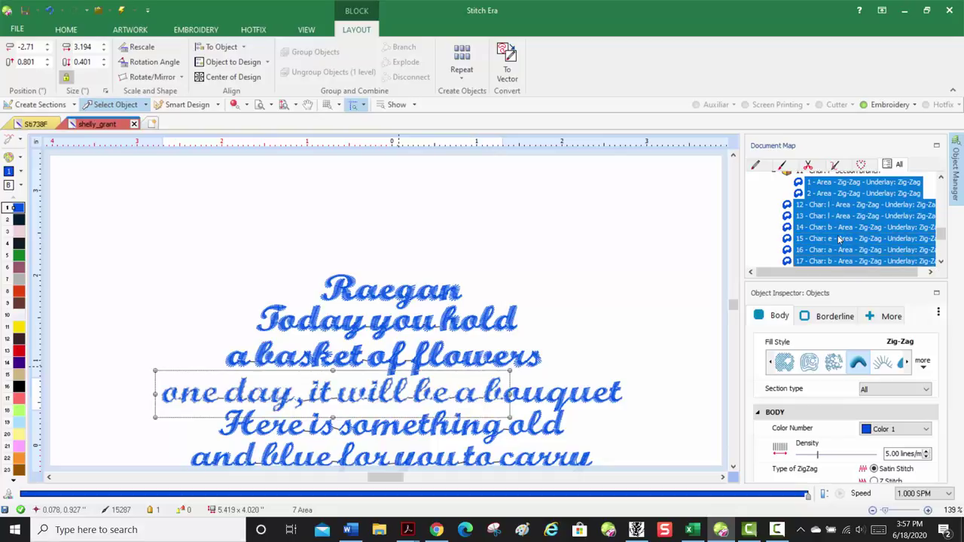
scroll(838, 239, down, 2)
shift+click(837, 206)
shift+click(836, 216)
shift+click(837, 228)
shift+click(834, 239)
shift+click(835, 250)
shift+click(835, 261)
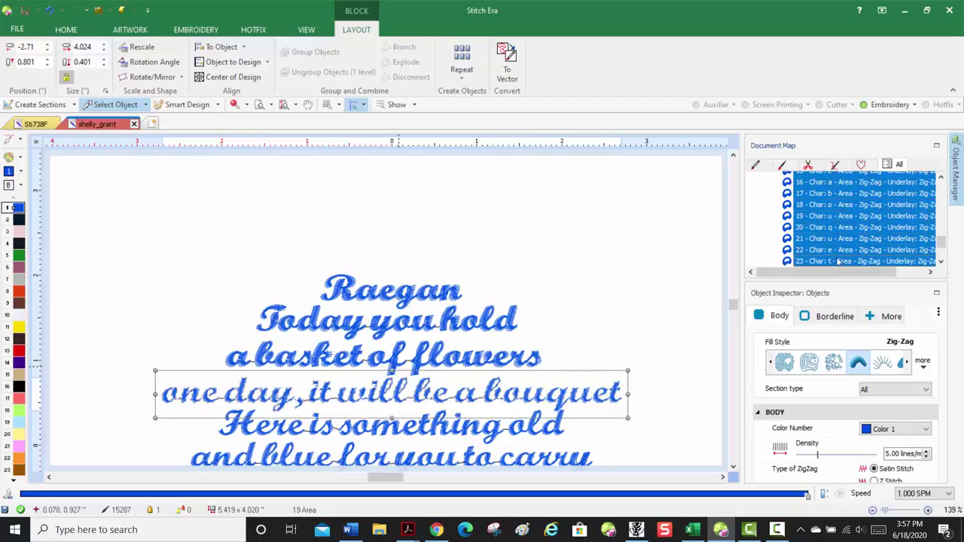
scroll(846, 241, down, 2)
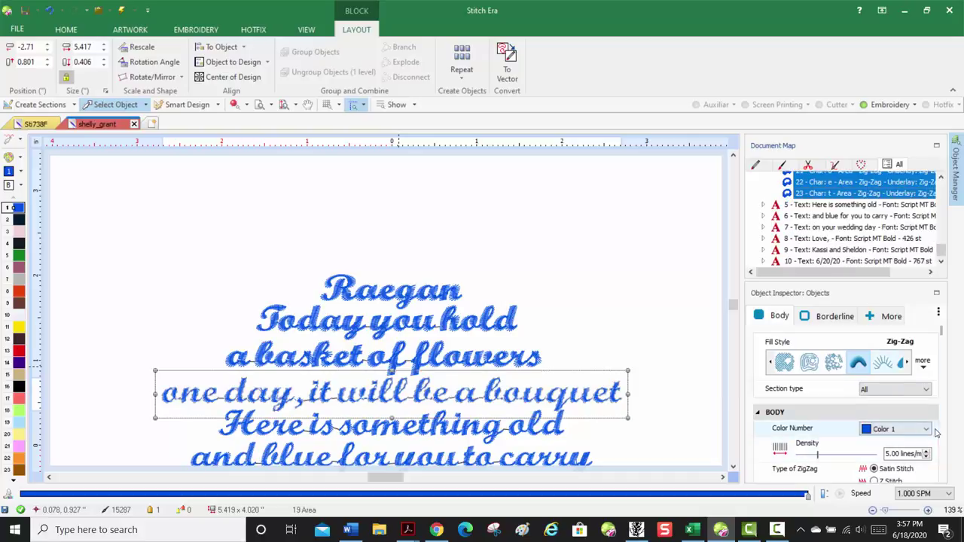
Switch the line's underlay to Centered with a 12 pt maximum stitch length.
scroll(945, 435, down, 1)
scroll(945, 435, down, 4)
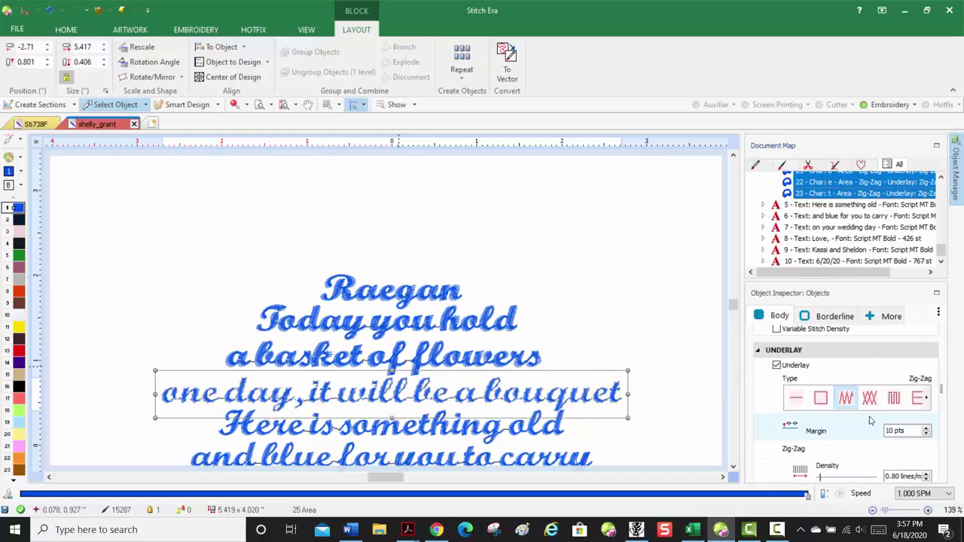
click(802, 406)
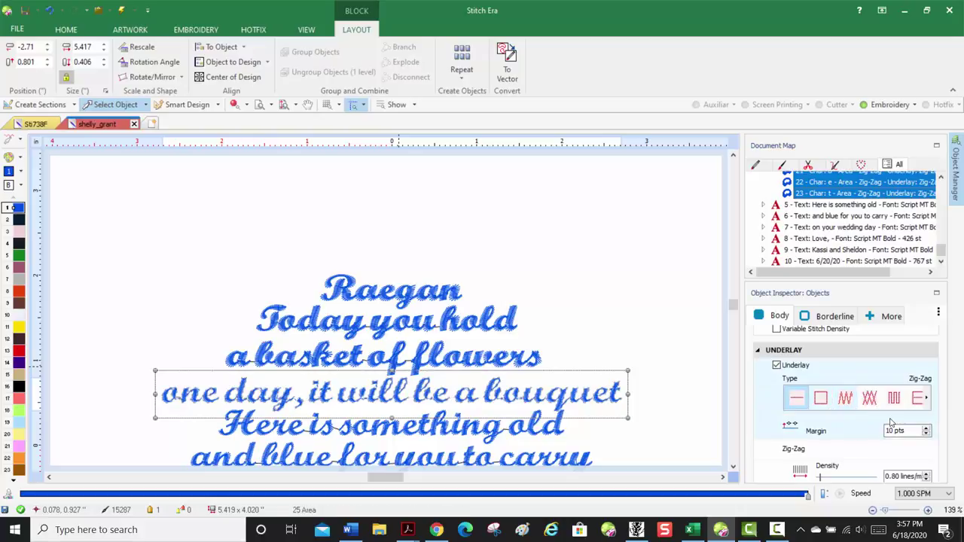
scroll(939, 427, down, 1)
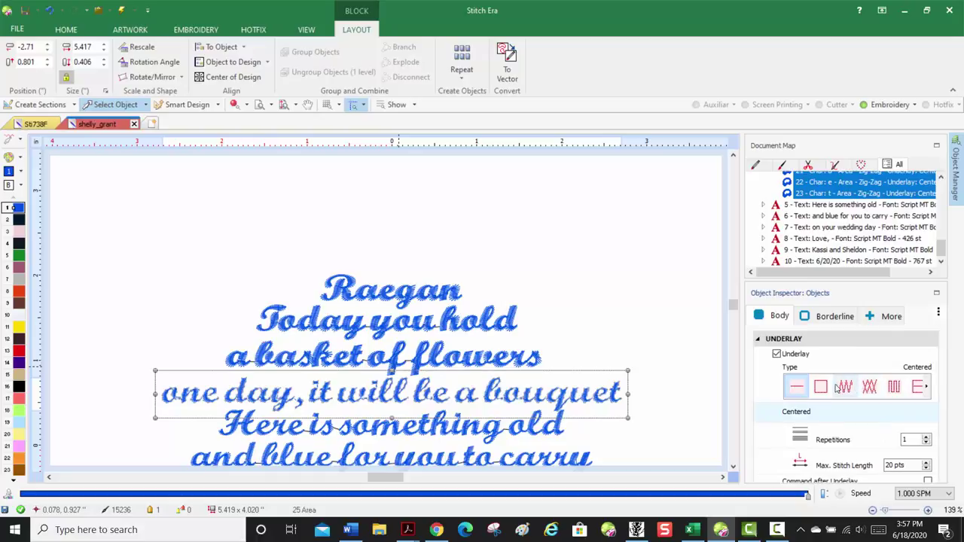
scroll(904, 444, down, 1)
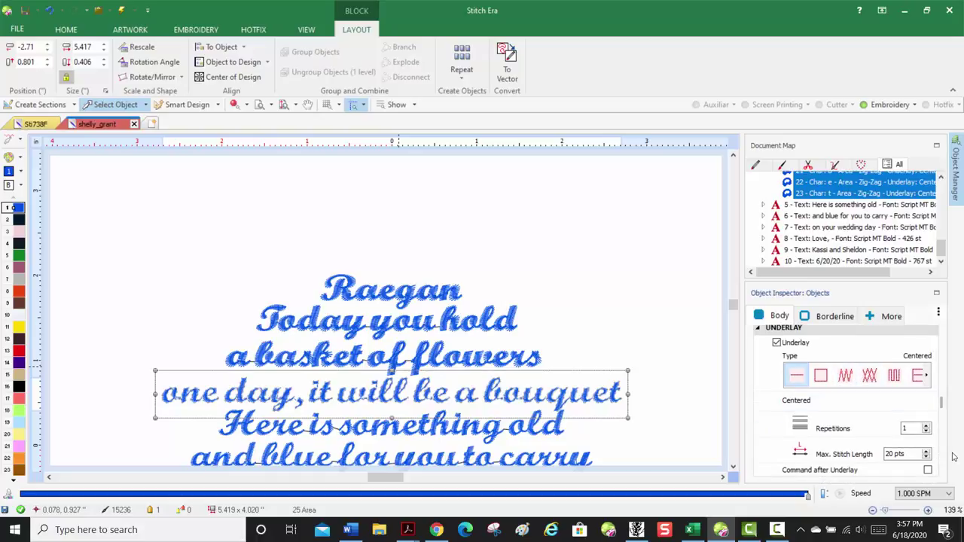
click(907, 454)
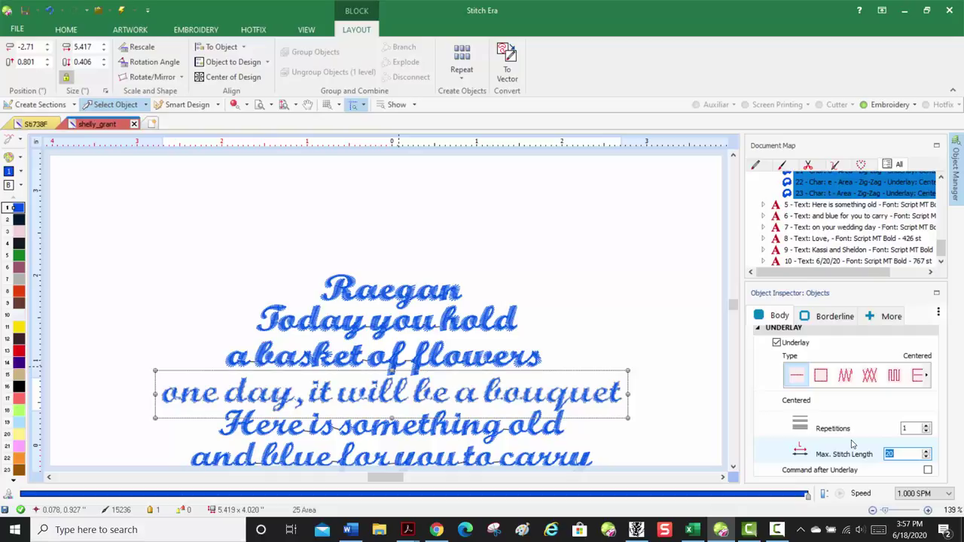
text(12 pts)
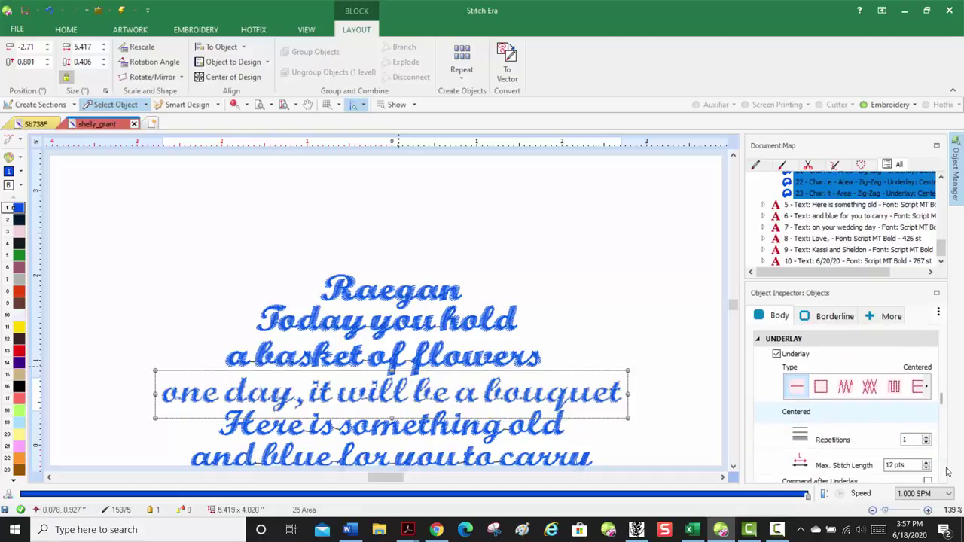
Set the proportional pull compensation value to 18%.
scroll(756, 396, down, 4)
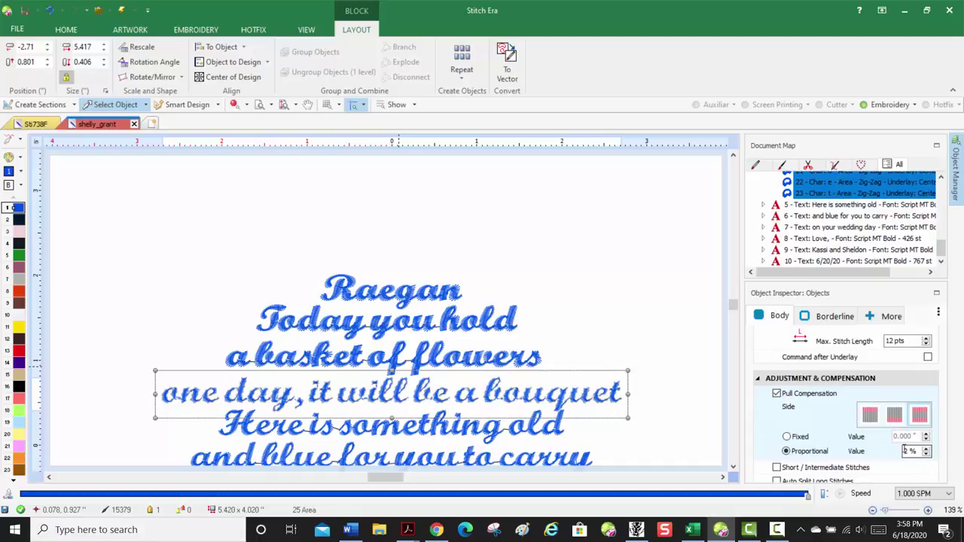
double_click(907, 450)
text(18)
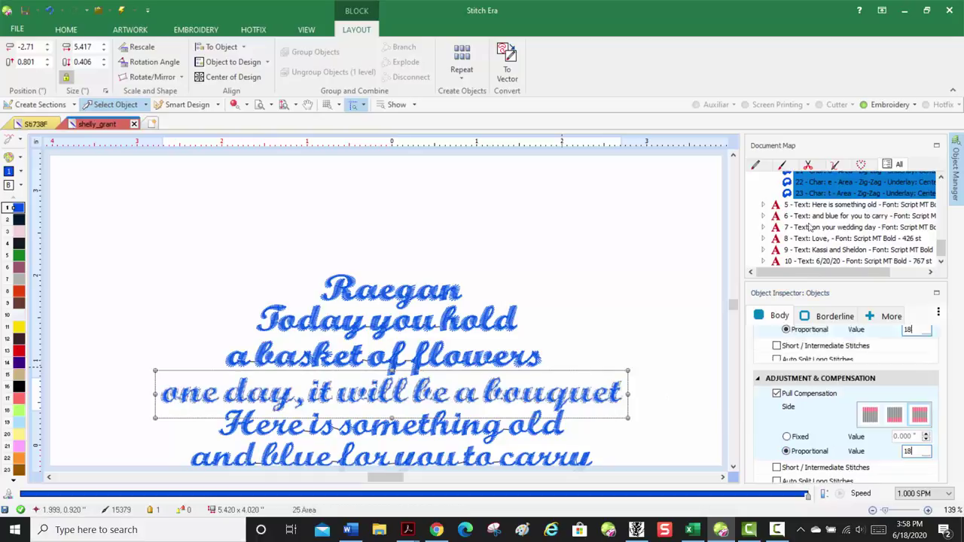
Select 'H e r e' and both parts of the first letter i in text 5.
click(764, 204)
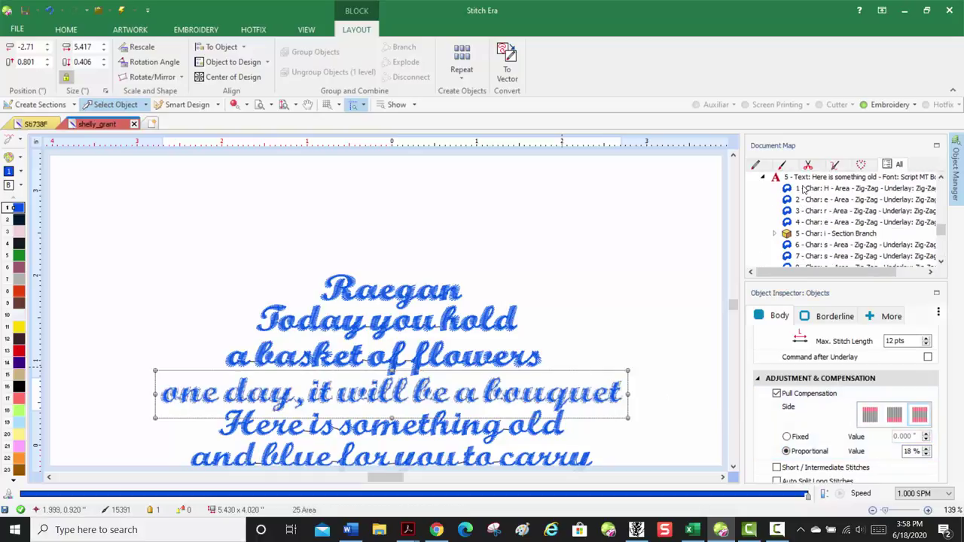
click(803, 189)
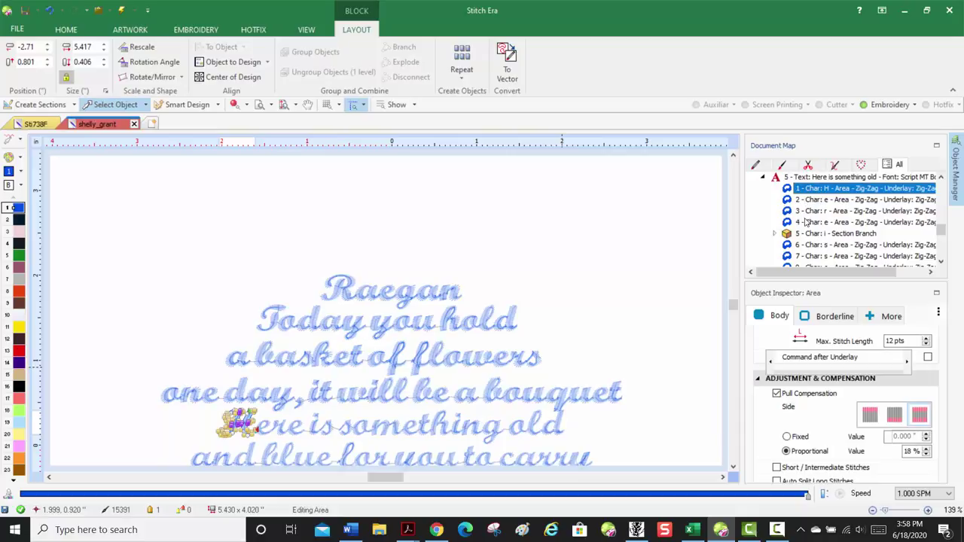
shift+click(808, 223)
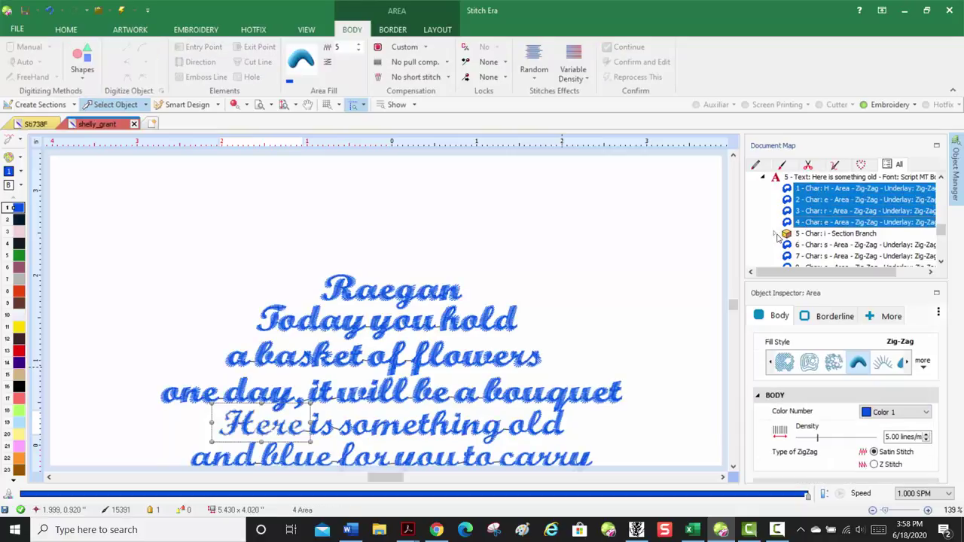
ctrl+click(778, 239)
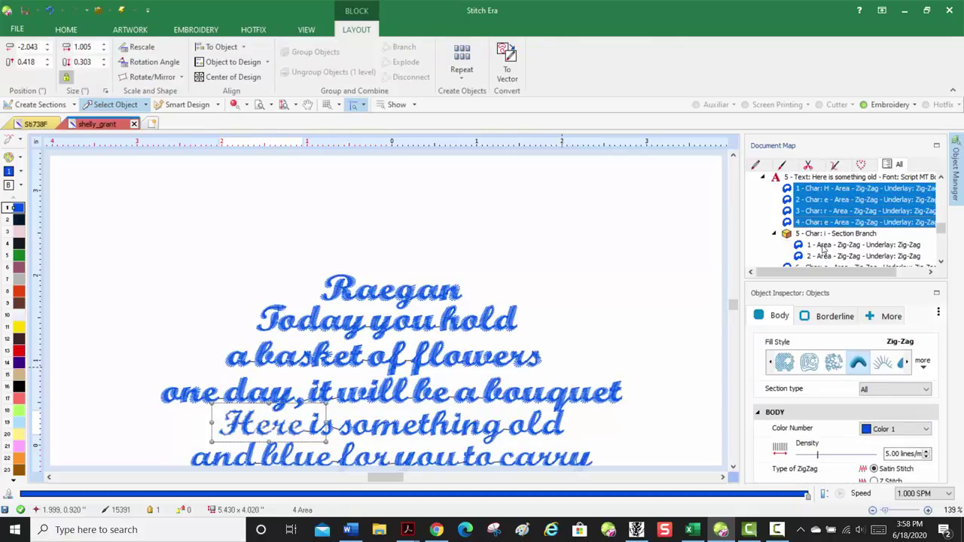
ctrl+click(823, 247)
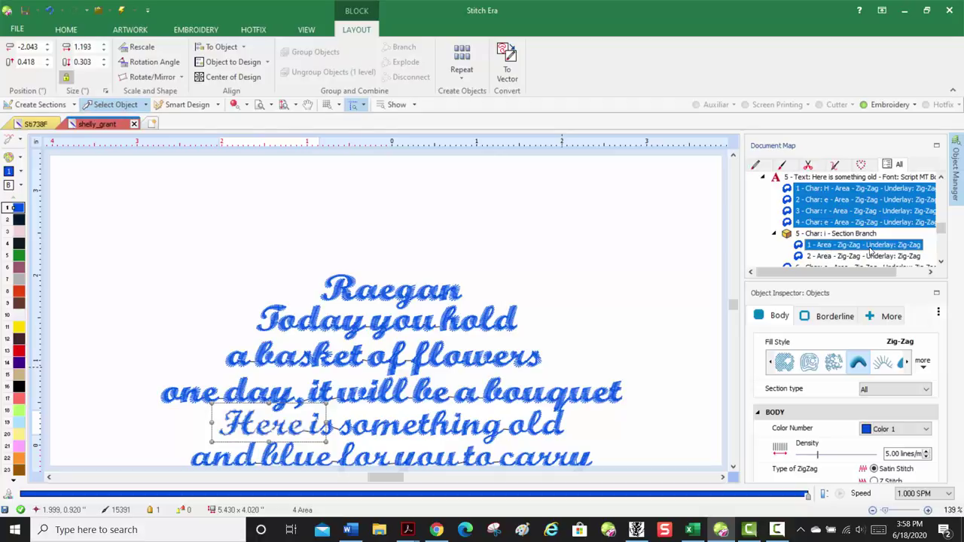
ctrl+click(828, 257)
scroll(864, 252, down, 3)
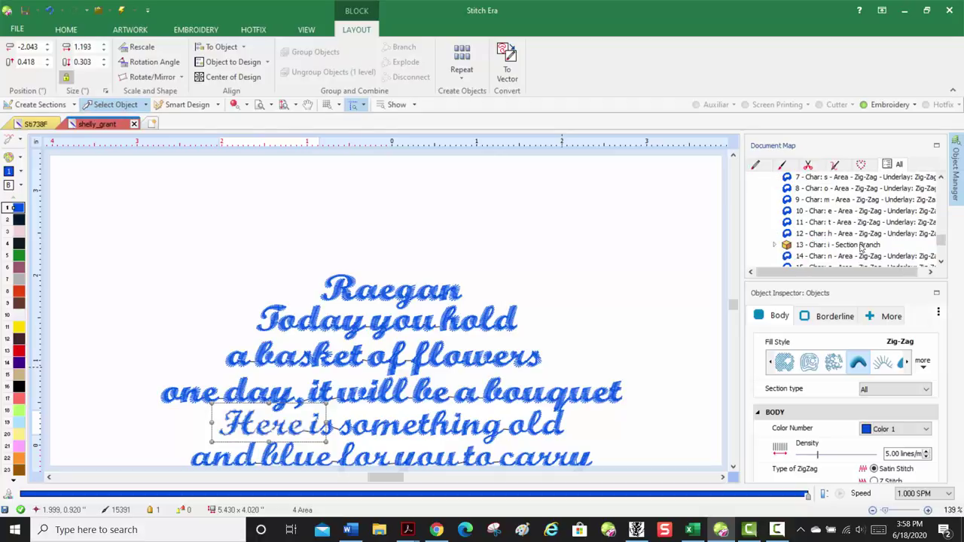
scroll(858, 241, up, 1)
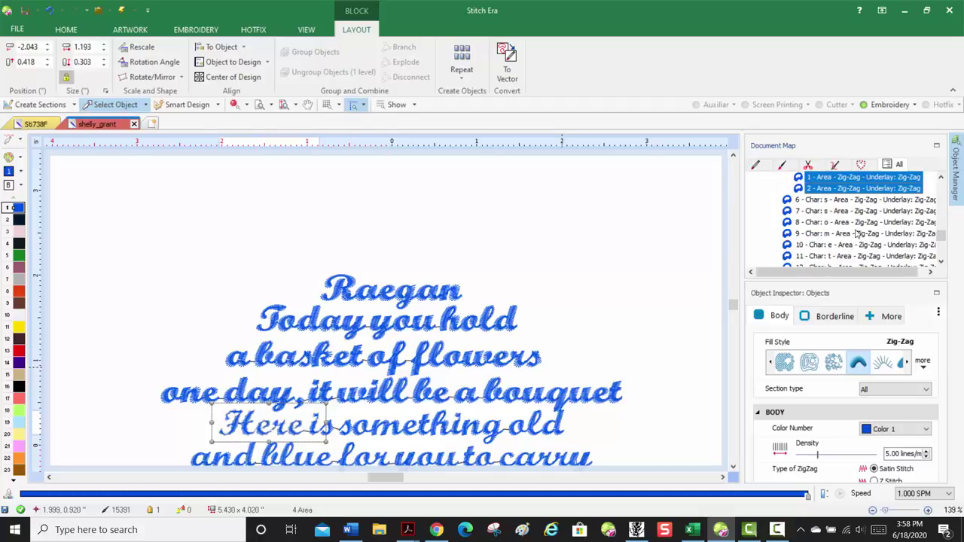
Add the letters s, o, m, e, t, h and both parts of the second i.
ctrl+click(829, 202)
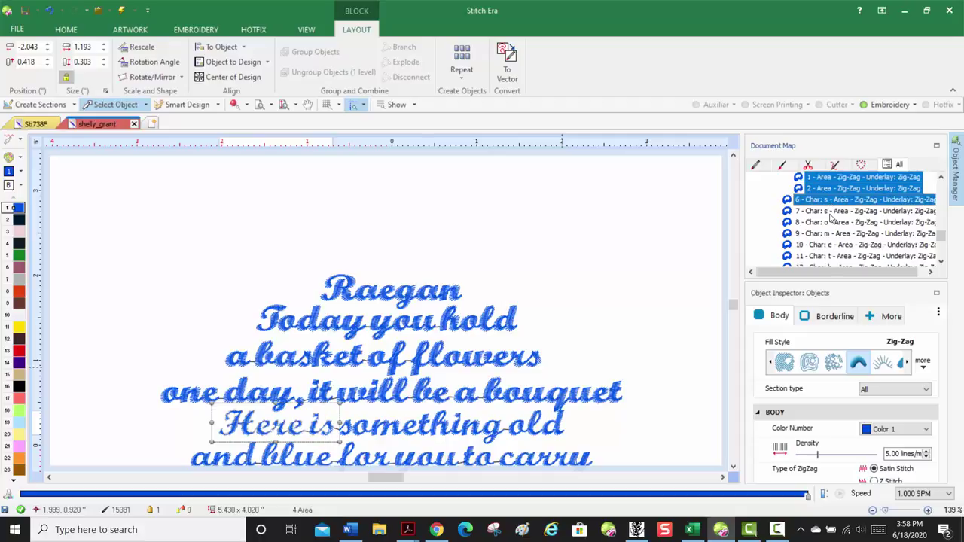
ctrl+click(831, 222)
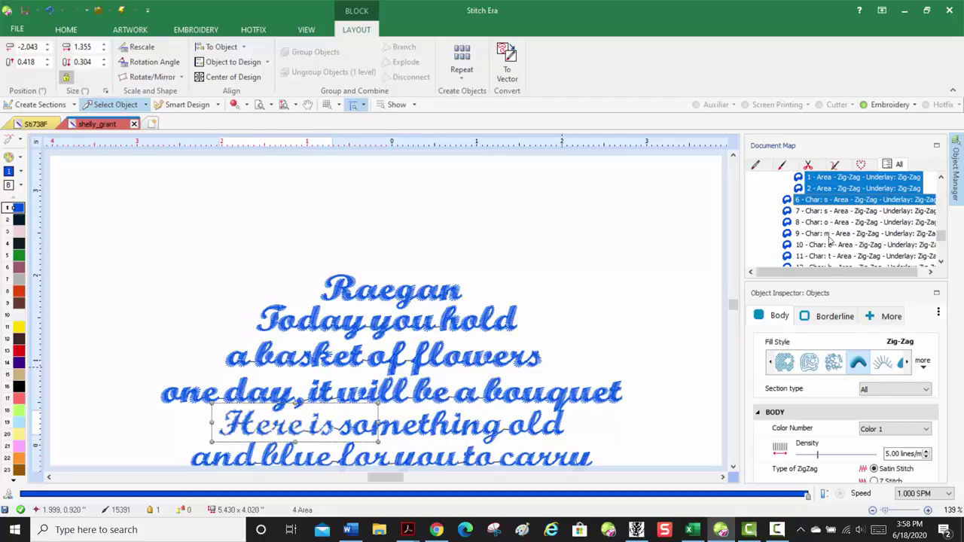
ctrl+click(830, 238)
ctrl+click(830, 246)
ctrl+click(829, 258)
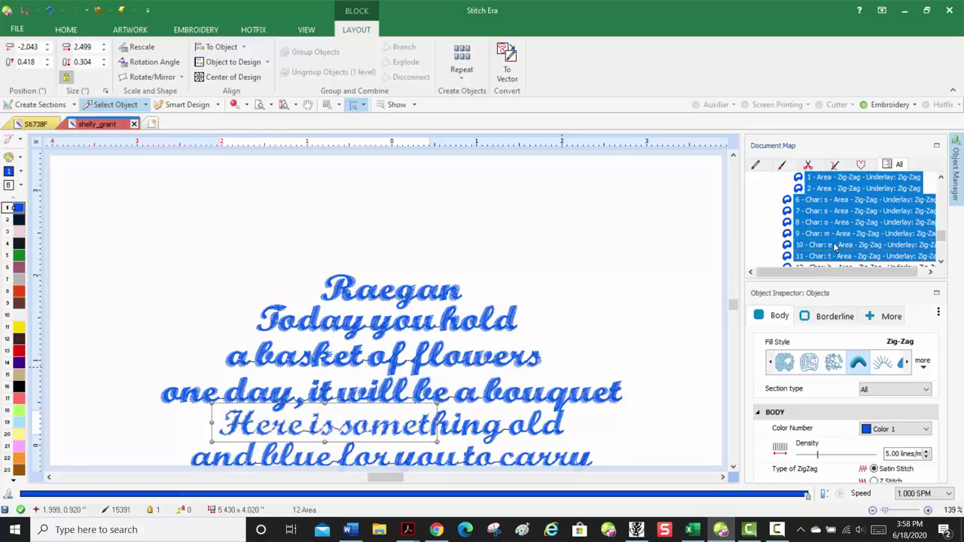
scroll(832, 249, down, 1)
ctrl+click(834, 235)
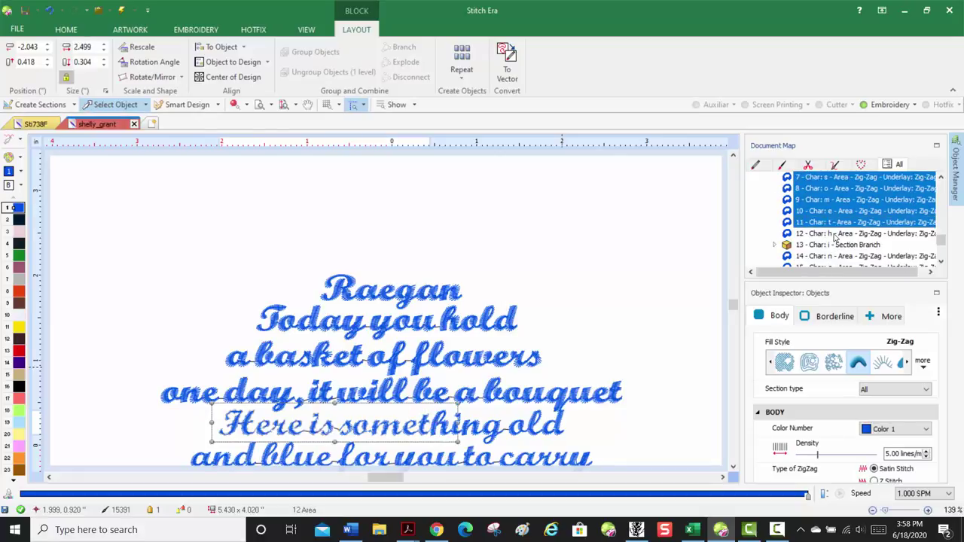
click(776, 245)
ctrl+click(840, 251)
ctrl+click(838, 262)
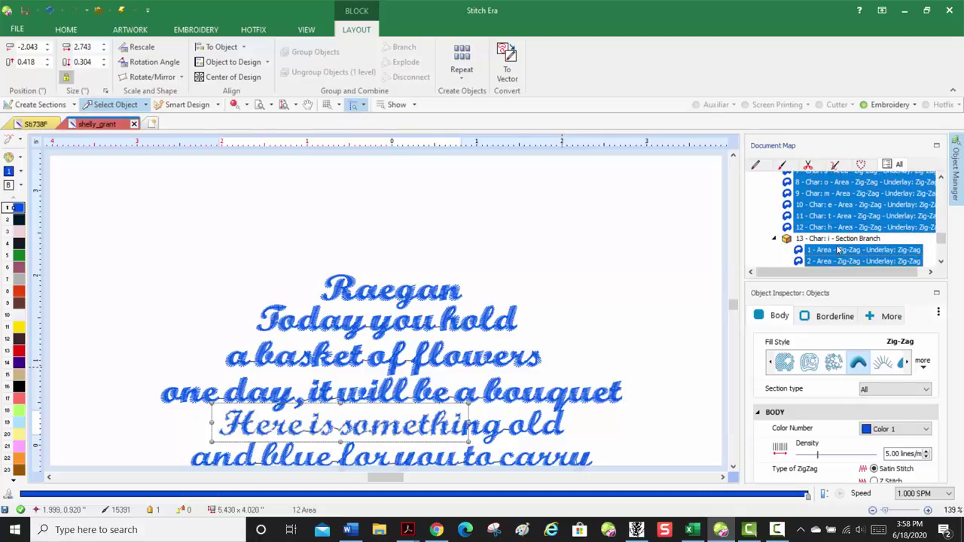
Add the final letters n, g, o, l and d to the selection.
scroll(839, 250, down, 1)
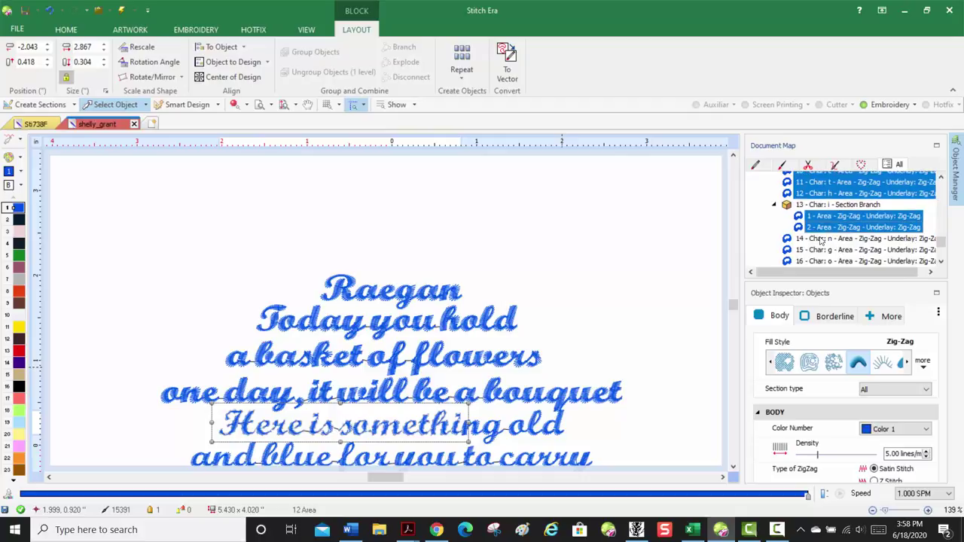
ctrl+click(827, 238)
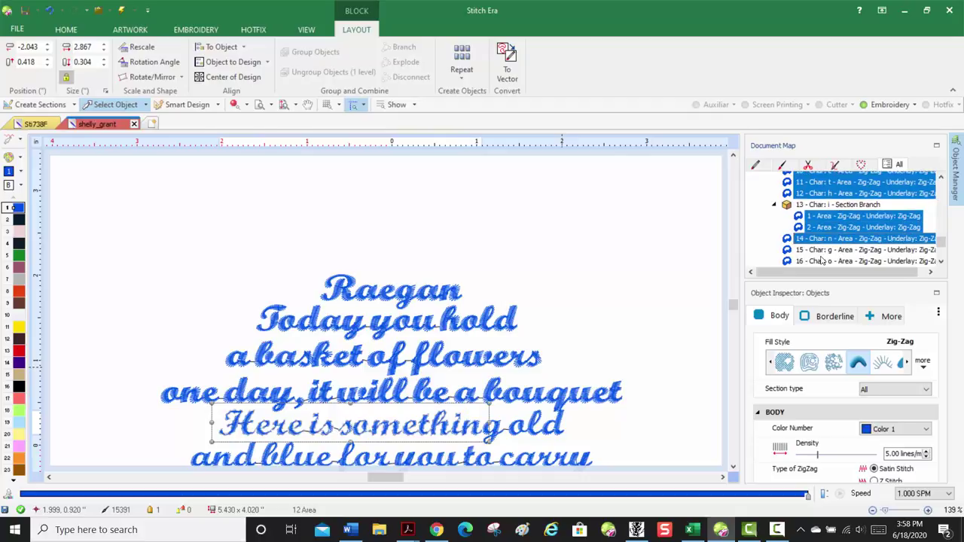
shift+click(822, 260)
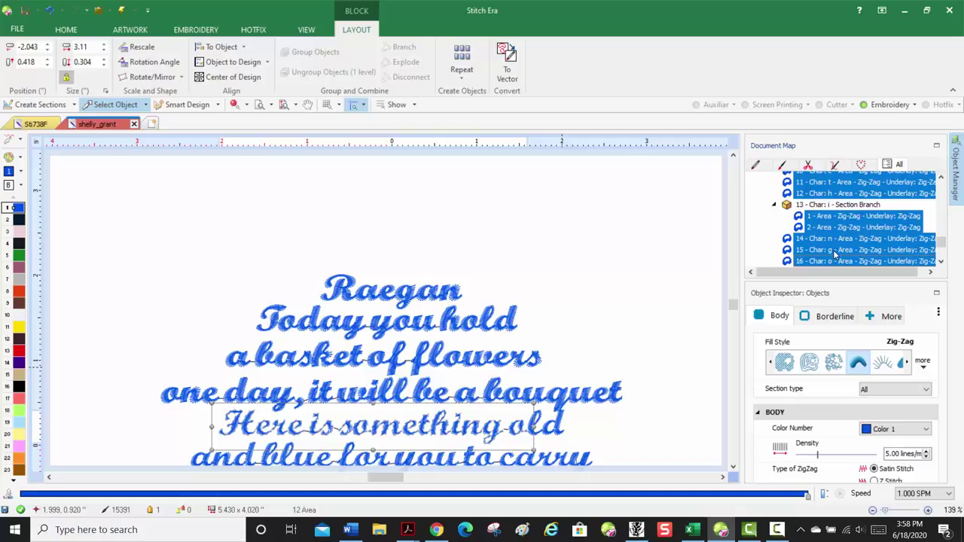
scroll(835, 255, down, 2)
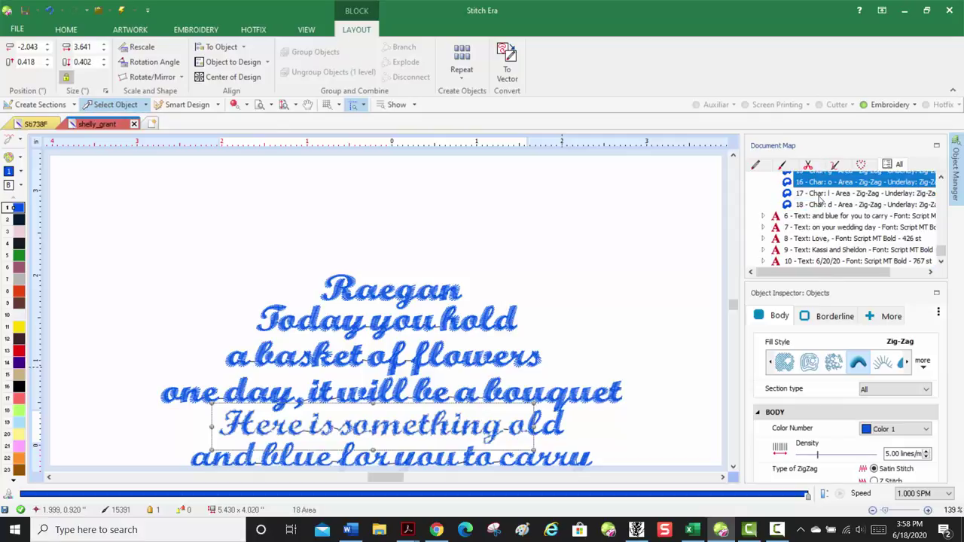
shift+click(821, 194)
shift+click(824, 204)
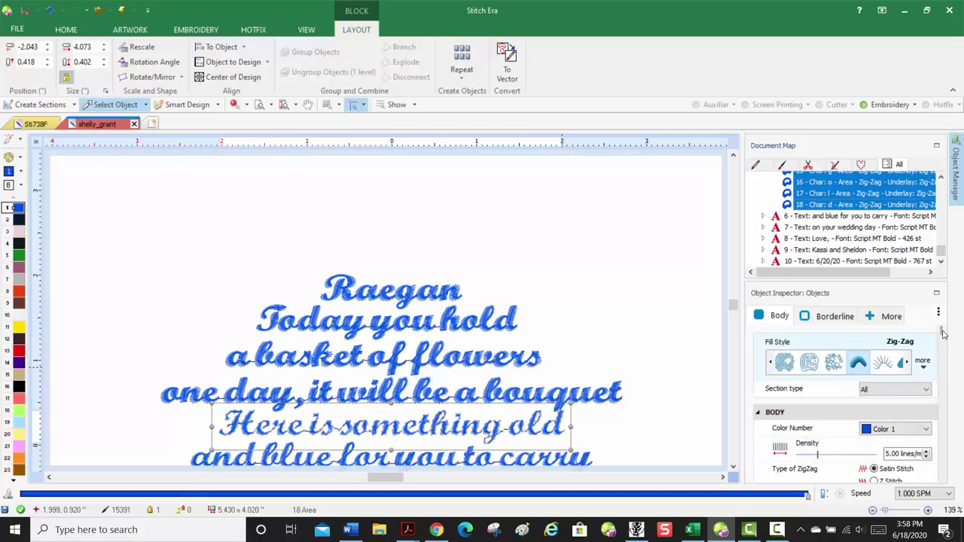
Give the letters a Centered underlay with a 12 pt maximum stitch length.
drag(943, 336, 943, 399)
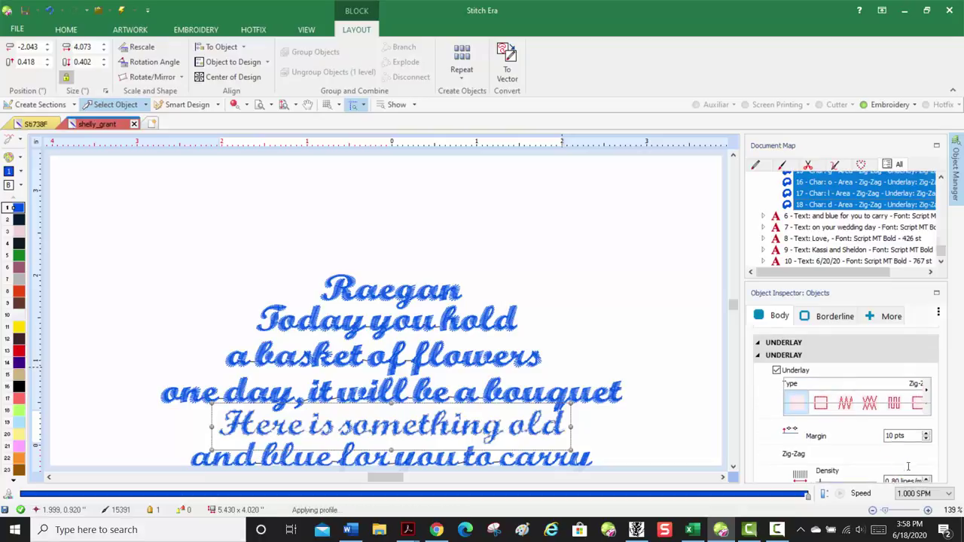
double_click(908, 468)
text(12)
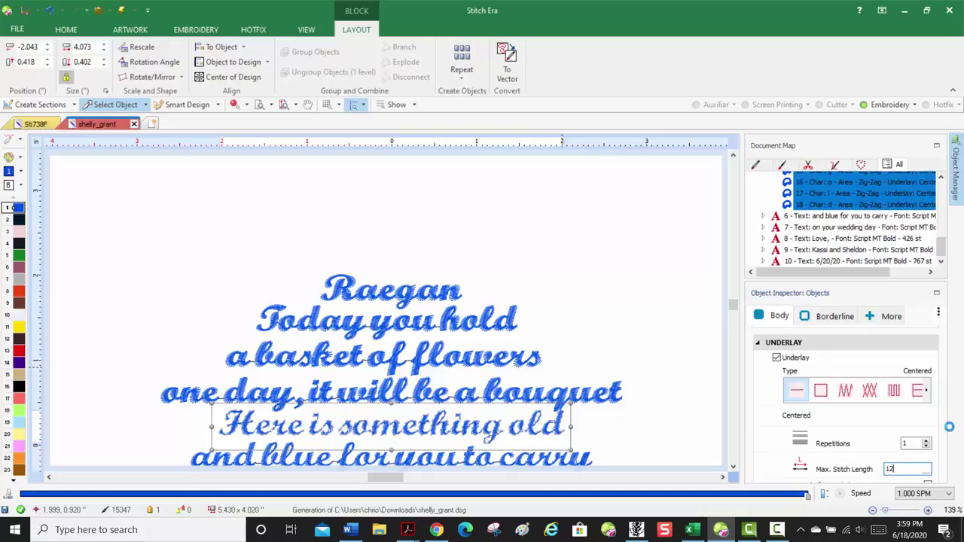
Enter 18 as the proportional pull compensation value.
scroll(941, 450, down, 5)
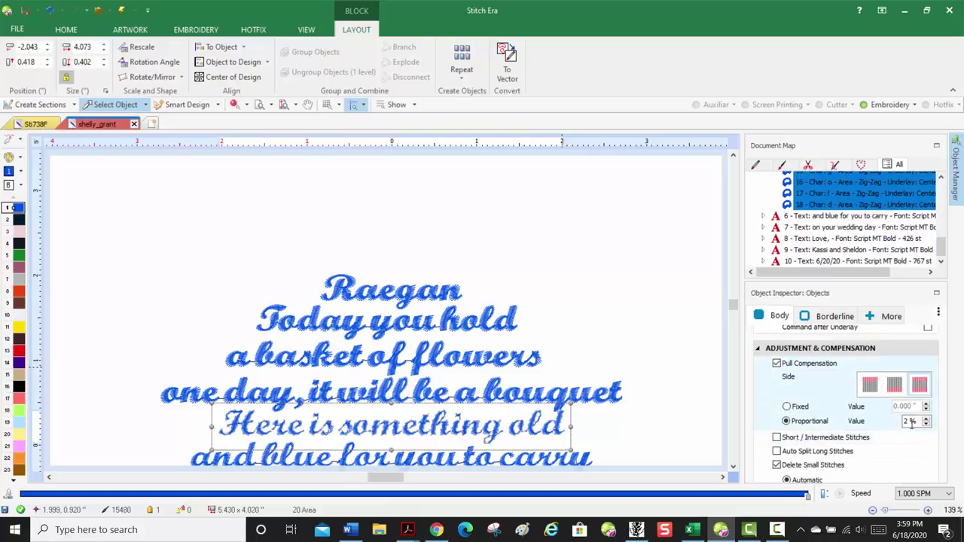
click(910, 421)
text(18)
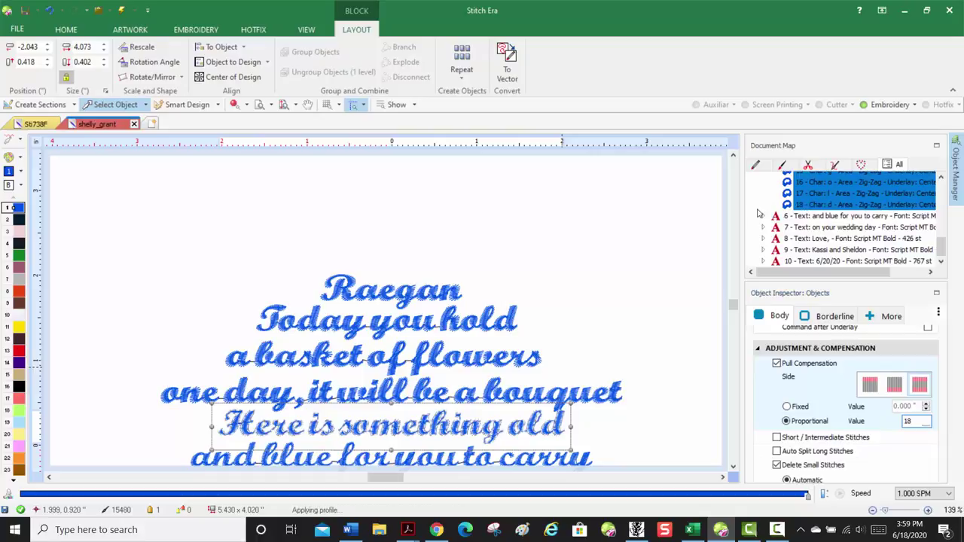
Select all 20 letters of 'and blue for you to carry' and set 12 pt maximum underlay stitches.
click(763, 216)
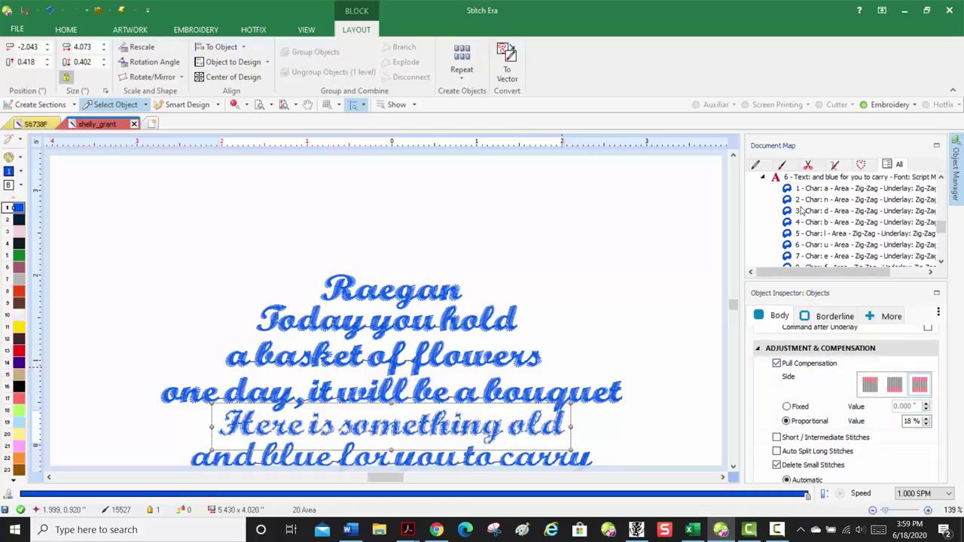
click(817, 193)
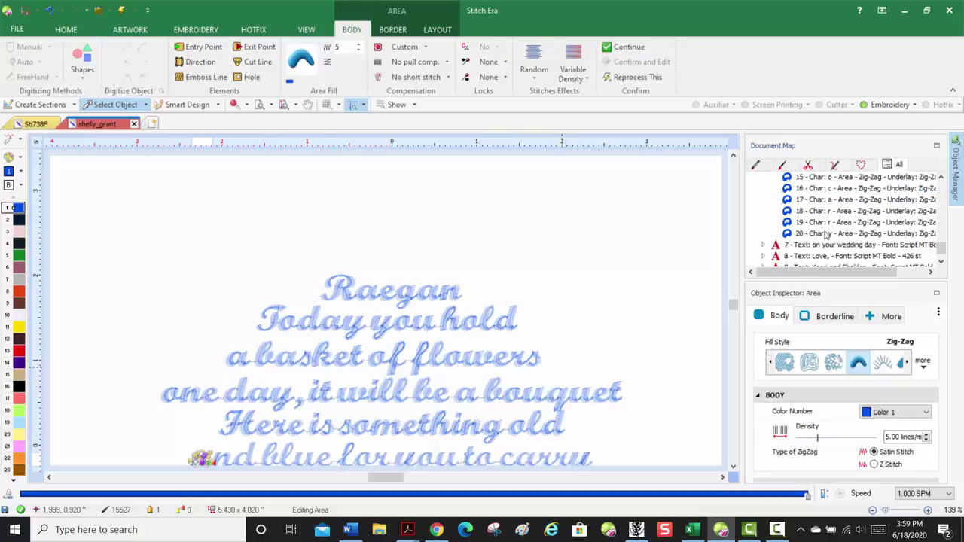
shift+click(825, 236)
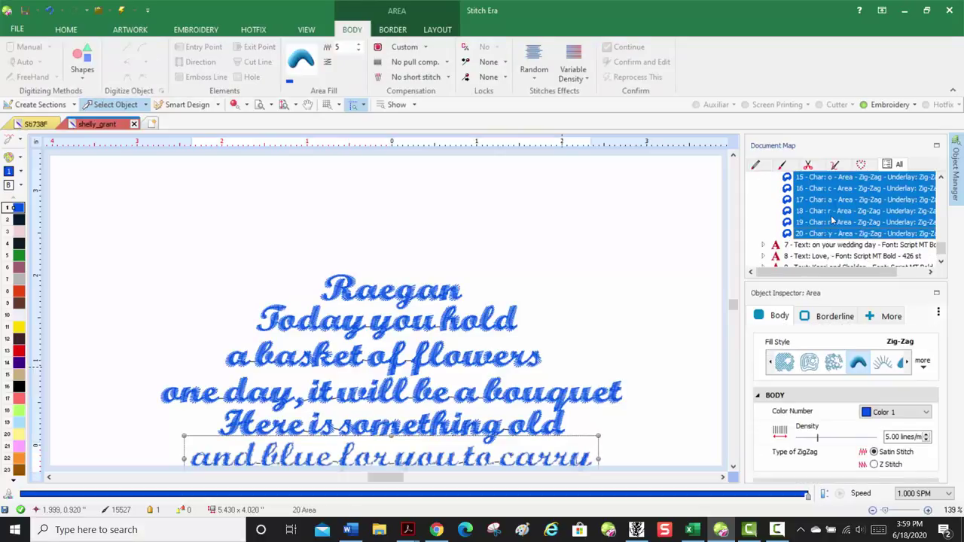
scroll(940, 446, down, 3)
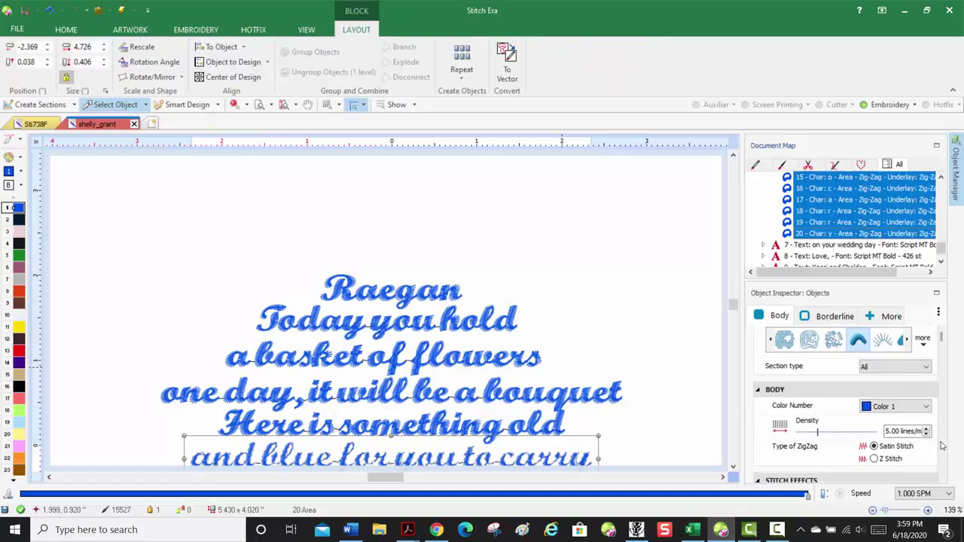
scroll(941, 446, down, 3)
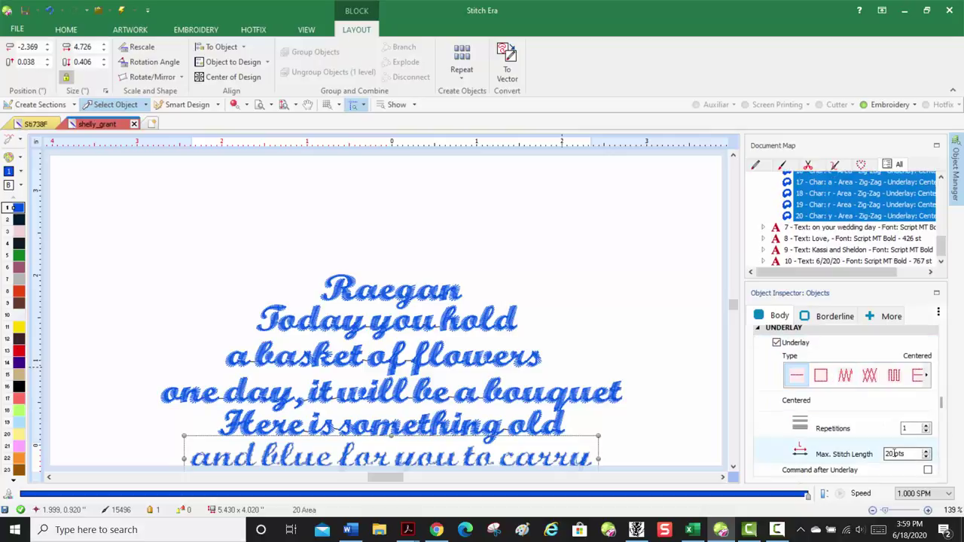
text(12)
key(Return)
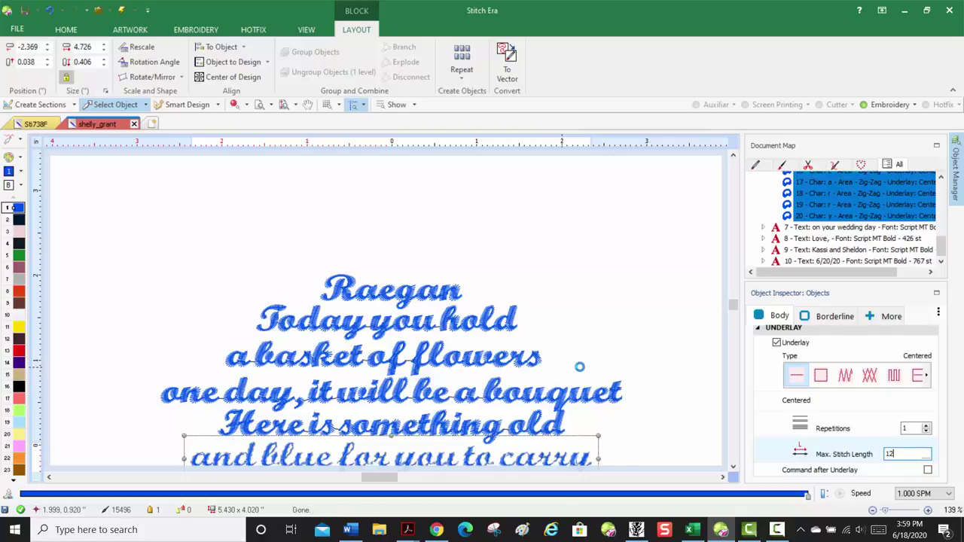
Turn on pull compensation with an 18% proportional value.
scroll(577, 366, down, 2)
scroll(542, 435, down, 1)
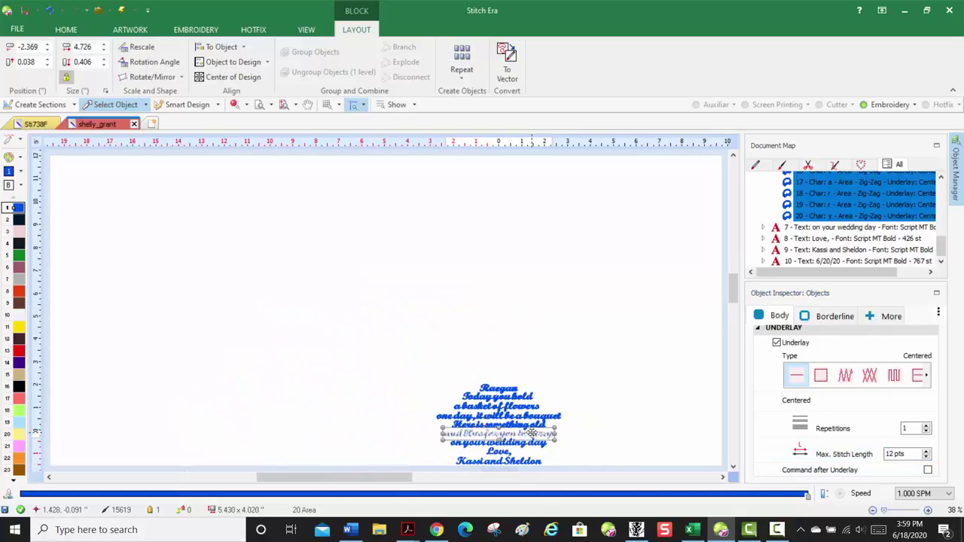
scroll(585, 435, up, 6)
scroll(593, 325, up, 1)
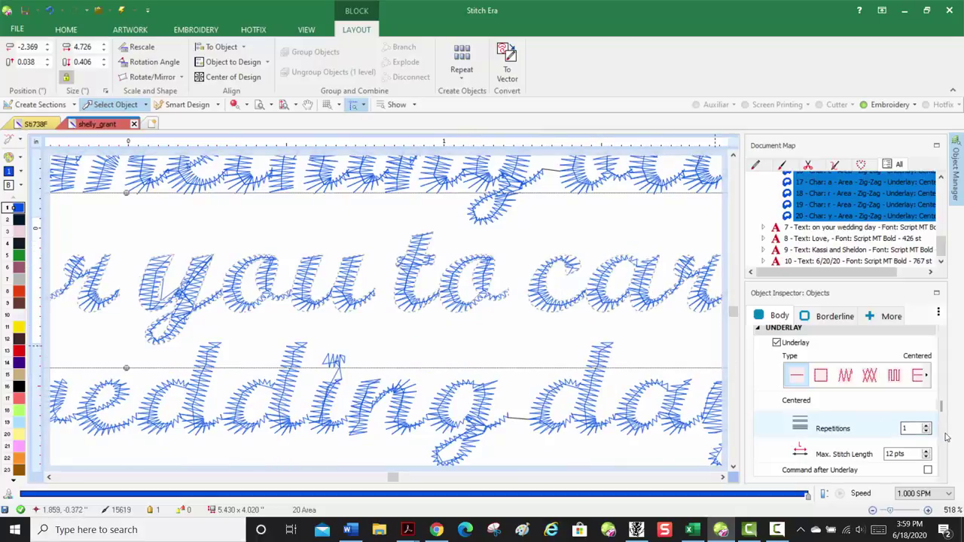
scroll(944, 445, down, 4)
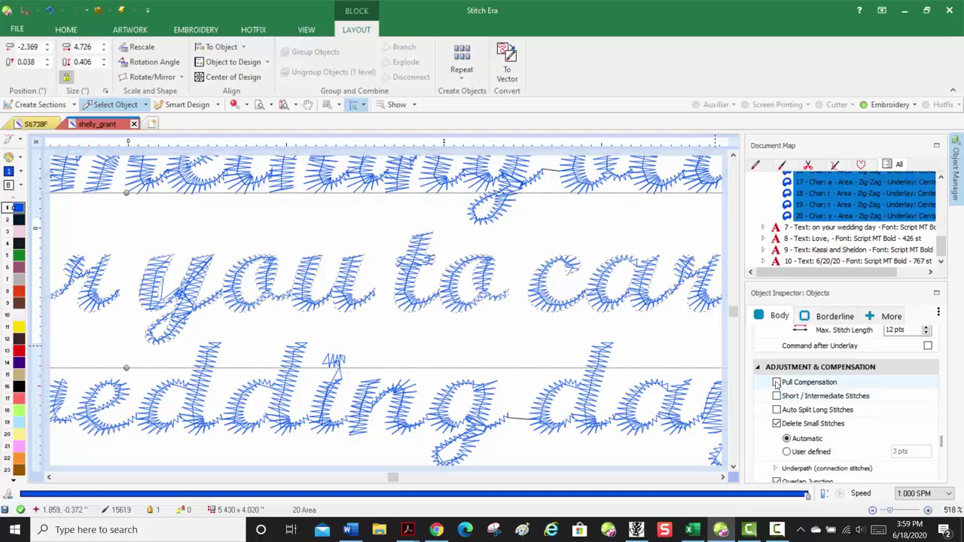
click(777, 382)
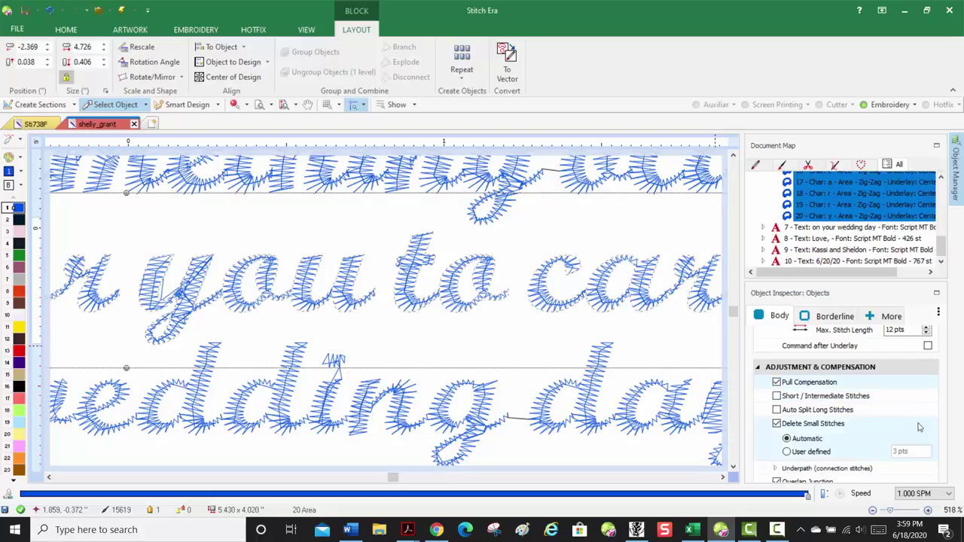
click(914, 441)
text(20)
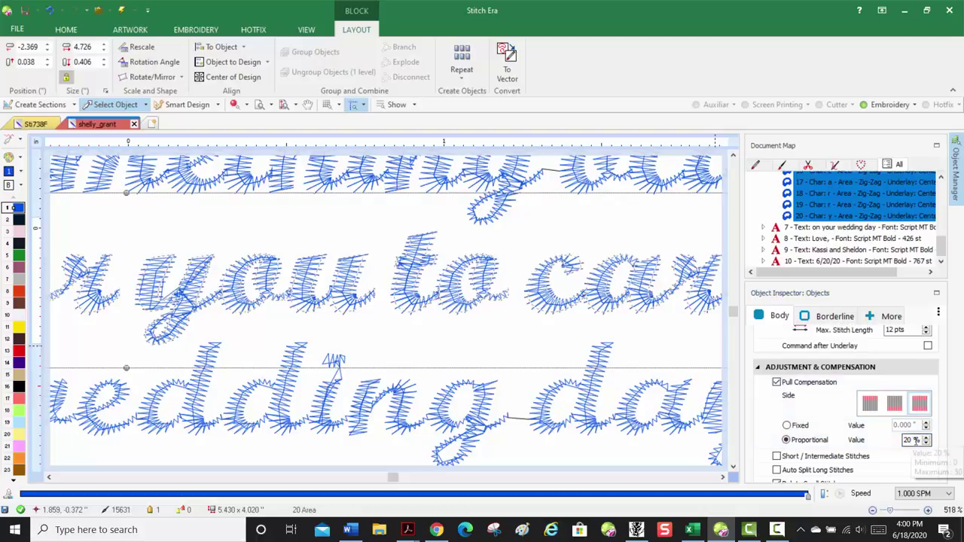
text(18)
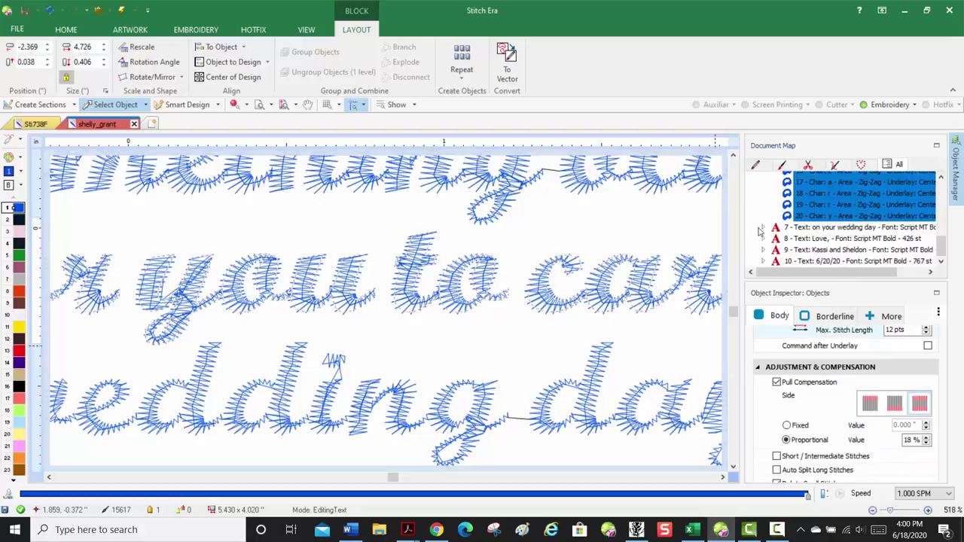
Select the 'on your wedding day' text's sixteen character pieces, checking its fill settings.
click(768, 228)
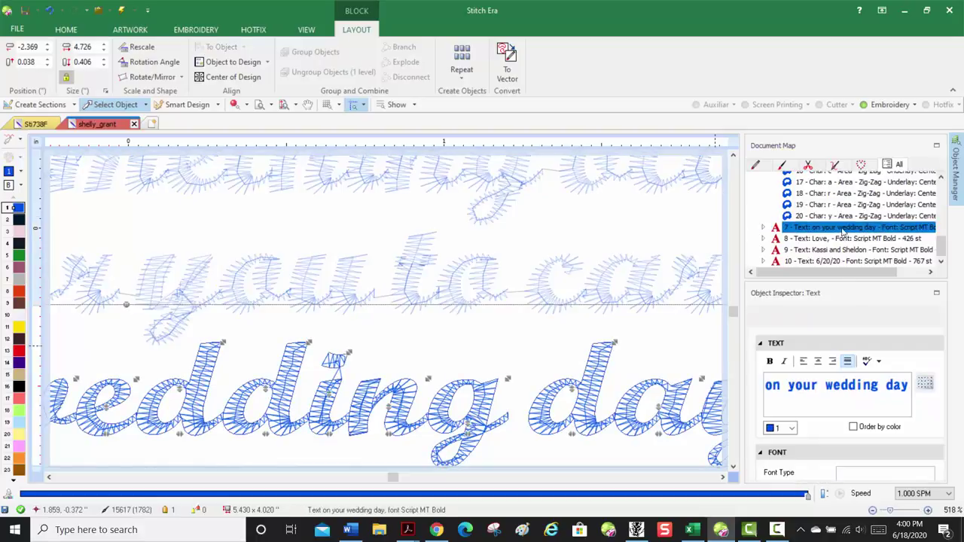
scroll(861, 449, down, 10)
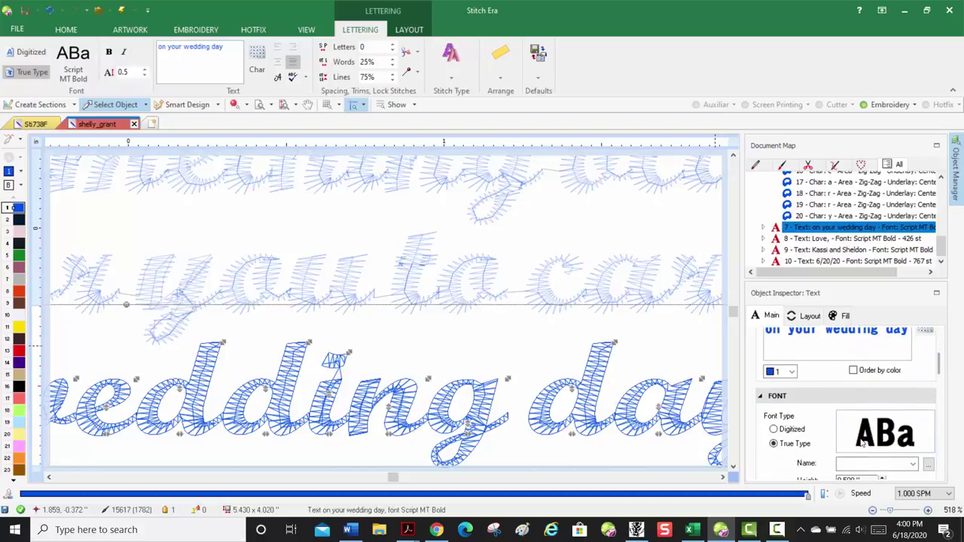
scroll(867, 436, up, 1)
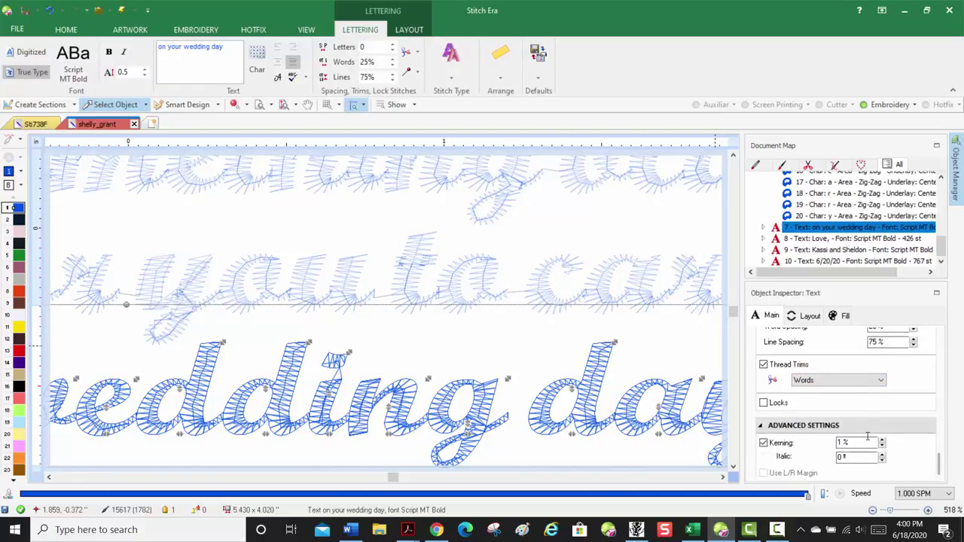
click(845, 315)
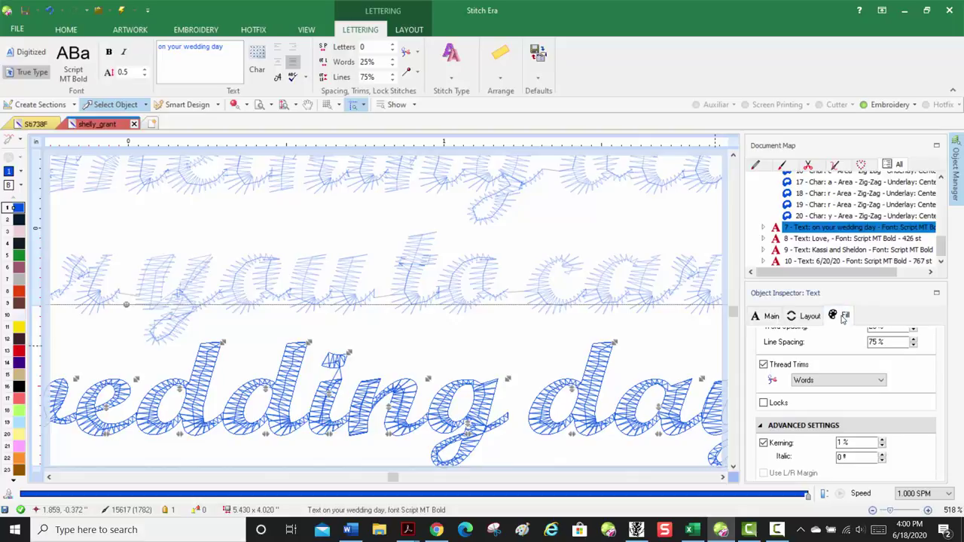
click(762, 227)
click(800, 189)
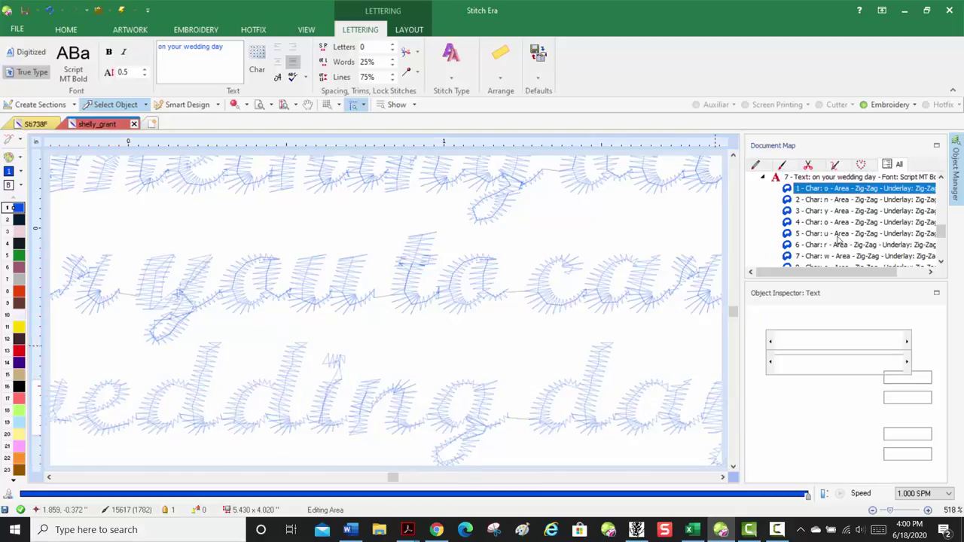
scroll(840, 242, down, 4)
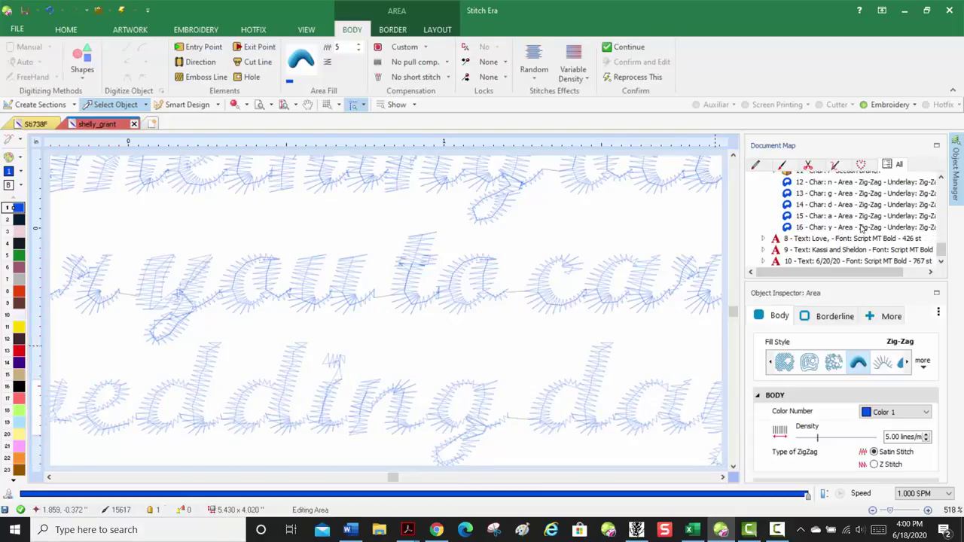
shift+click(863, 229)
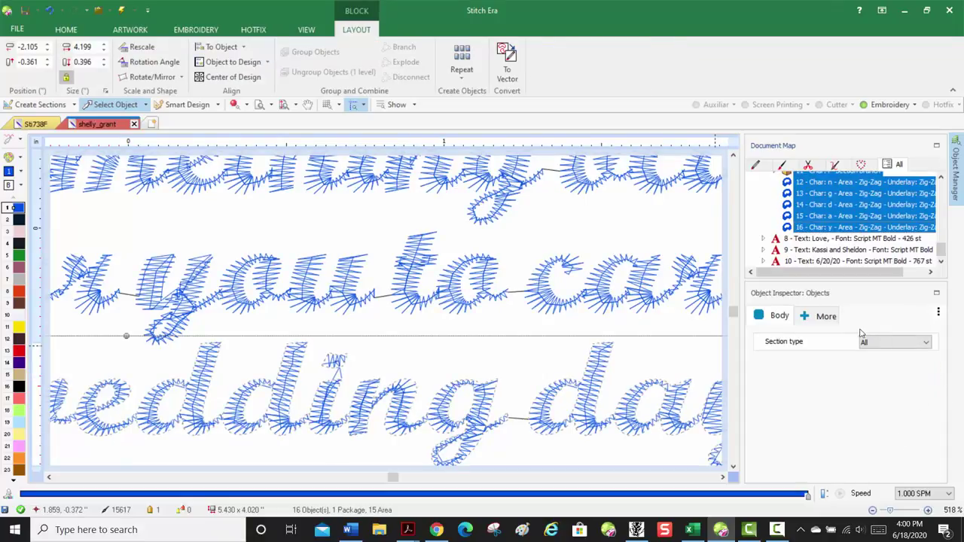
click(759, 318)
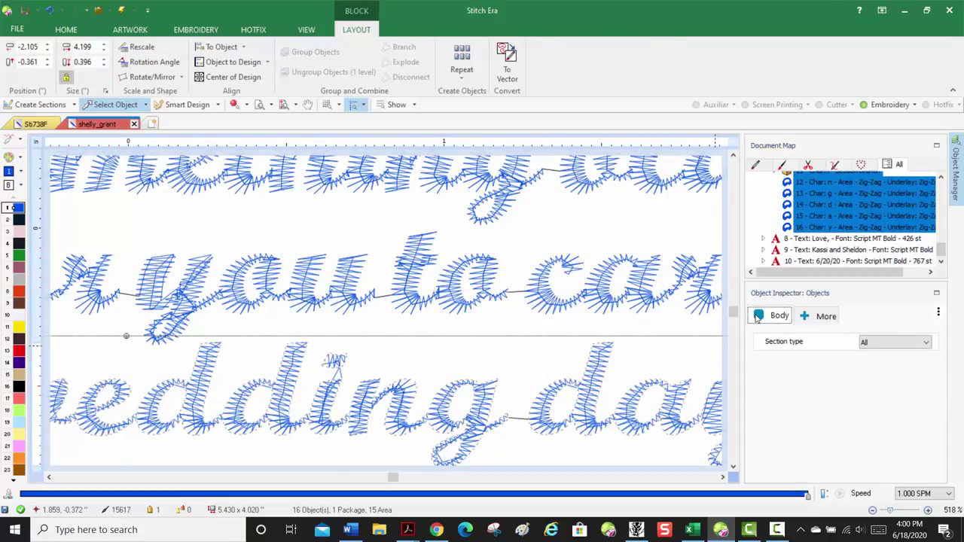
click(938, 312)
mouse_move(941, 364)
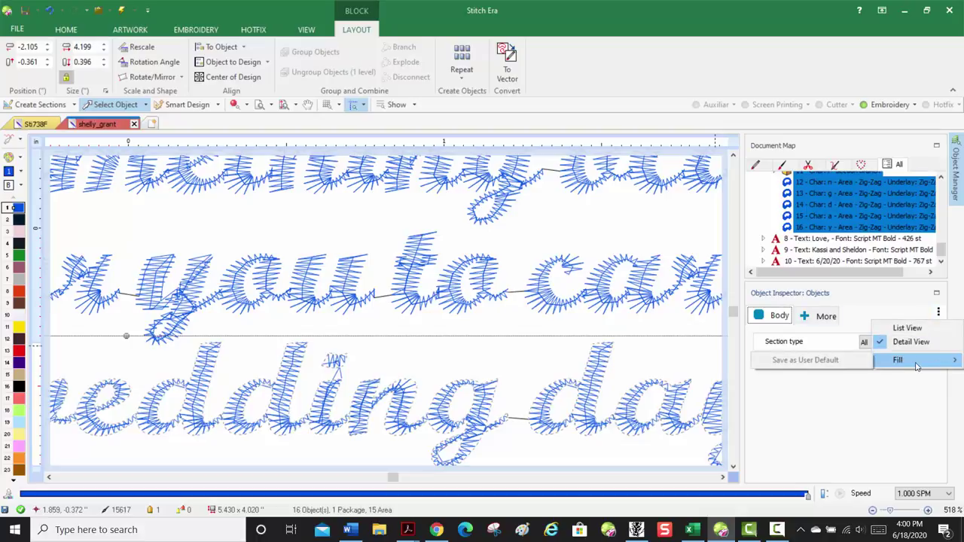
click(874, 305)
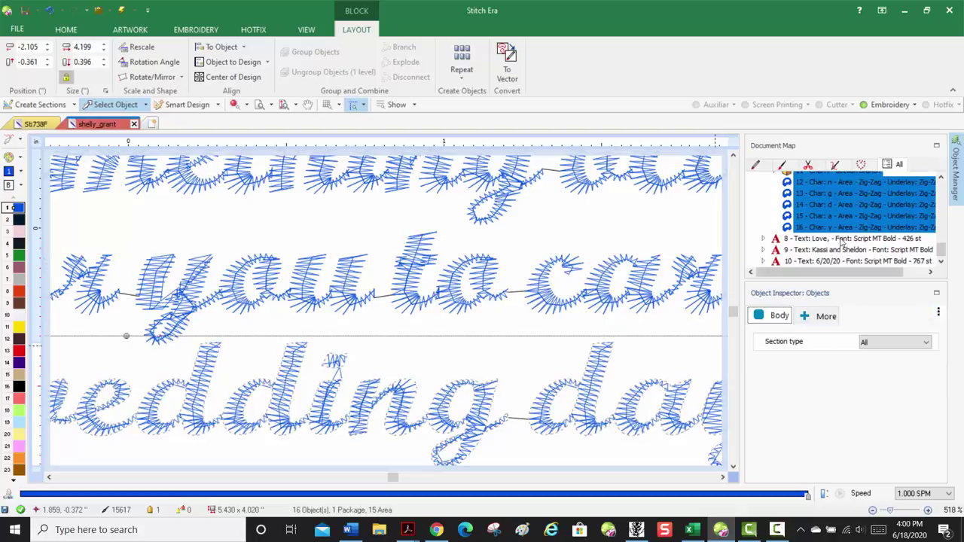
Replace the letter i branch in the selection with its body and dot parts.
scroll(834, 229, up, 2)
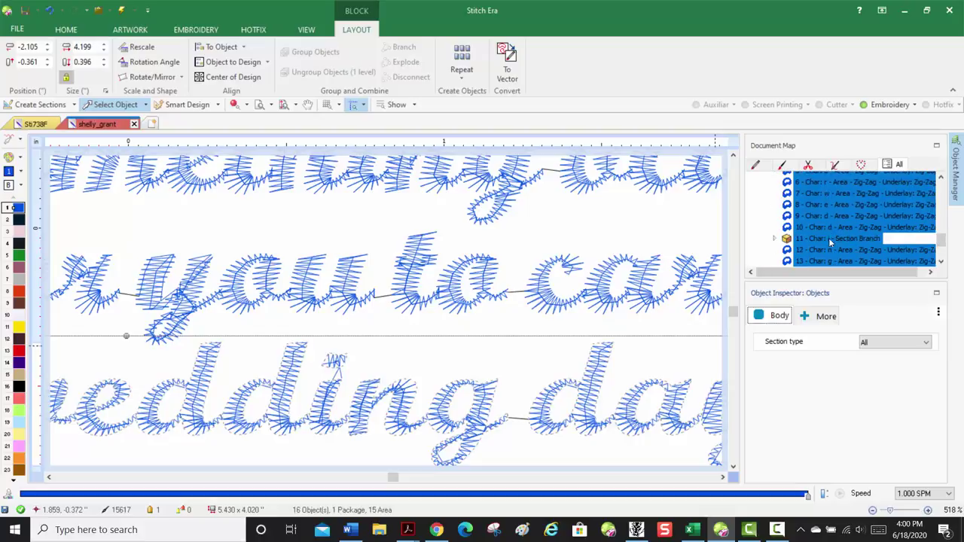
ctrl+click(808, 239)
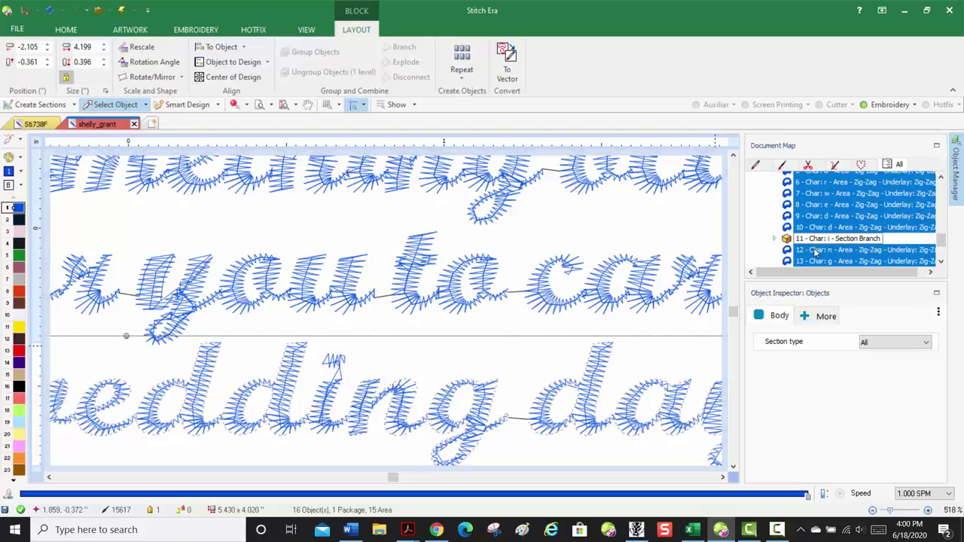
click(774, 239)
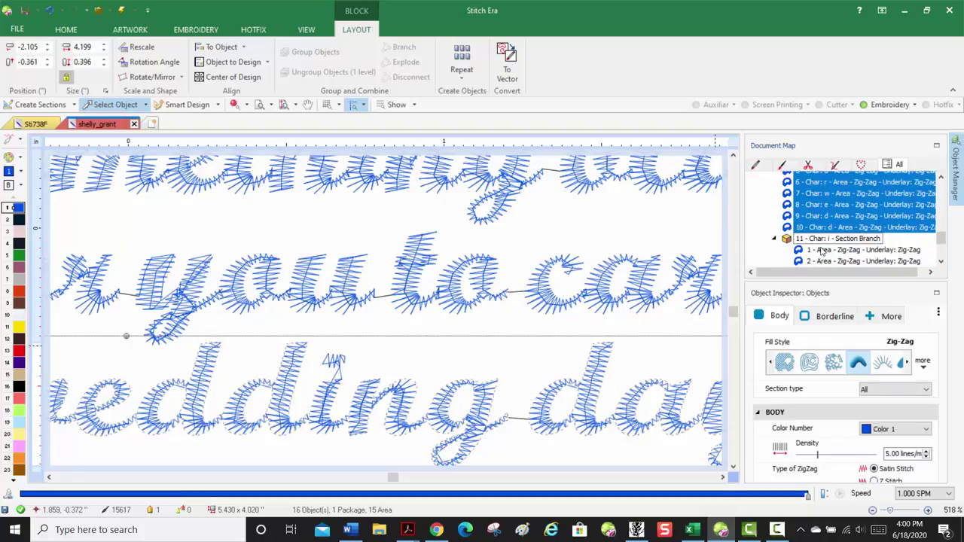
ctrl+click(823, 250)
ctrl+click(825, 261)
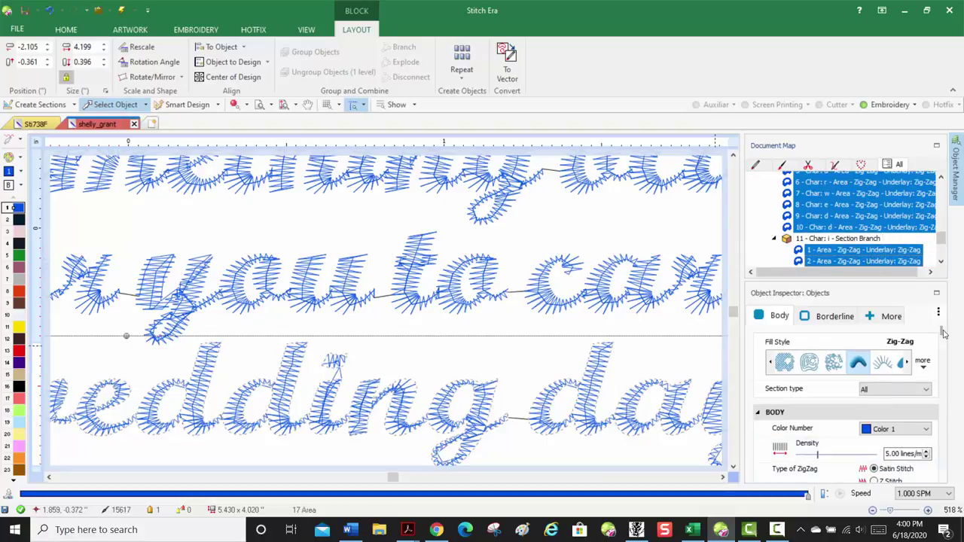
Switch the underlay to Centered with a 12 pt maximum stitch length.
scroll(867, 346, down, 5)
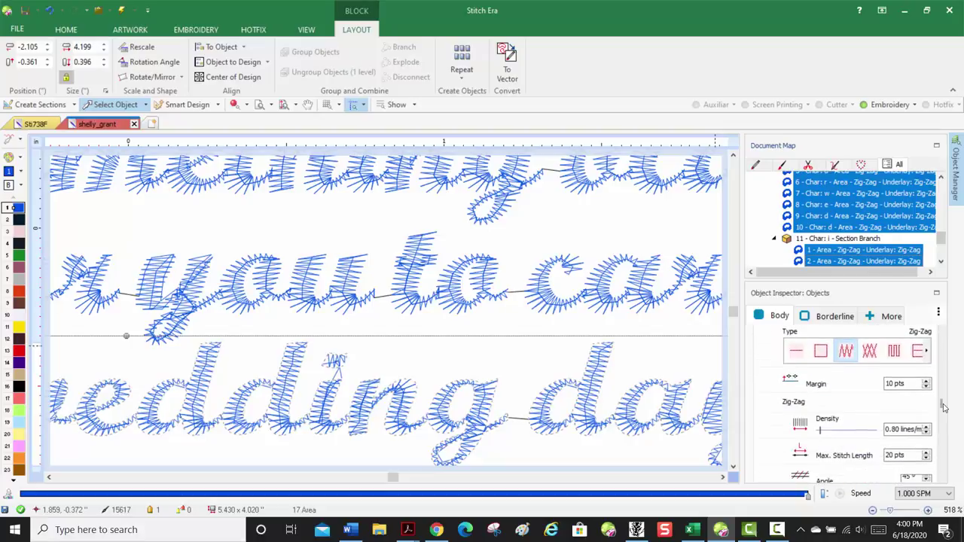
click(796, 341)
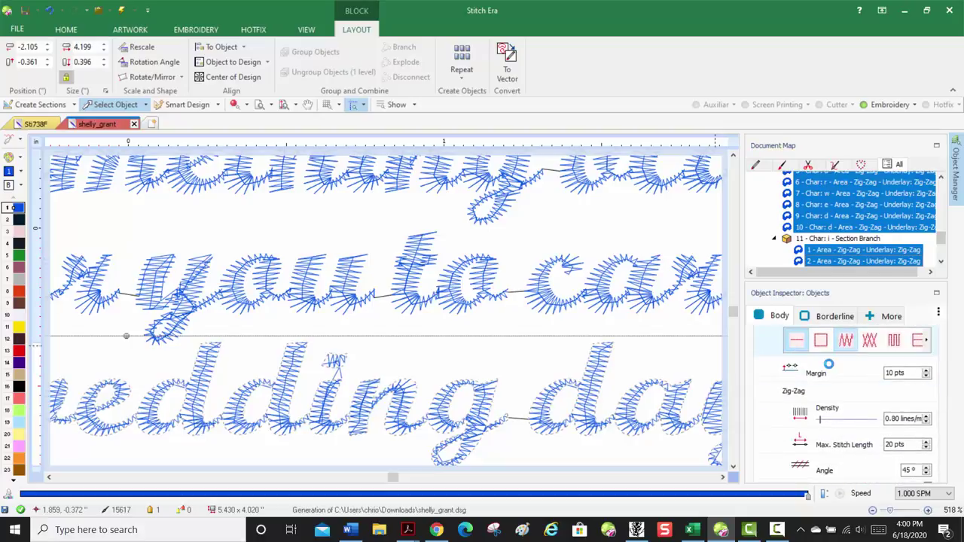
click(904, 444)
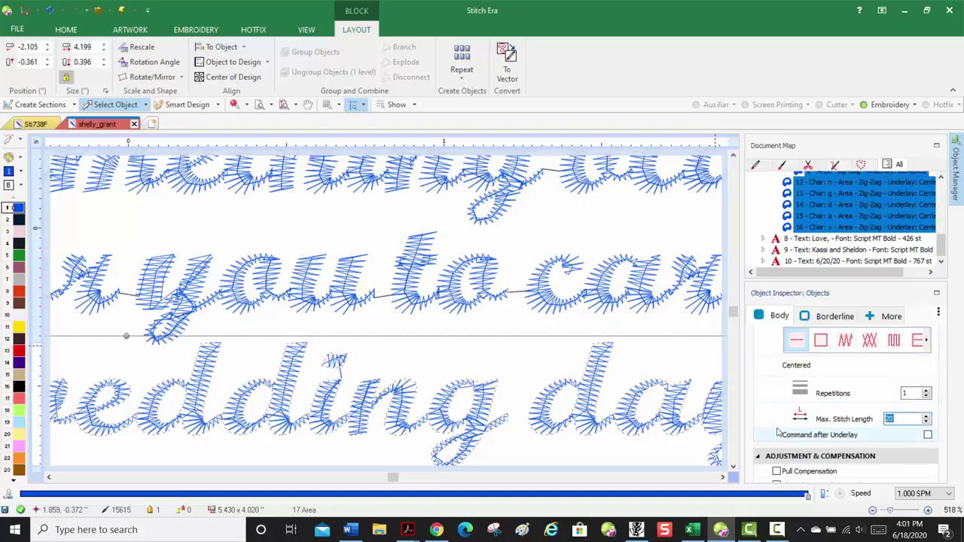
text(12 pts)
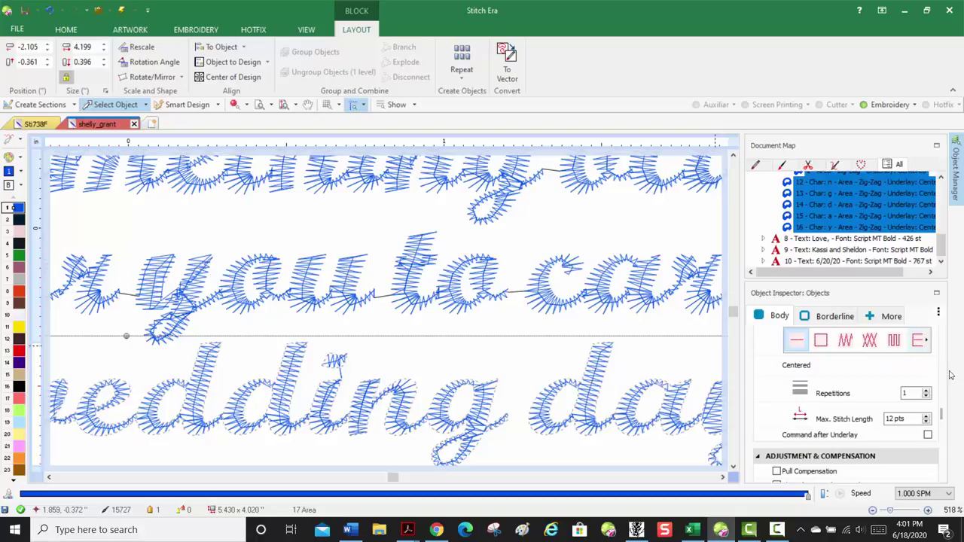
Turn on pull compensation and set its proportional value to 18%.
scroll(945, 439, down, 2)
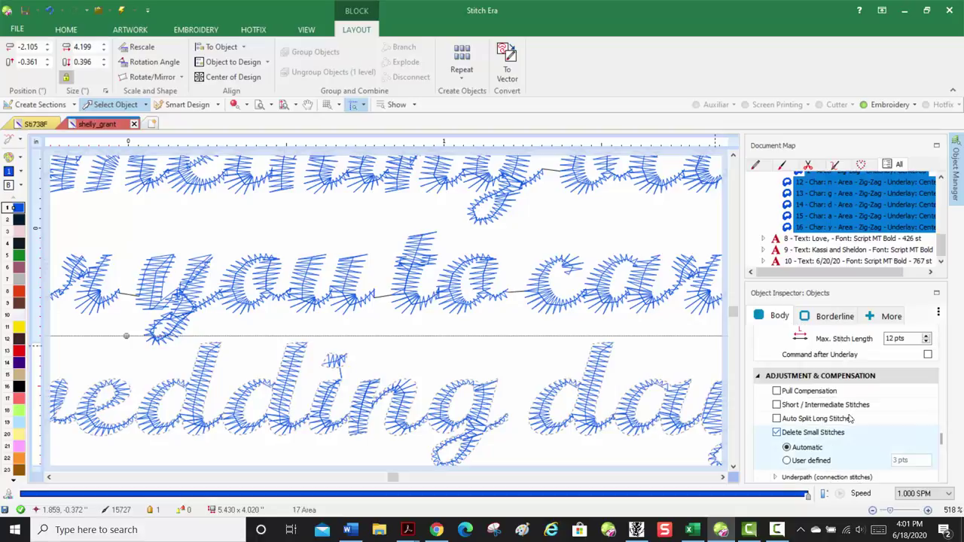
click(777, 391)
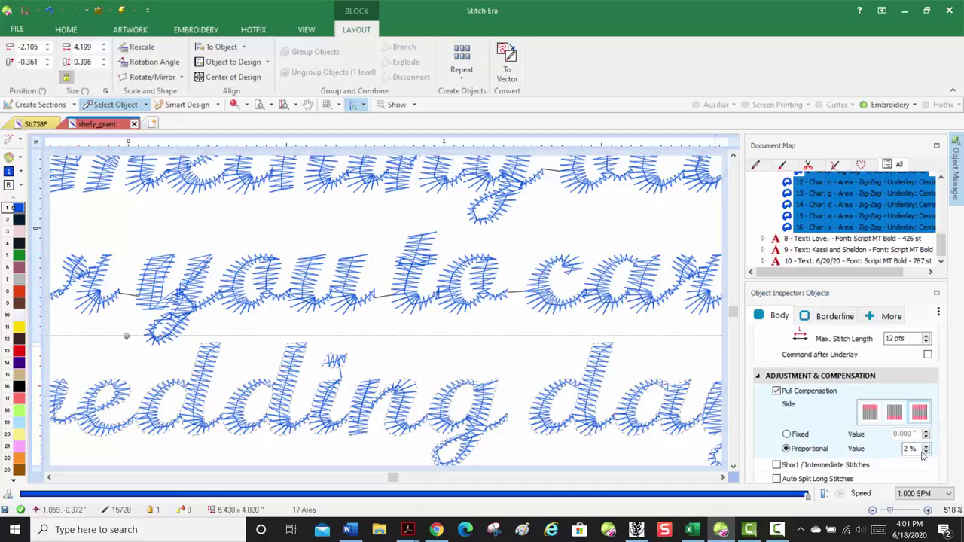
double_click(910, 449)
text(12)
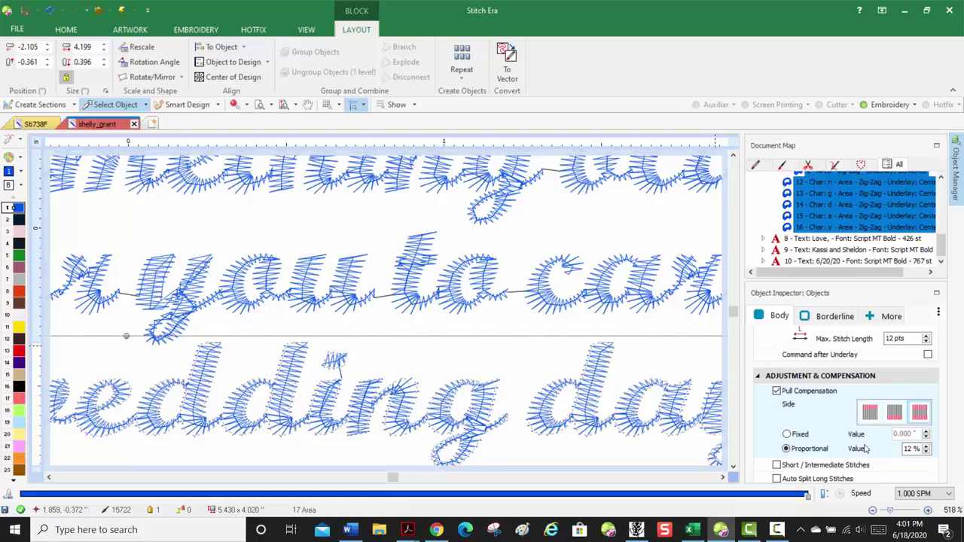
click(909, 447)
text(8)
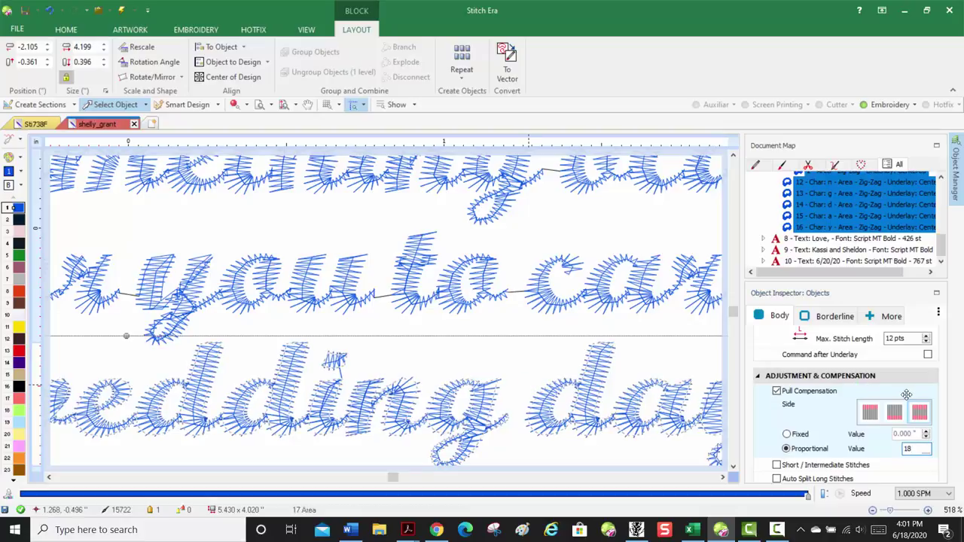
key(Return)
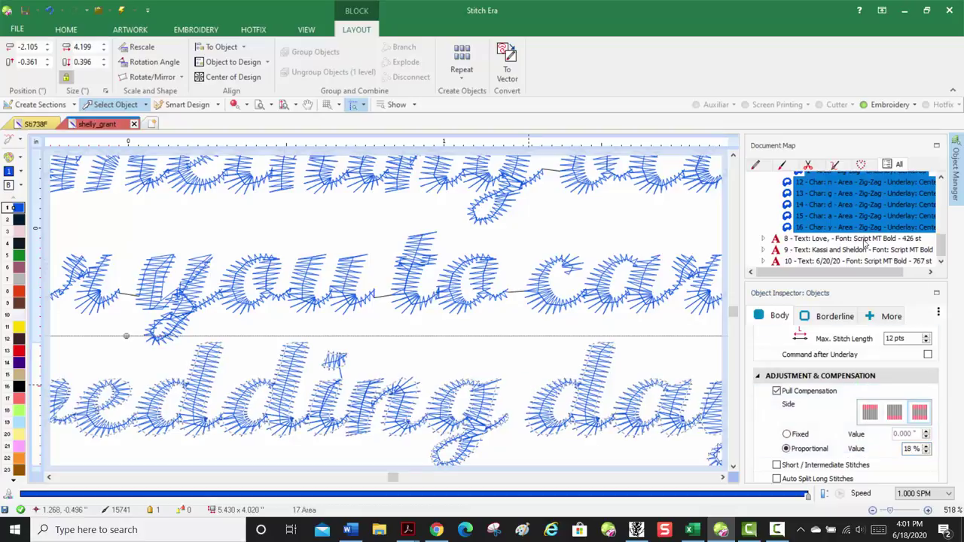
Select all the character objects of the 'Love,' lettering in the Document Map.
click(762, 239)
click(804, 216)
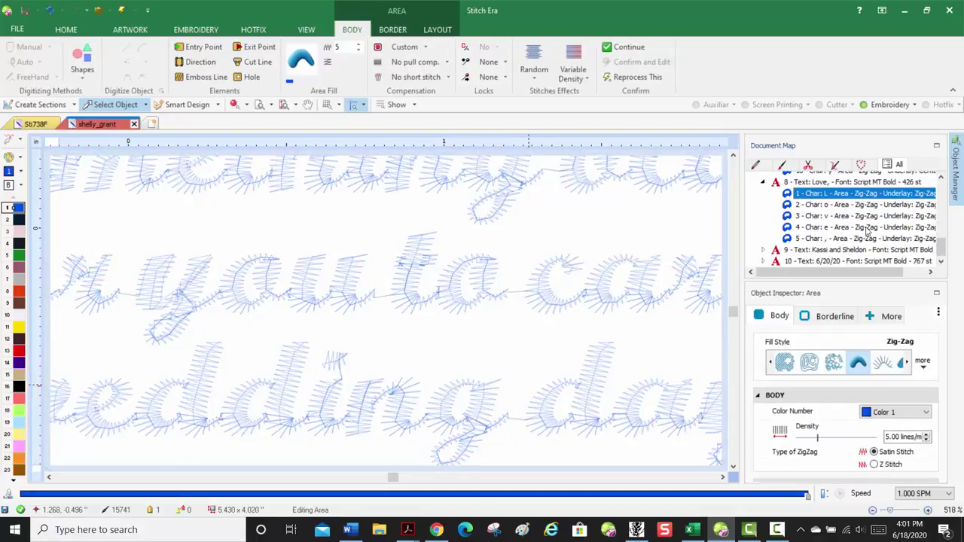
shift+click(831, 240)
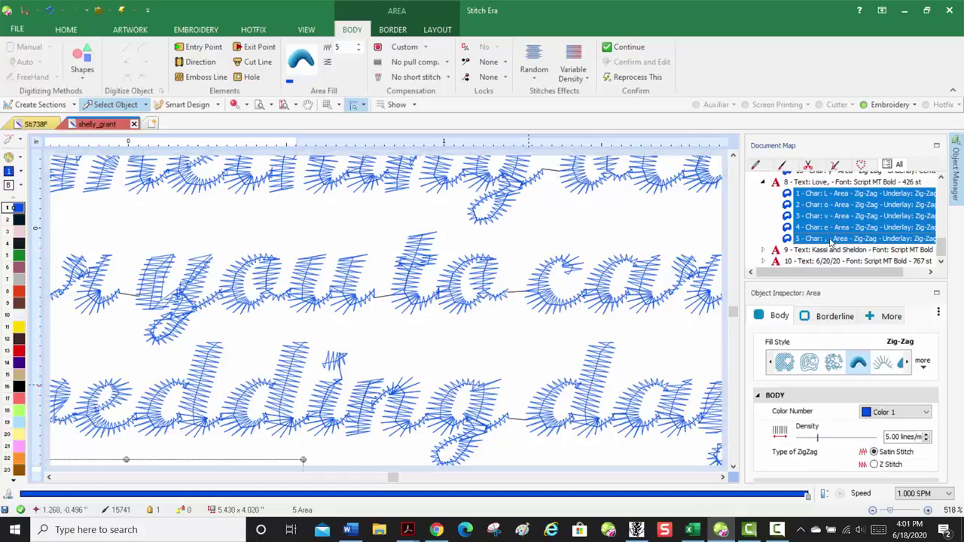
scroll(471, 336, down, 6)
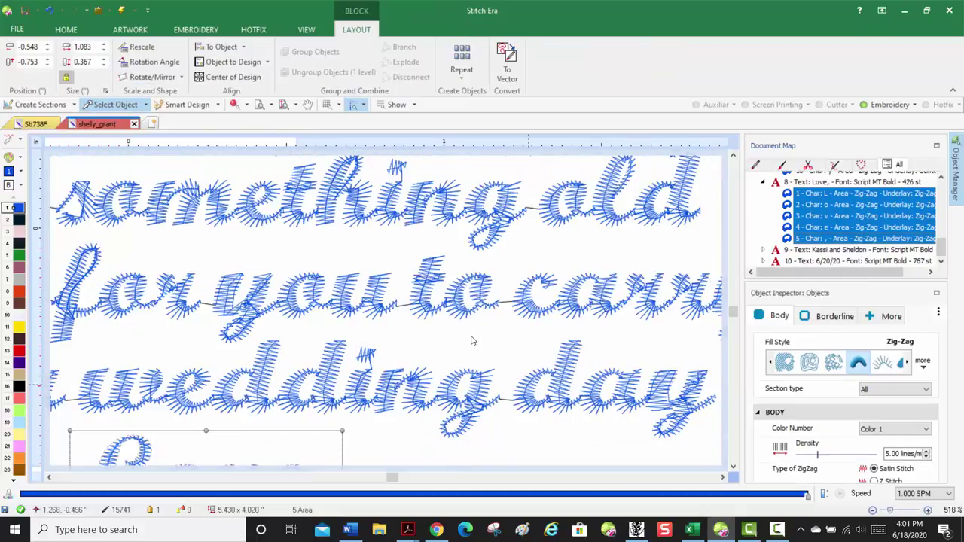
scroll(365, 418, up, 4)
scroll(420, 370, down, 2)
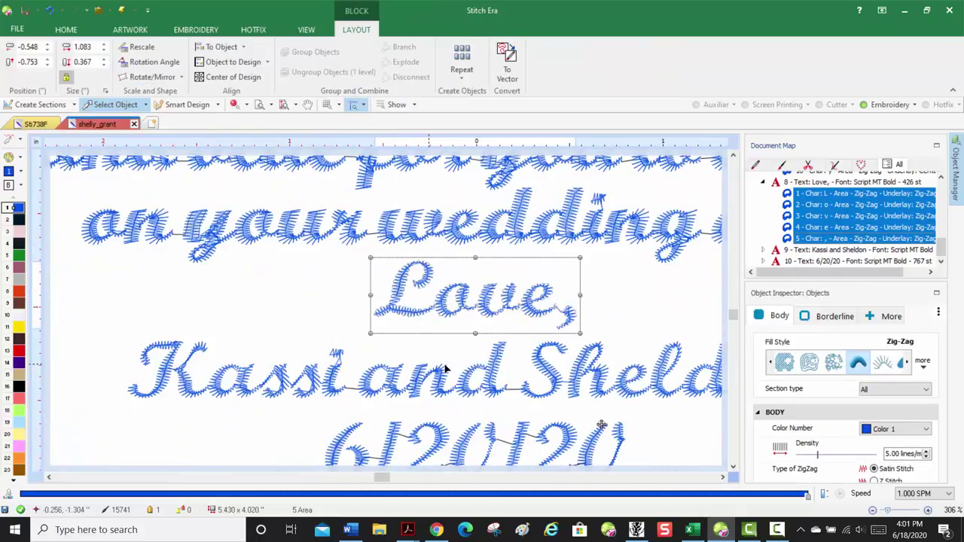
scroll(439, 370, up, 6)
scroll(517, 303, down, 1)
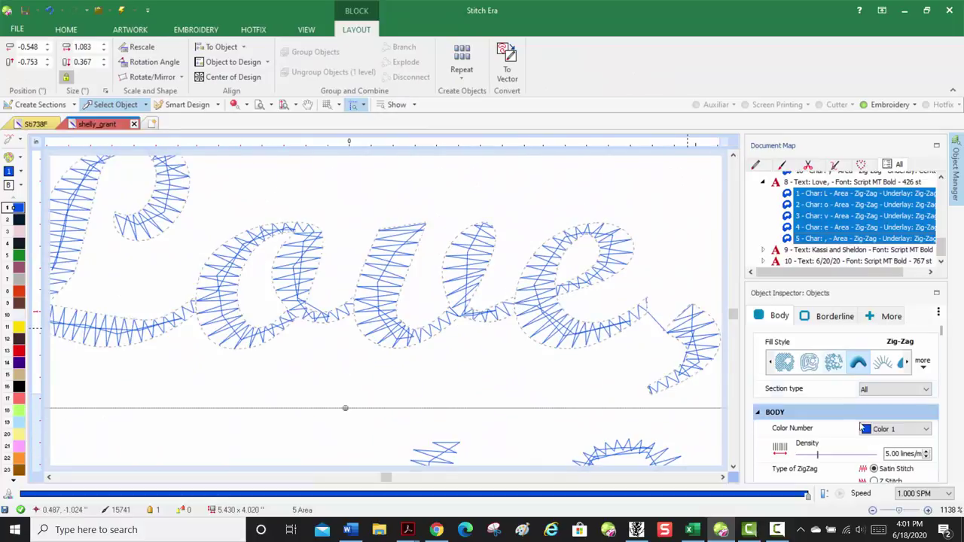
scroll(944, 435, down, 1)
scroll(944, 435, down, 5)
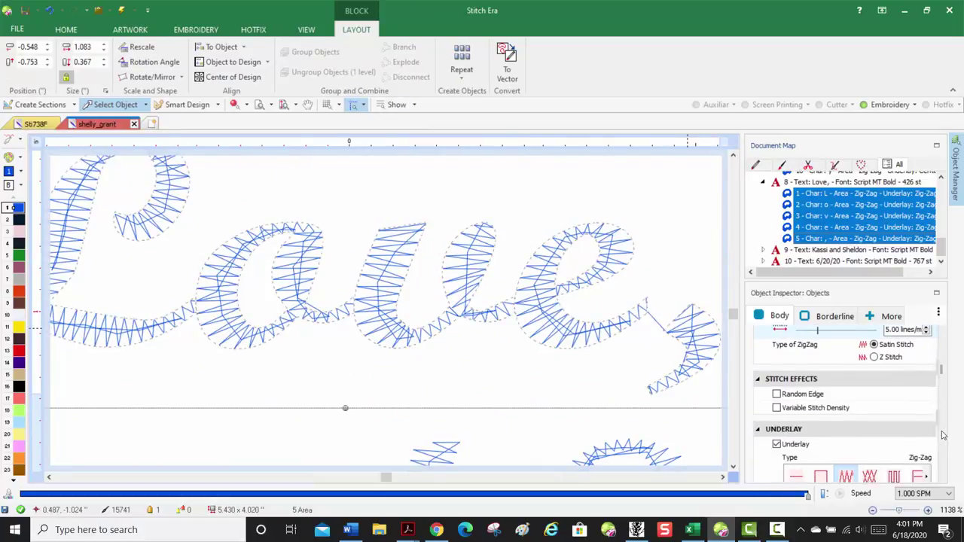
Give the 'Love,' letters a Centered underlay with a 12 pt maximum stitch length.
click(796, 421)
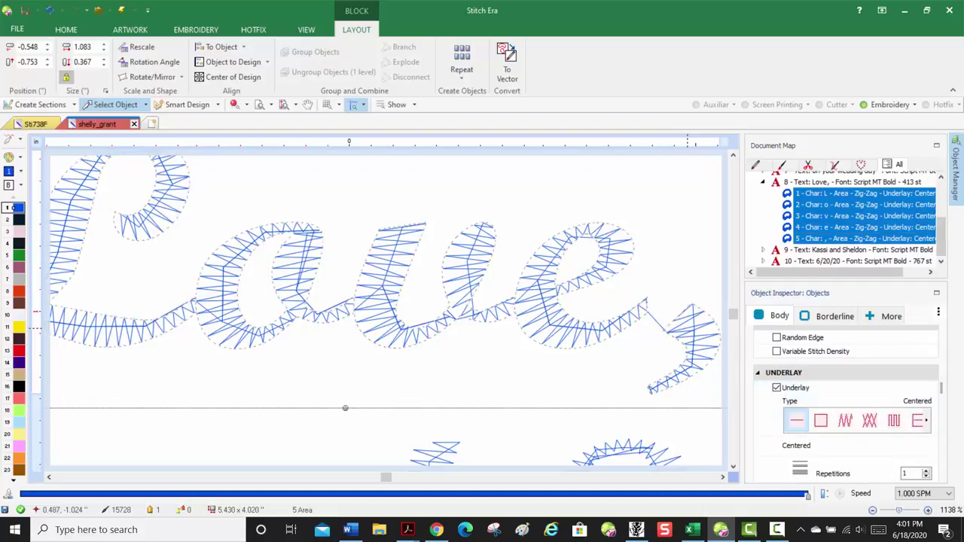
scroll(939, 458, down, 1)
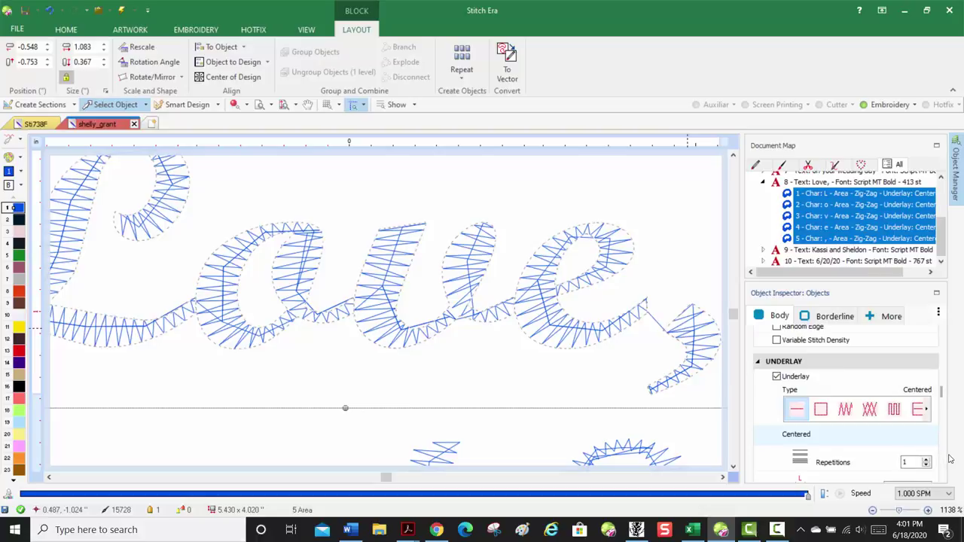
scroll(951, 458, down, 3)
click(917, 454)
text(12)
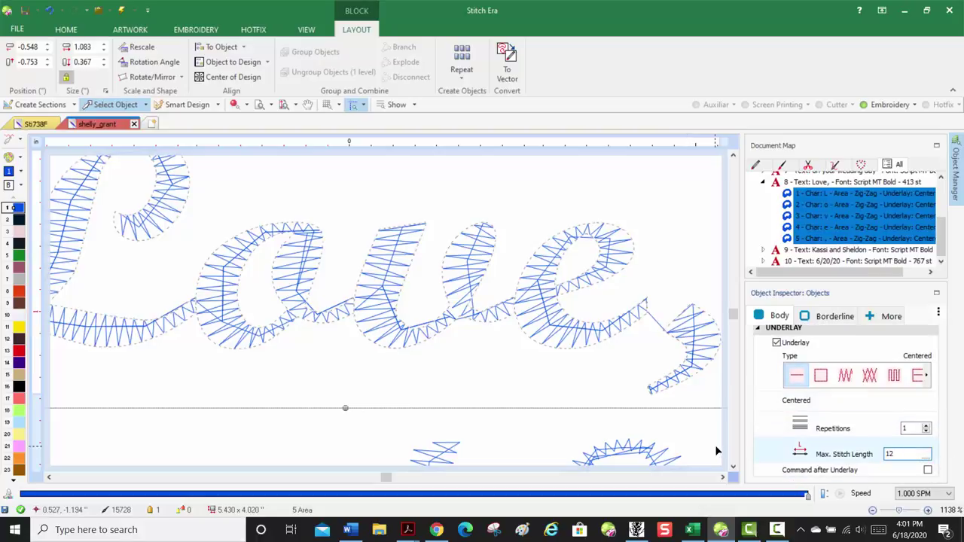
key(Return)
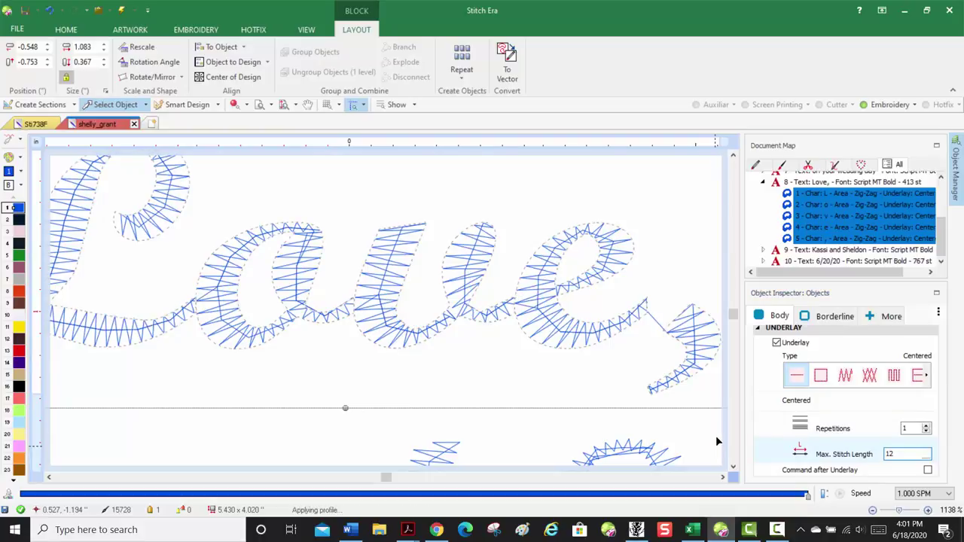
Turn on pull compensation with an 18% proportional amount.
scroll(797, 452, down, 3)
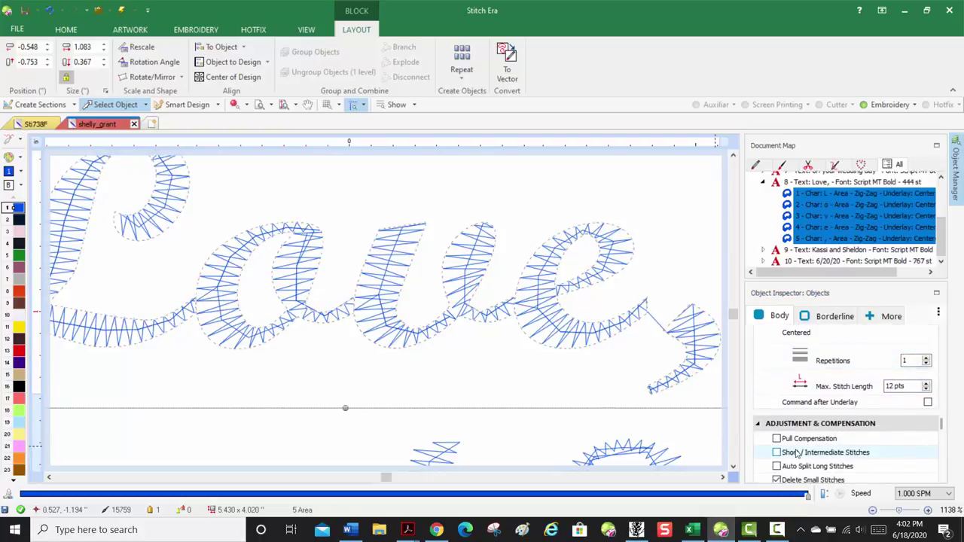
click(777, 439)
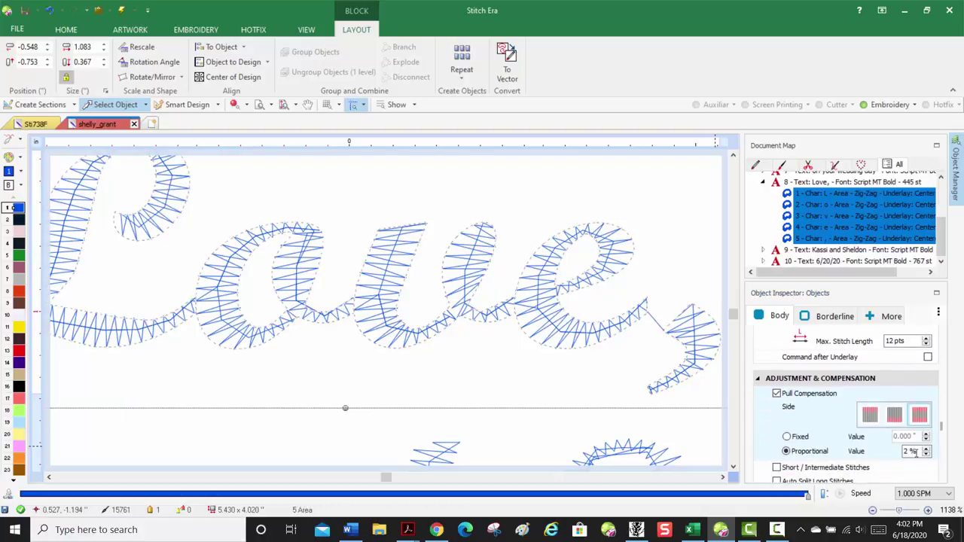
click(927, 448)
text(18)
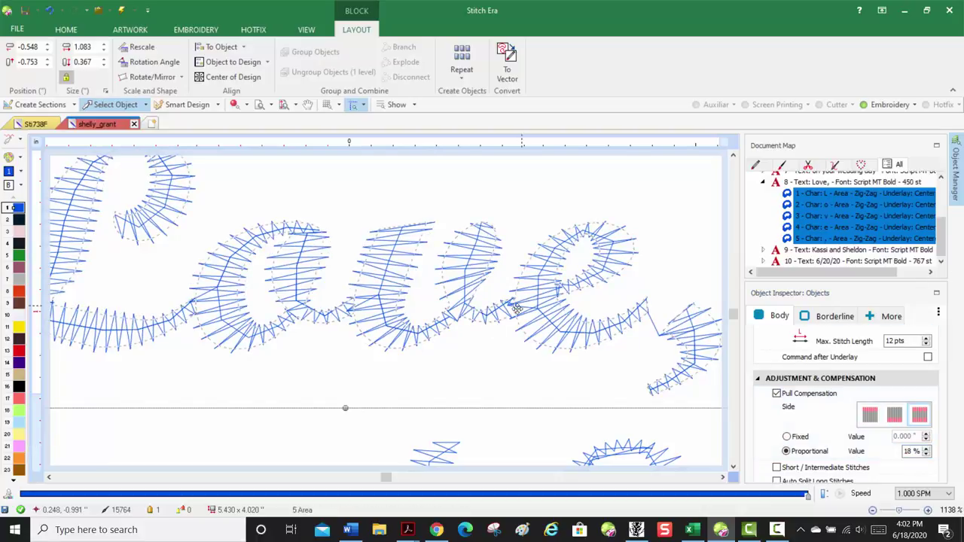
scroll(609, 378, down, 10)
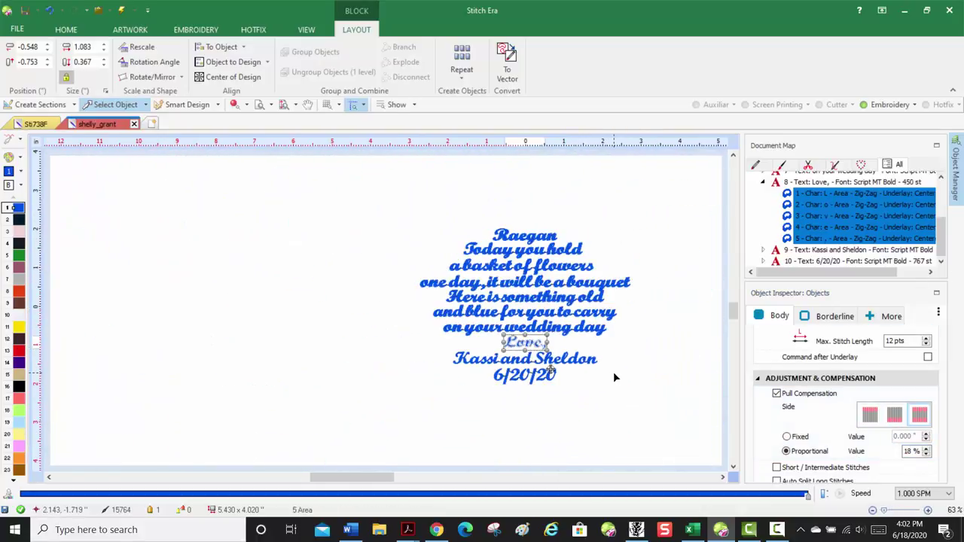
Deselect 'Love,' and select every letter area of the first name on the names line.
click(612, 371)
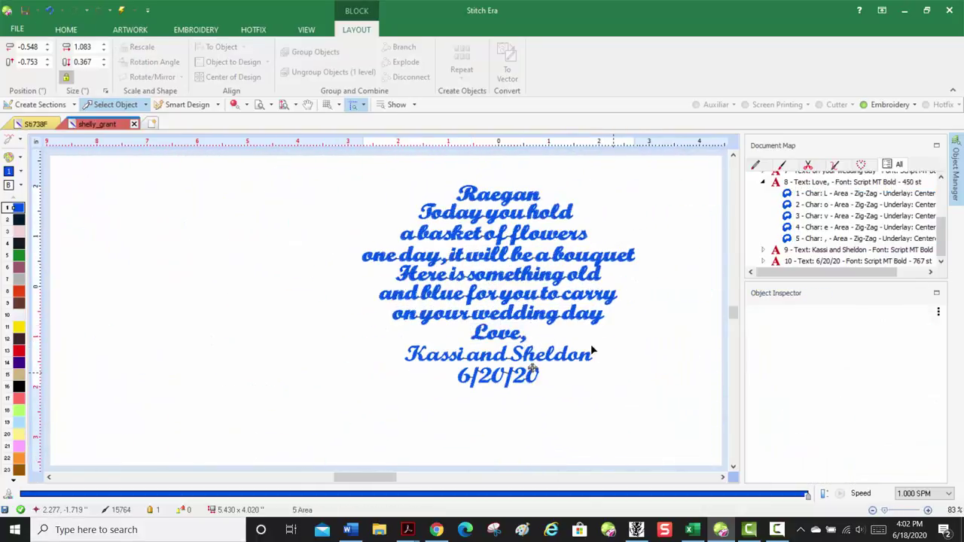
click(763, 251)
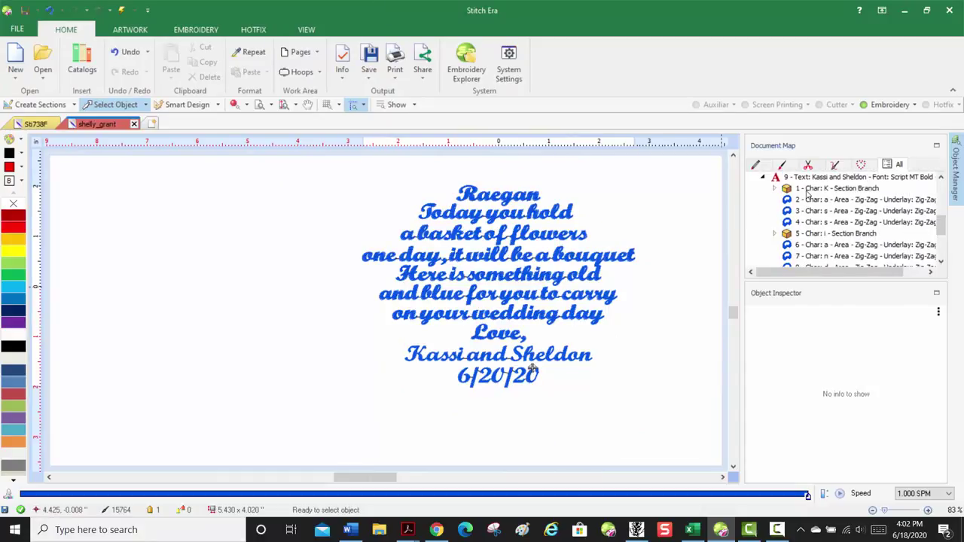
click(773, 189)
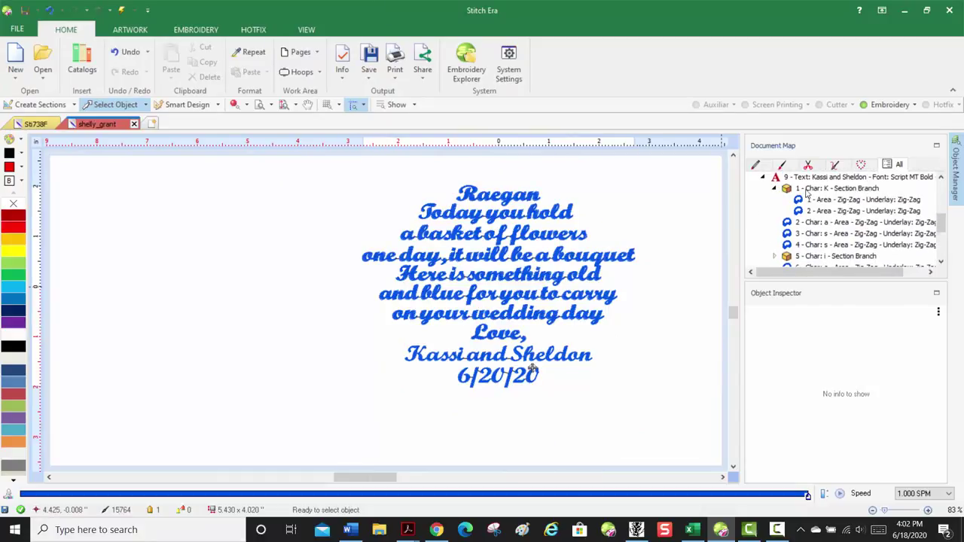
click(819, 200)
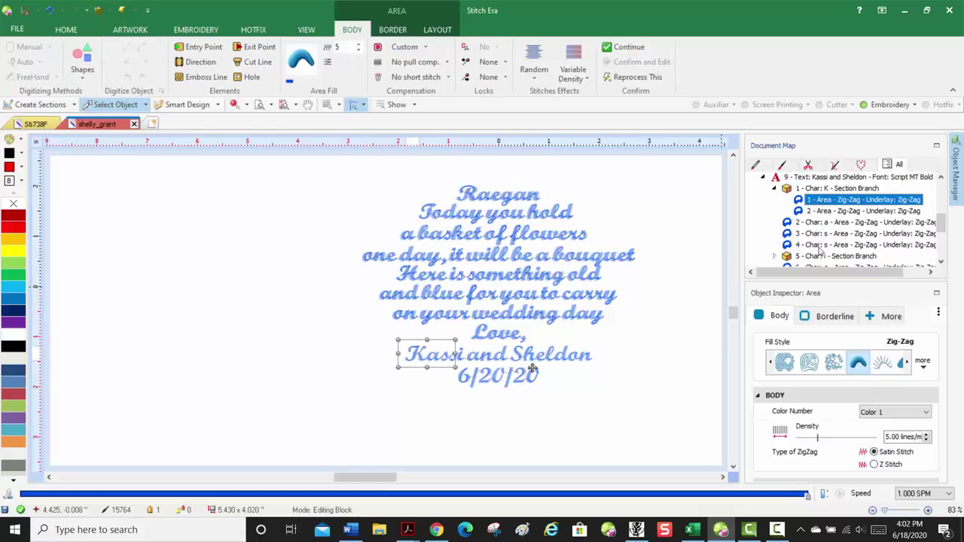
shift+click(819, 246)
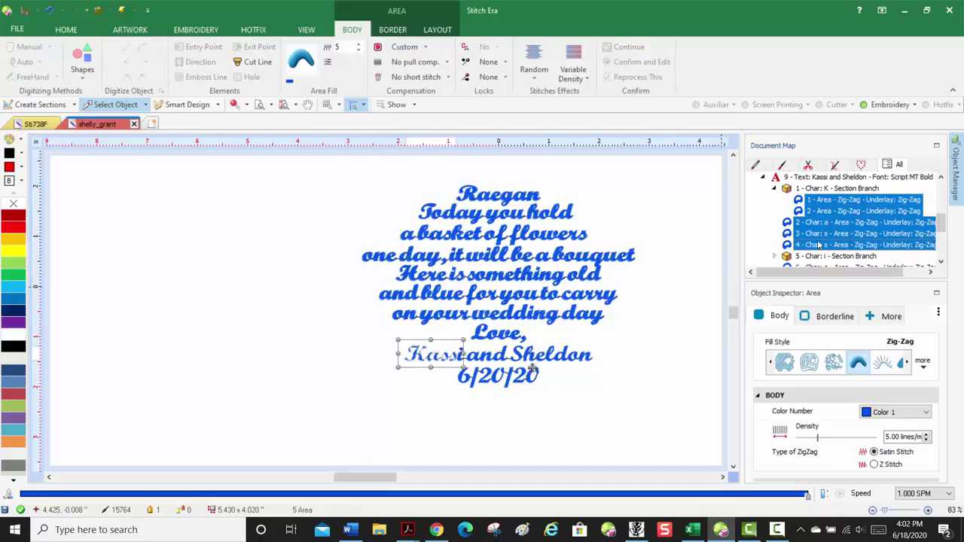
click(774, 257)
shift+click(811, 251)
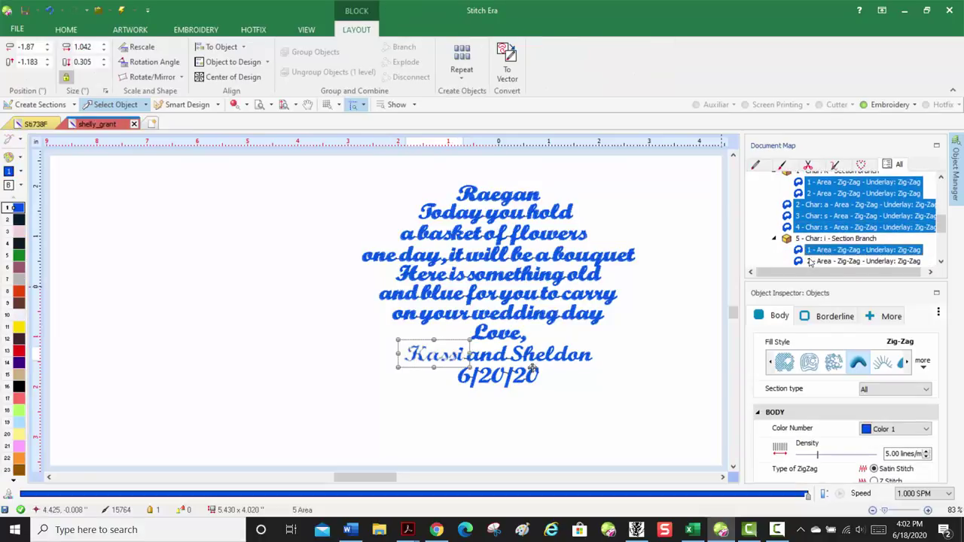
shift+click(811, 260)
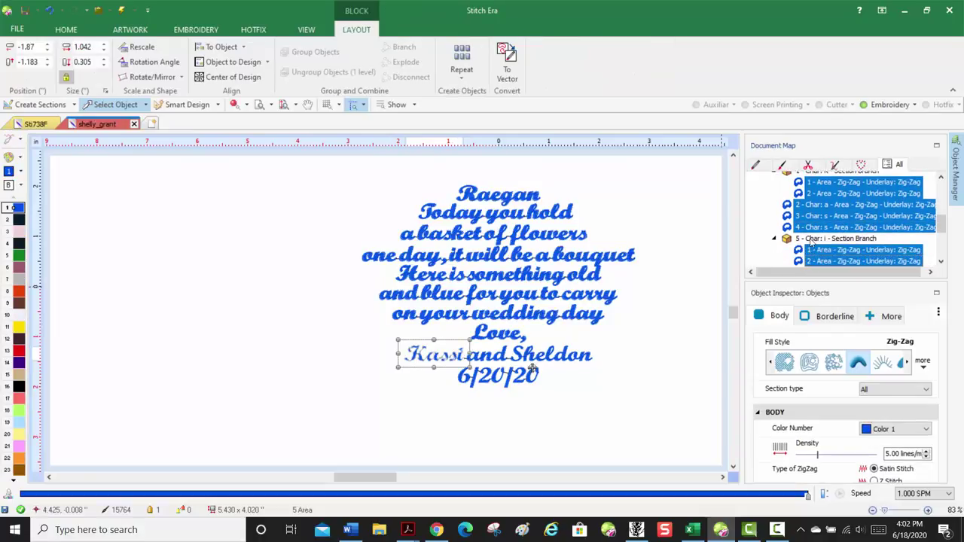
Add the letters of 'and' and of the second name to the selection.
scroll(811, 241, down, 3)
scroll(807, 235, up, 2)
scroll(804, 230, down, 1)
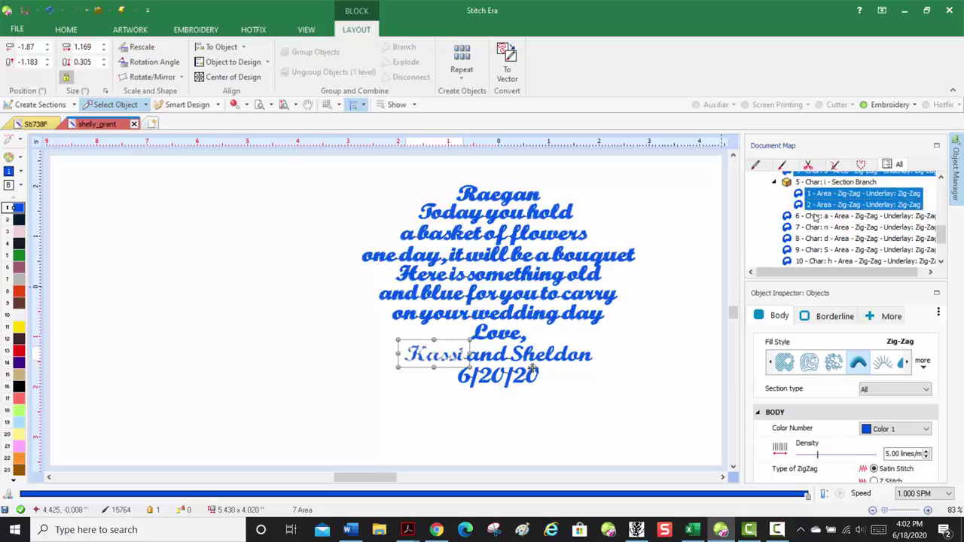
shift+click(819, 217)
shift+click(819, 227)
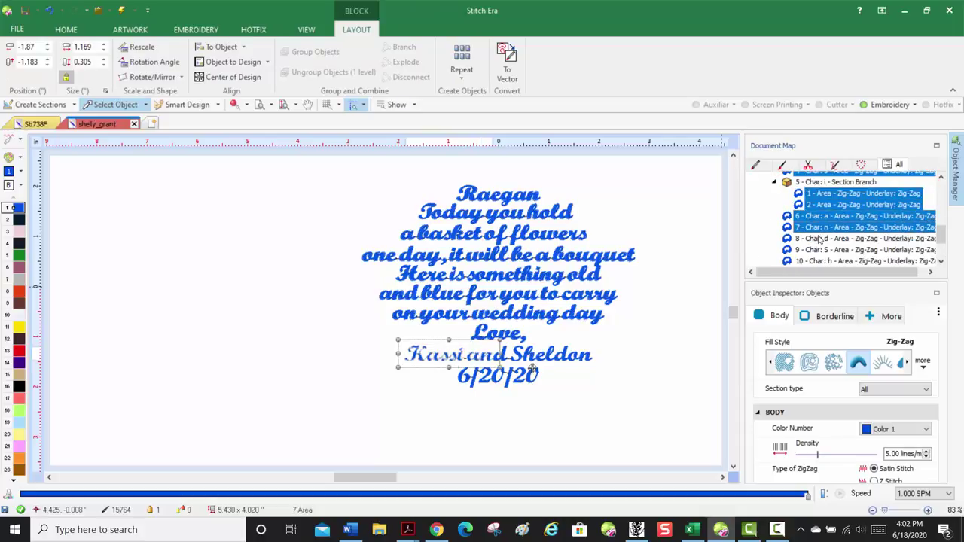
shift+click(818, 238)
ctrl+click(818, 242)
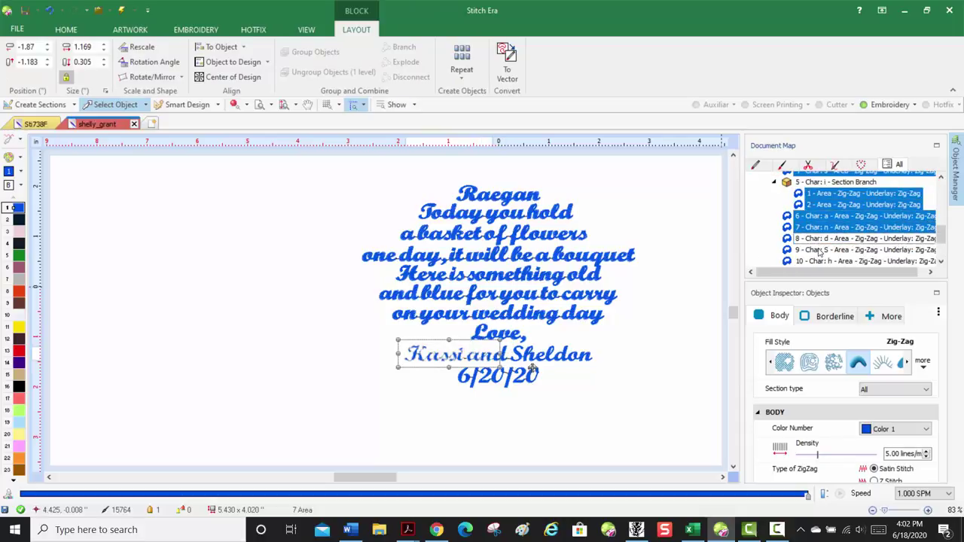
shift+click(819, 250)
shift+click(821, 261)
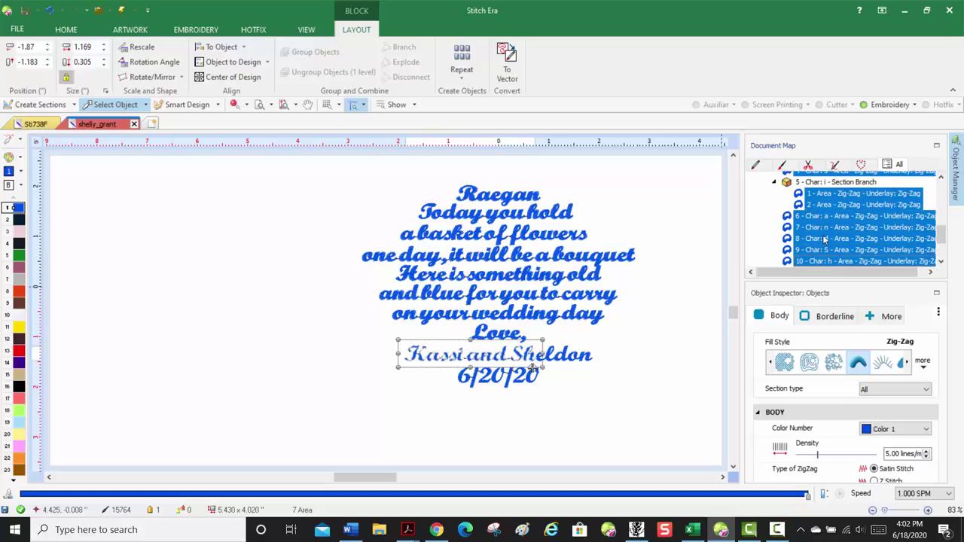
scroll(934, 239, down, 2)
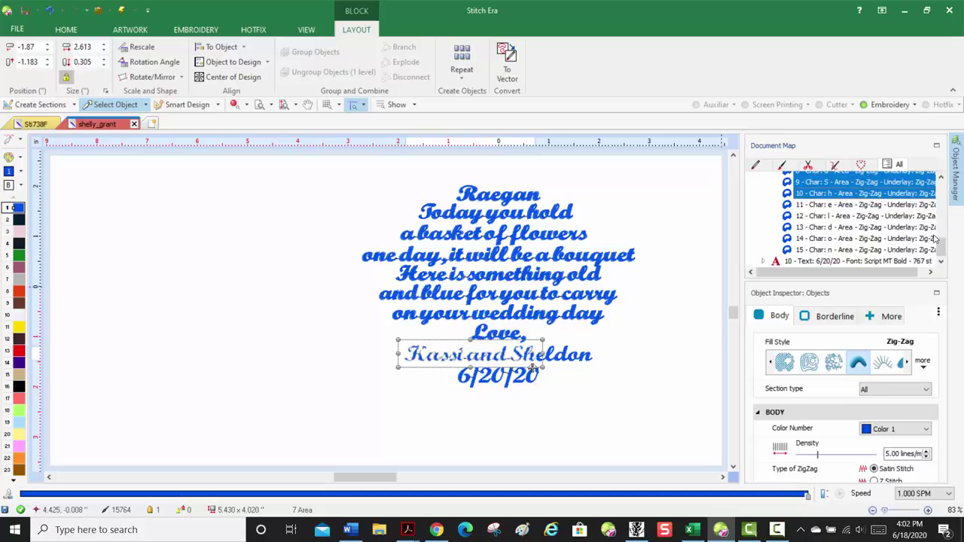
shift+click(855, 205)
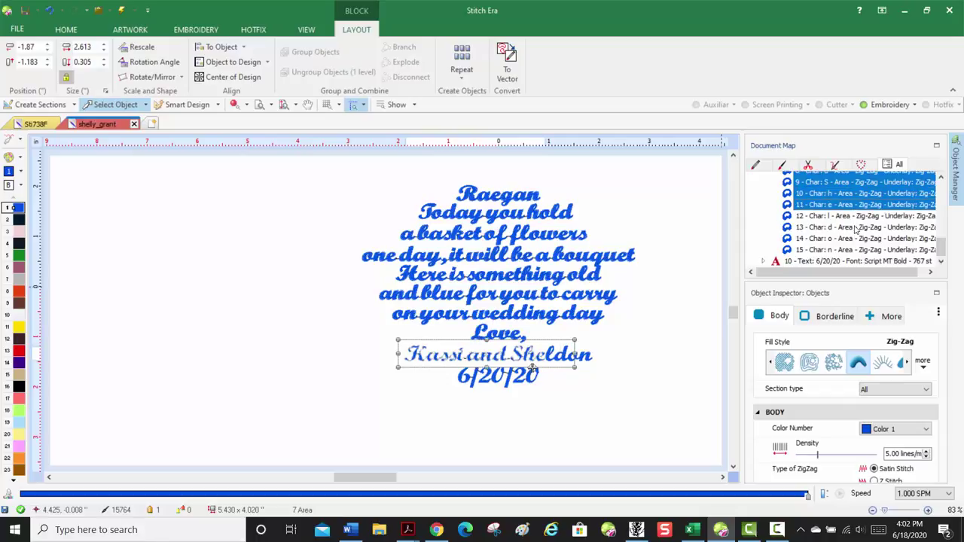
shift+click(856, 227)
shift+click(855, 239)
shift+click(858, 250)
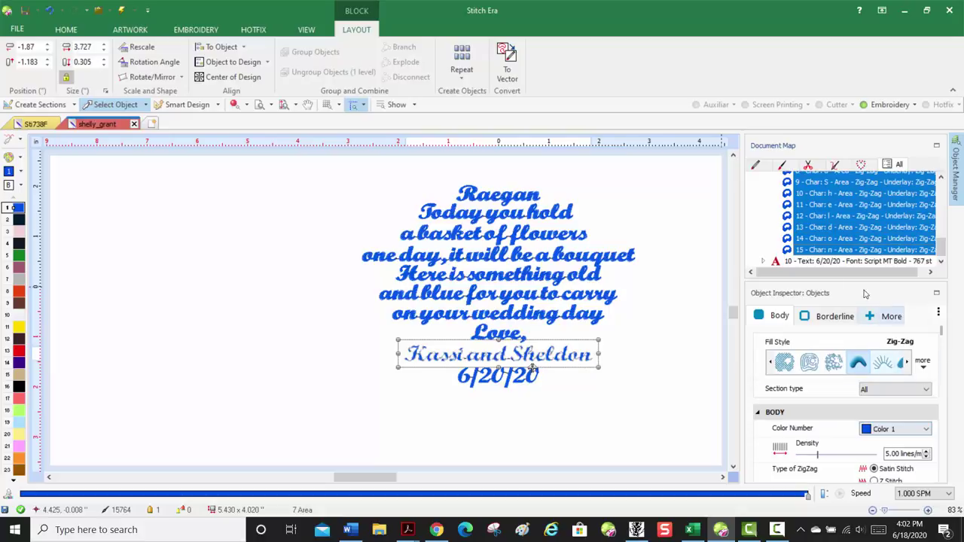
Select all the character objects of the 6/20/20 date line.
click(763, 261)
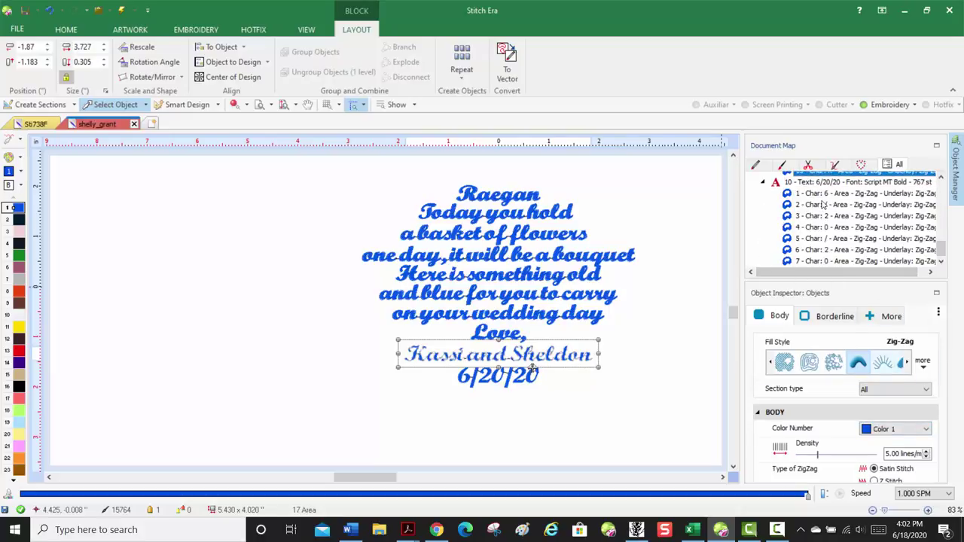
ctrl+click(824, 194)
ctrl+click(824, 204)
ctrl+click(824, 216)
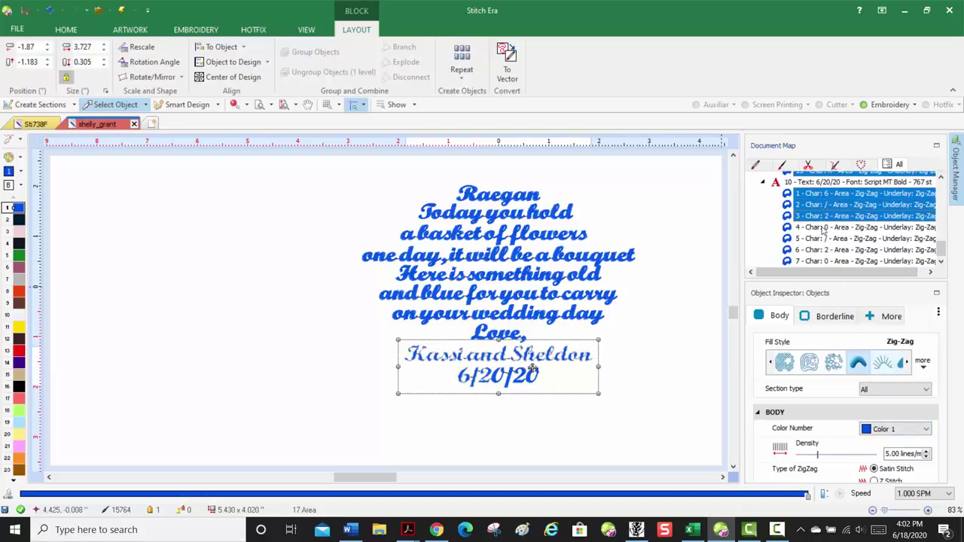
shift+click(823, 238)
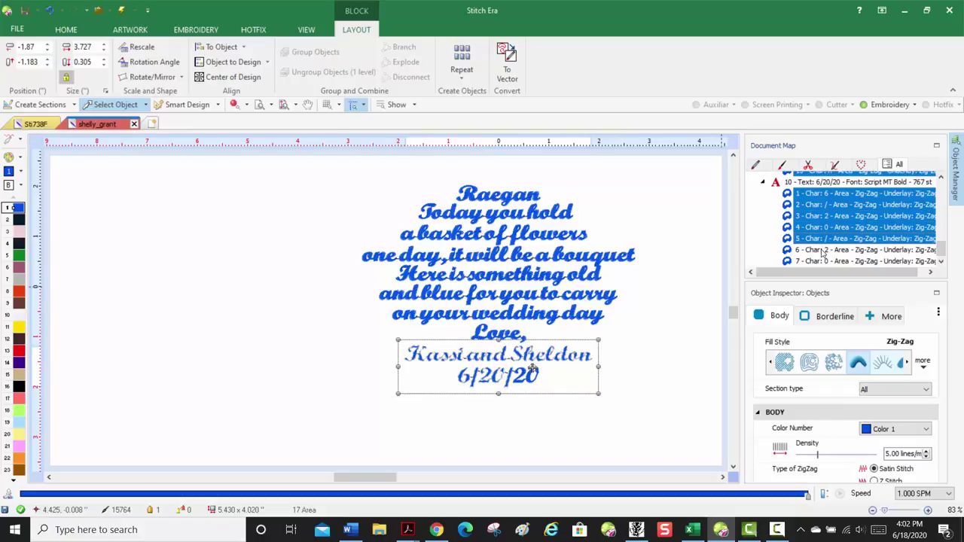
shift+click(822, 262)
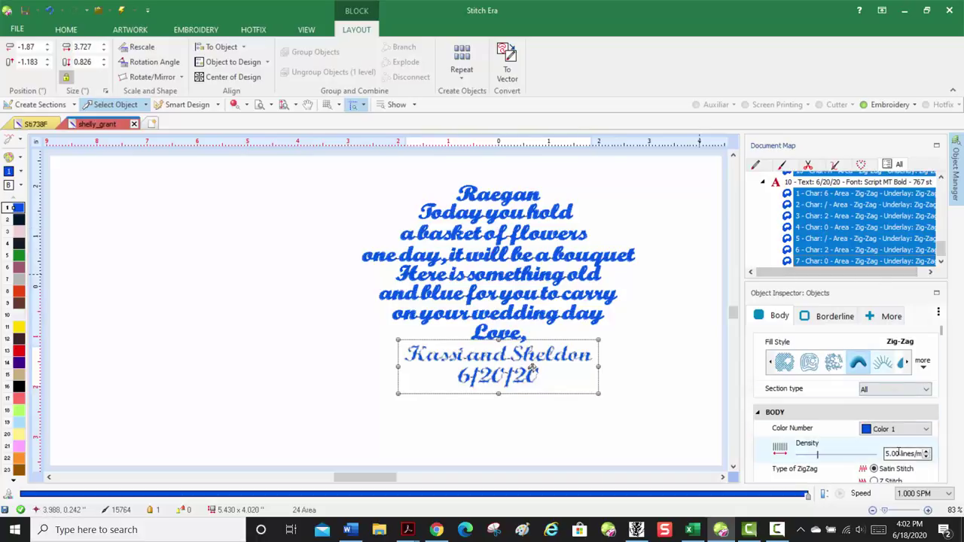
Give the selected letters a Centered underlay with a 12 pt maximum stitch length.
scroll(829, 422, down, 5)
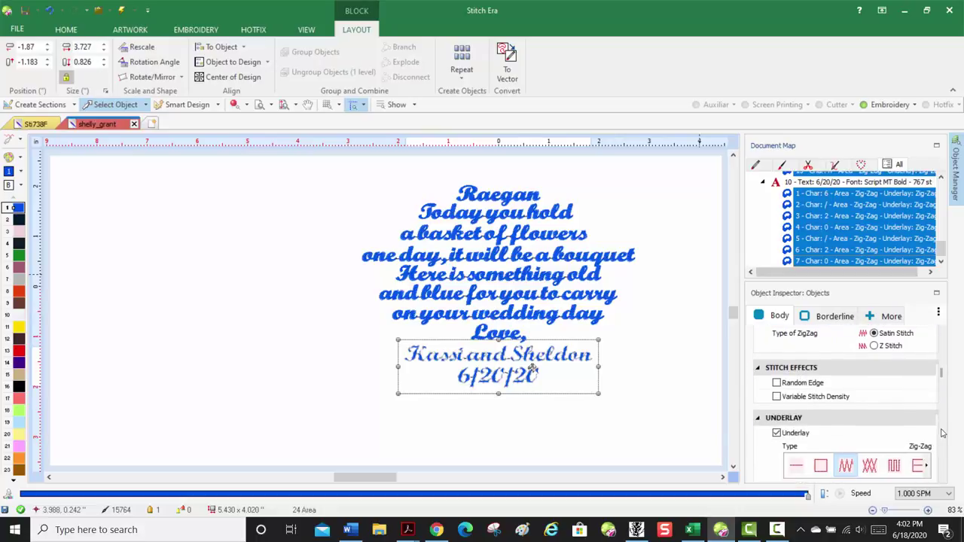
click(799, 398)
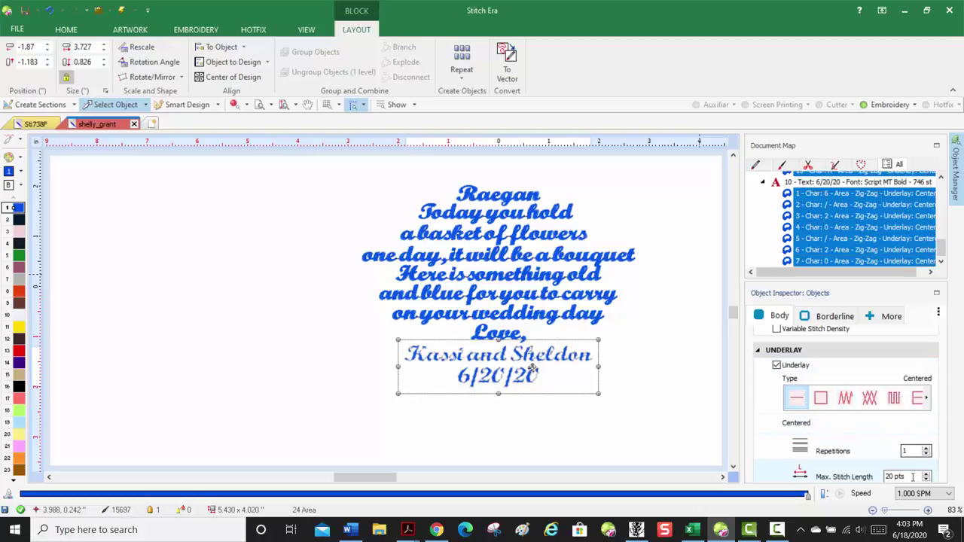
text(12)
key(Return)
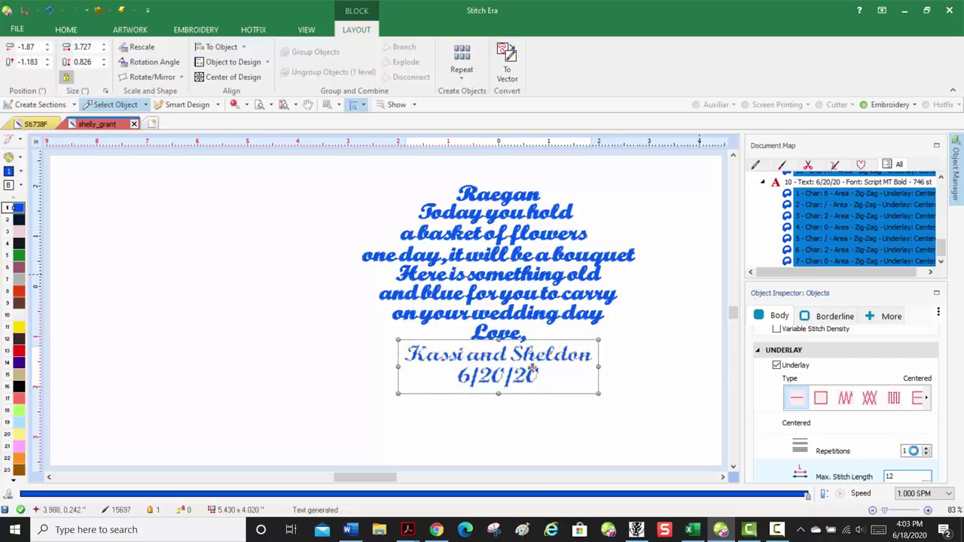
Set the proportional pull compensation to 18%.
scroll(946, 464, down, 3)
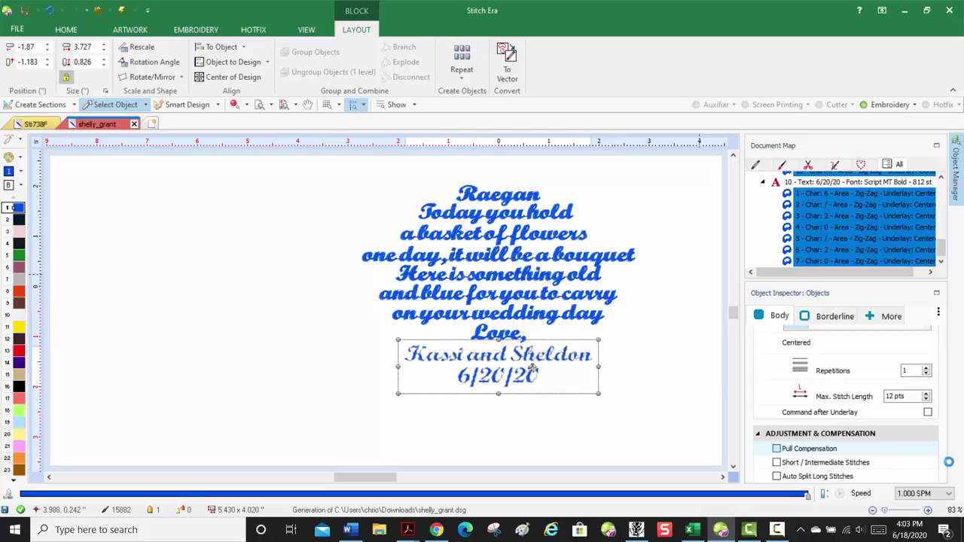
scroll(944, 467, down, 3)
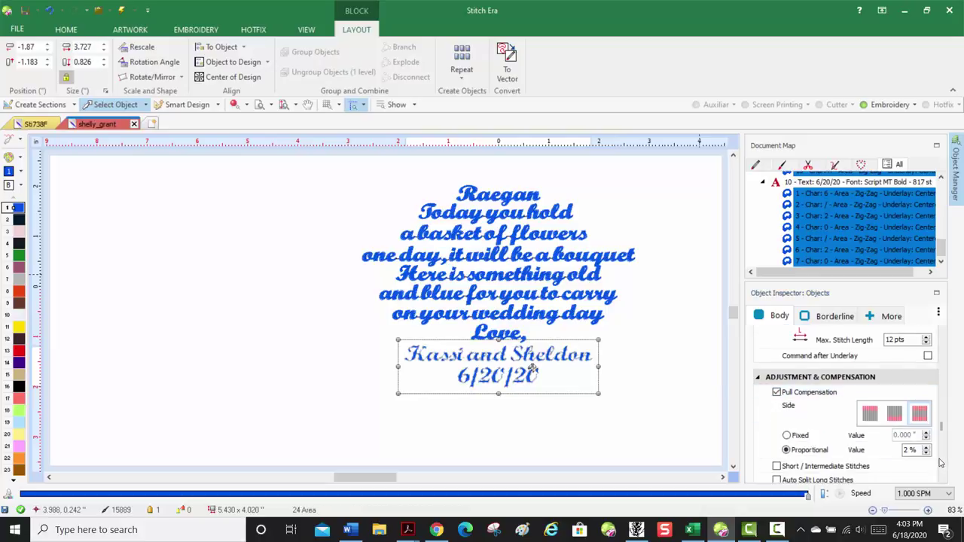
click(917, 449)
text(18)
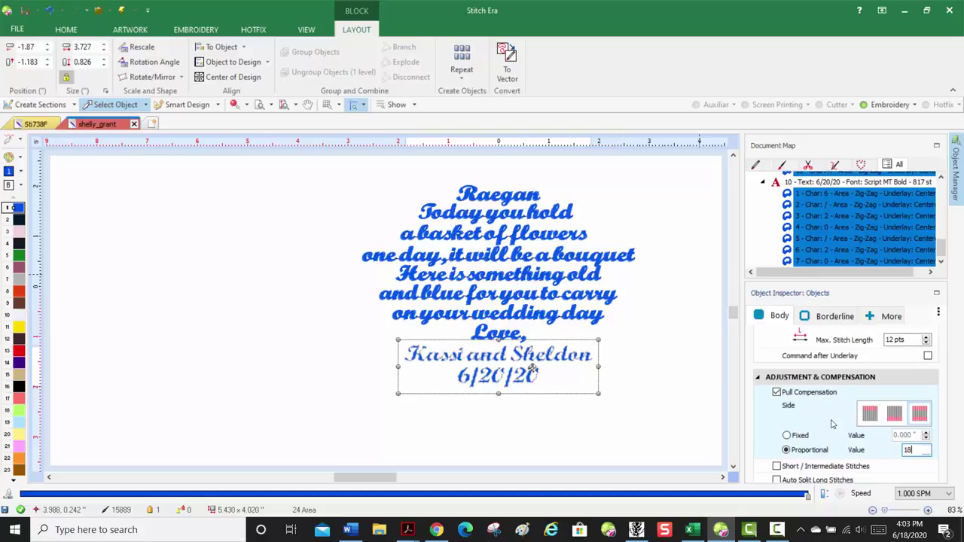
key(Return)
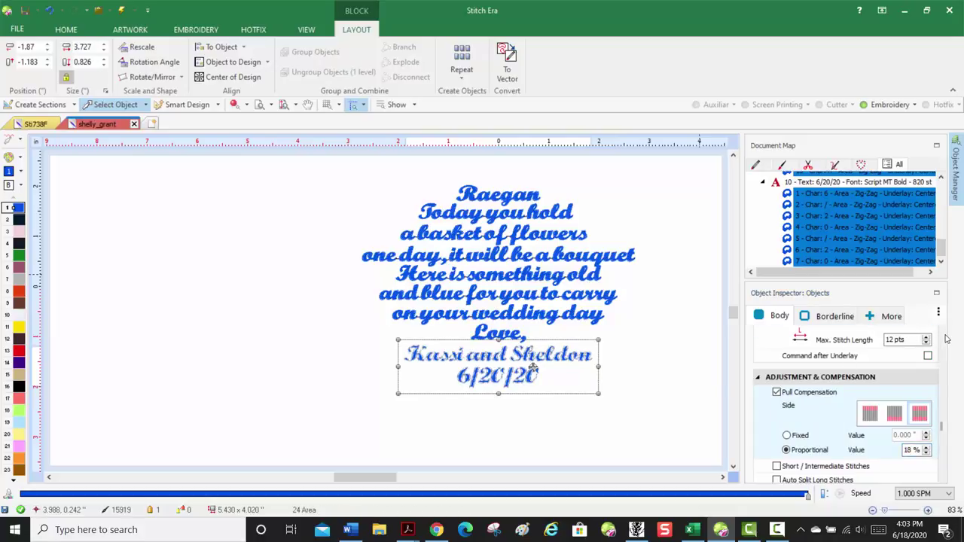
scroll(947, 340, up, 2)
scroll(947, 340, up, 8)
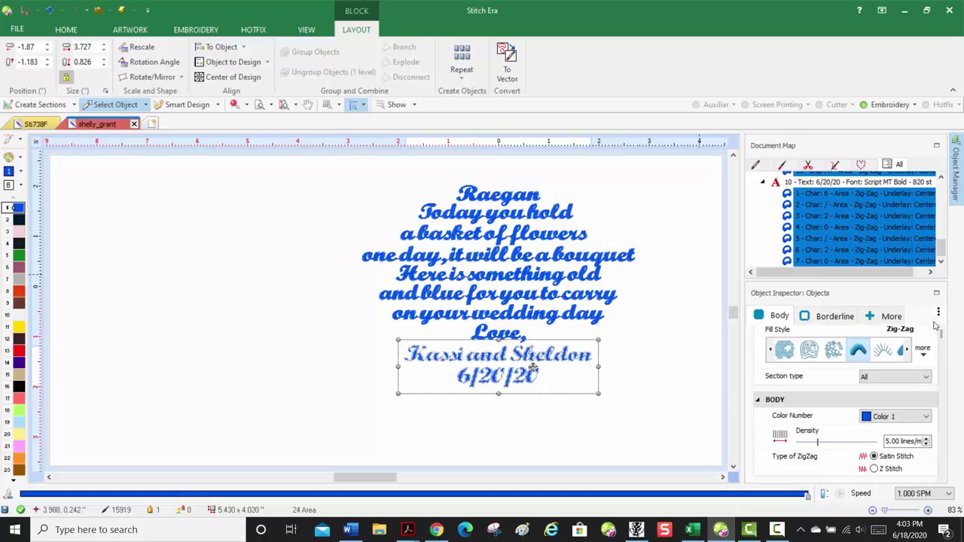
Select every letter area of the single-name line in the Document Map.
scroll(891, 211, up, 3)
scroll(888, 209, up, 3)
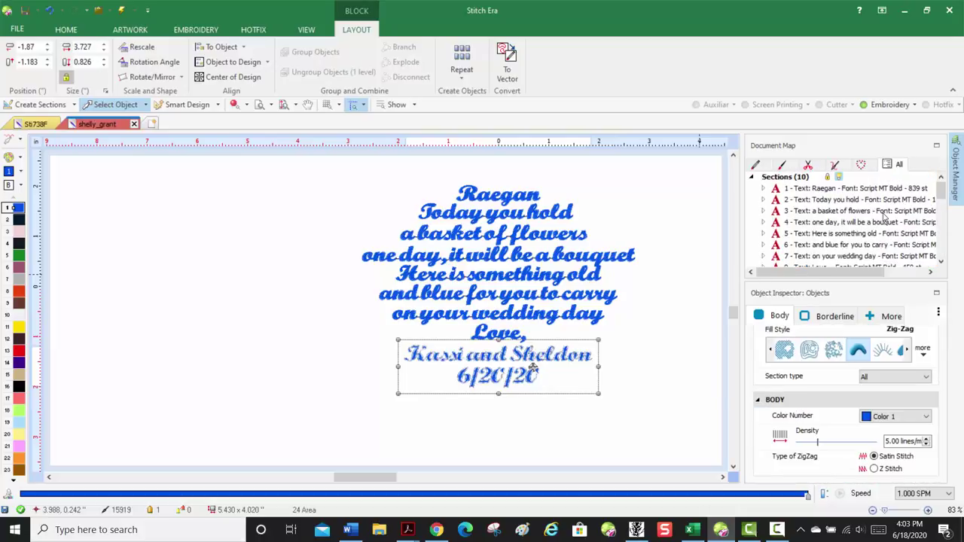
click(763, 188)
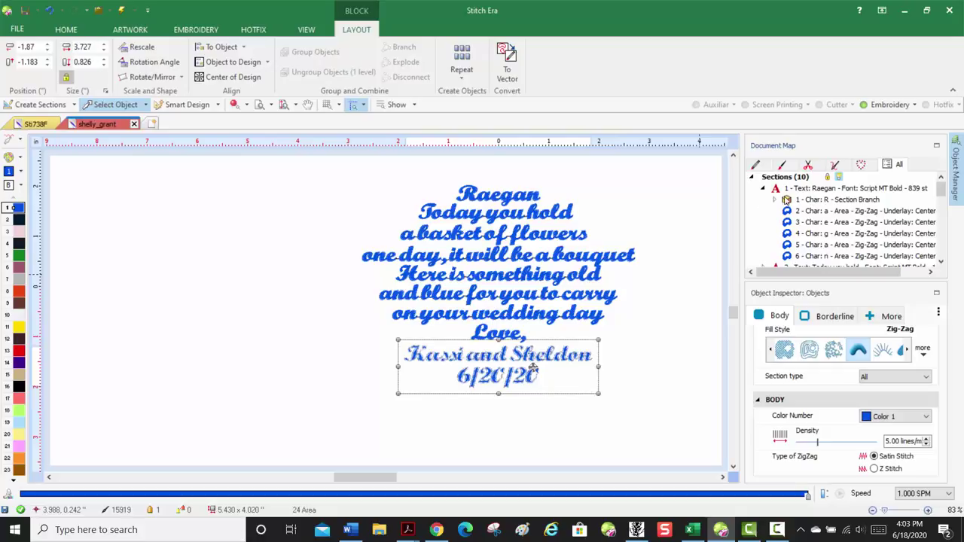
click(775, 199)
click(810, 212)
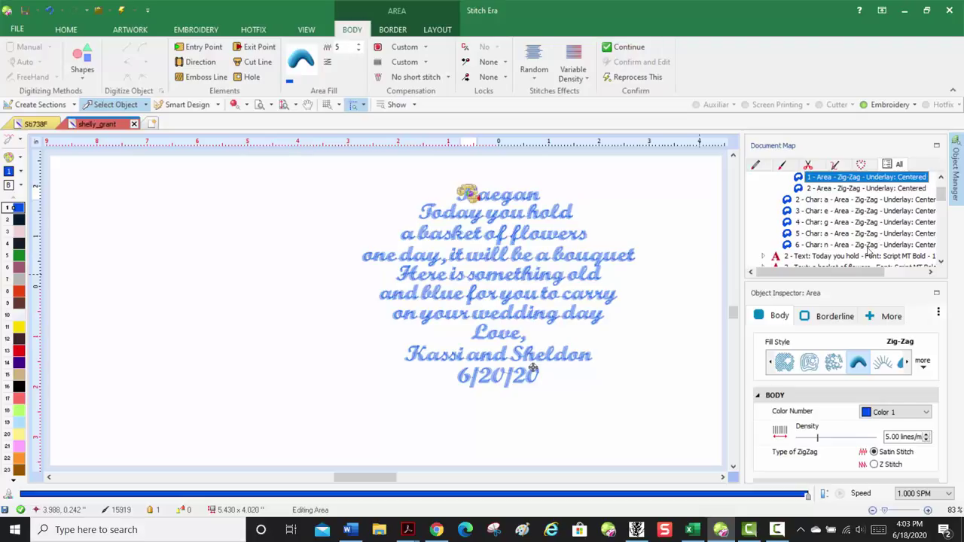
shift+click(868, 245)
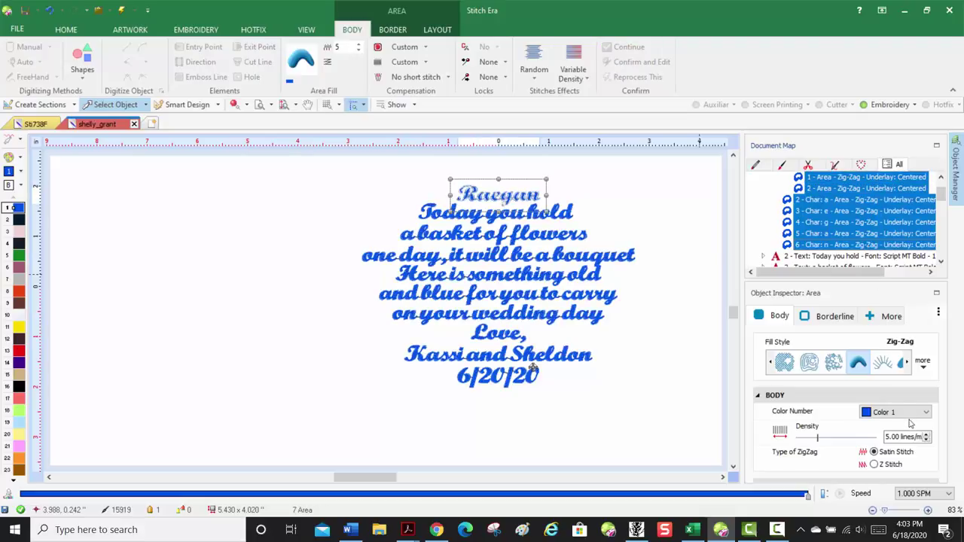
scroll(942, 436, down, 2)
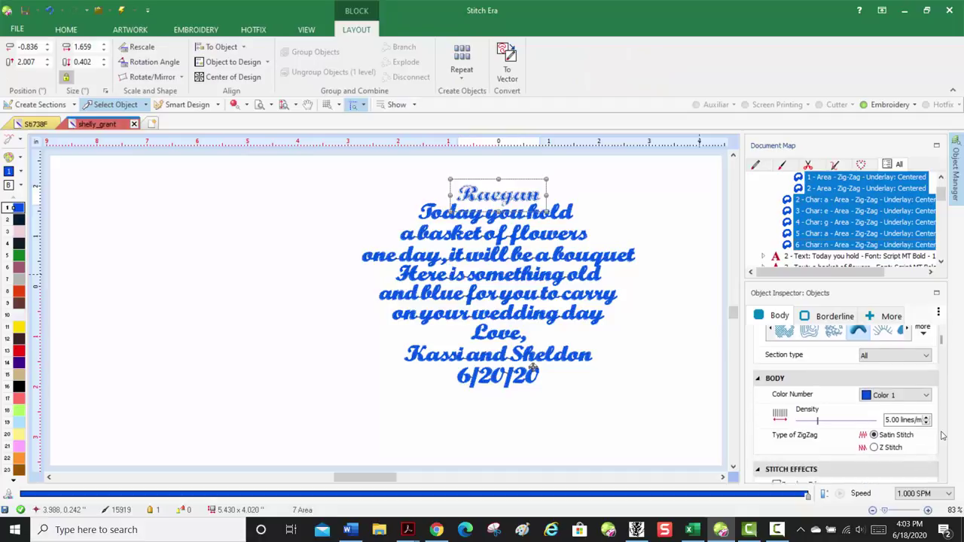
scroll(940, 435, down, 5)
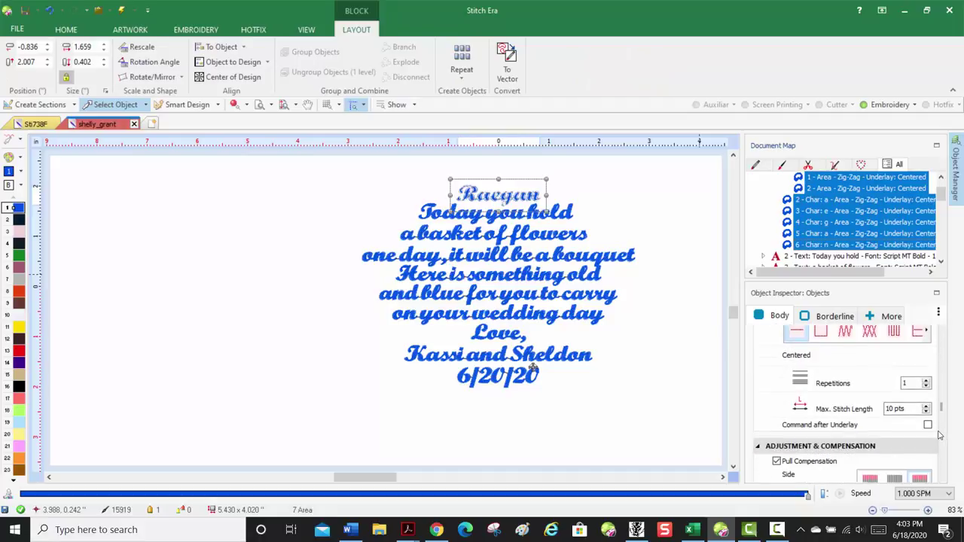
Set its underlay maximum stitch length to 12 and proportional pull compensation to 18%.
click(903, 408)
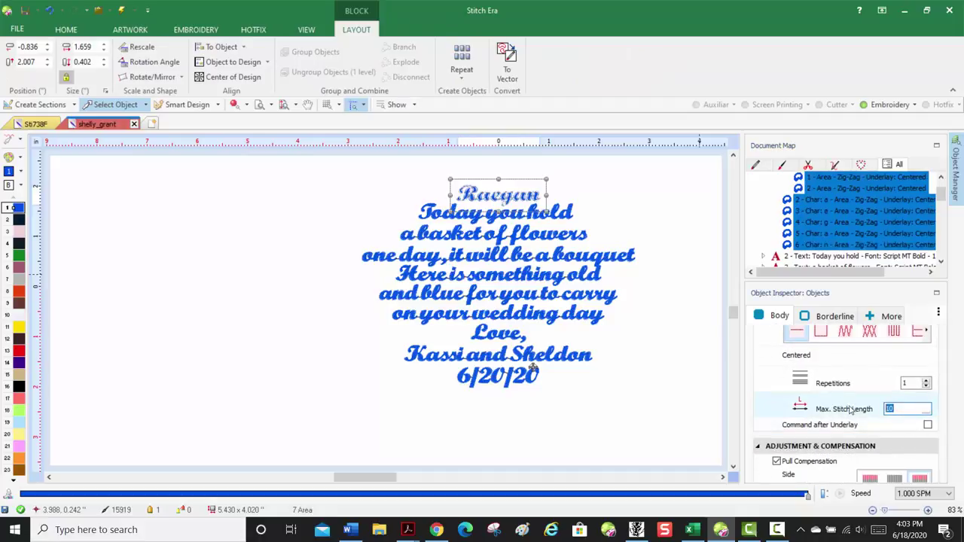
text(12 pts)
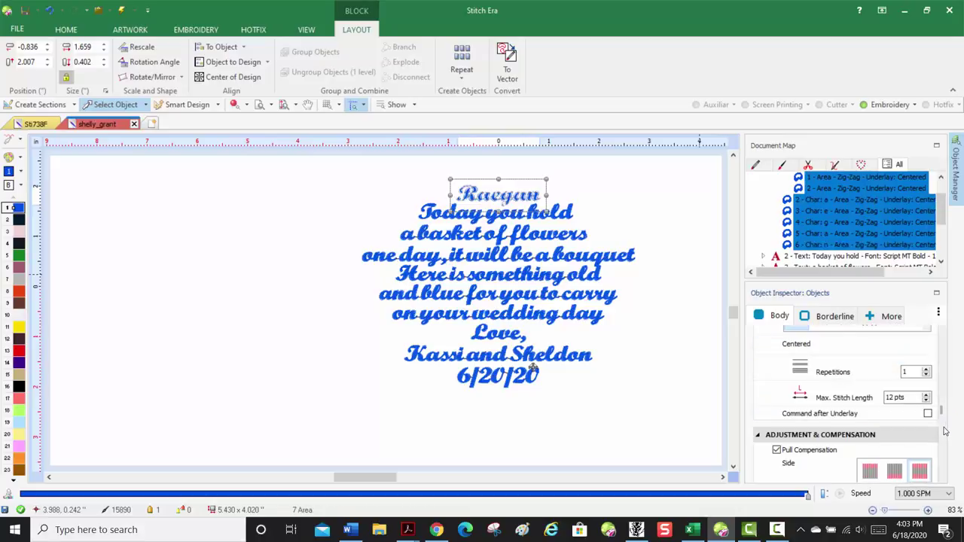
scroll(934, 422, down, 4)
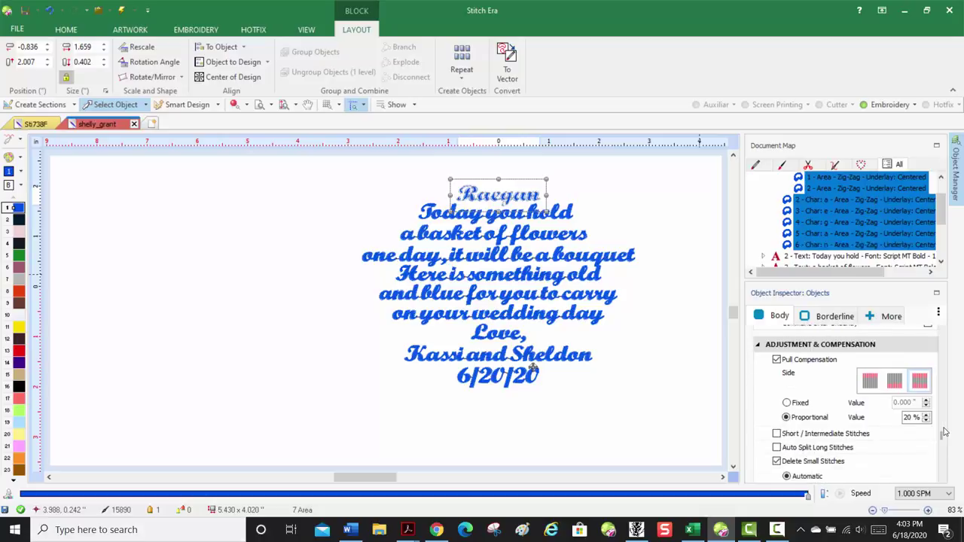
double_click(907, 372)
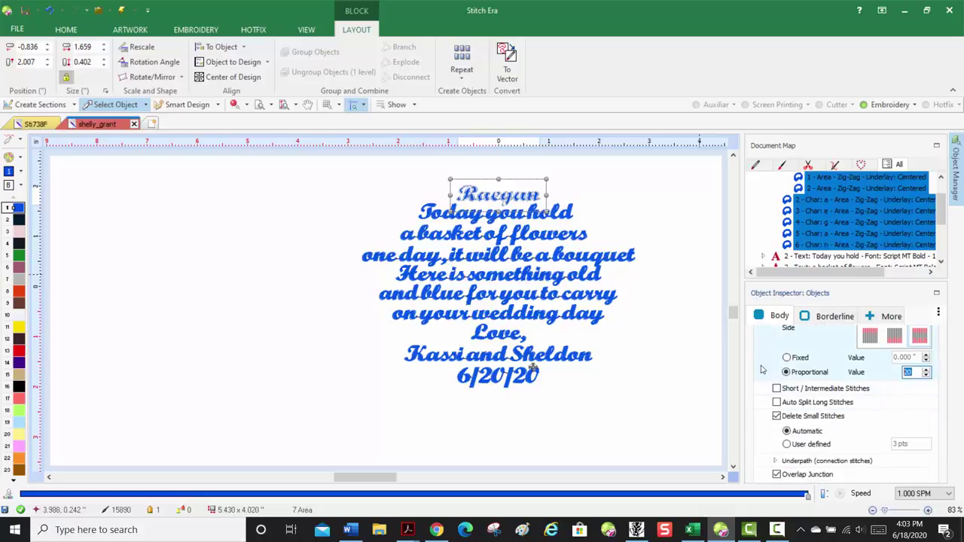
text(18)
Set the design's Start Point At First Section and End Point On Start Point.
click(301, 244)
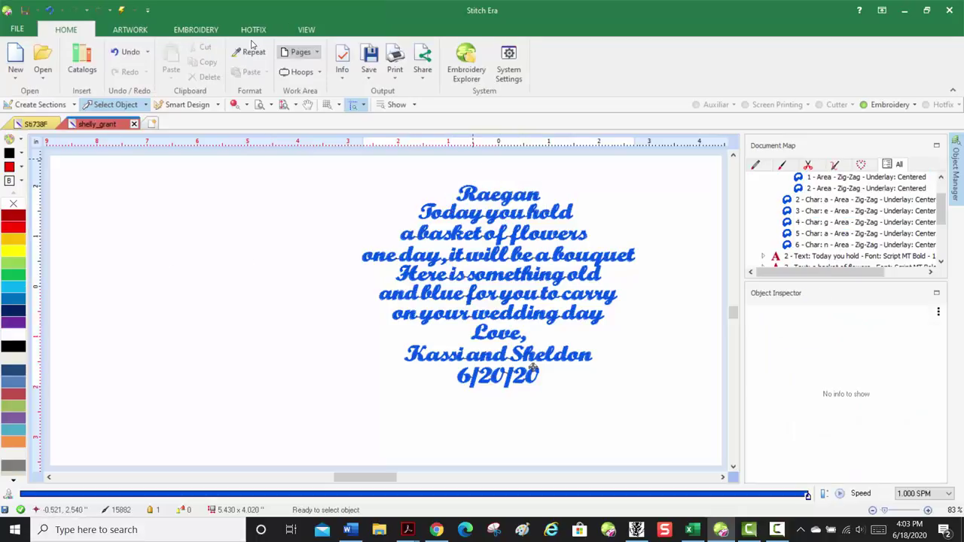
click(201, 32)
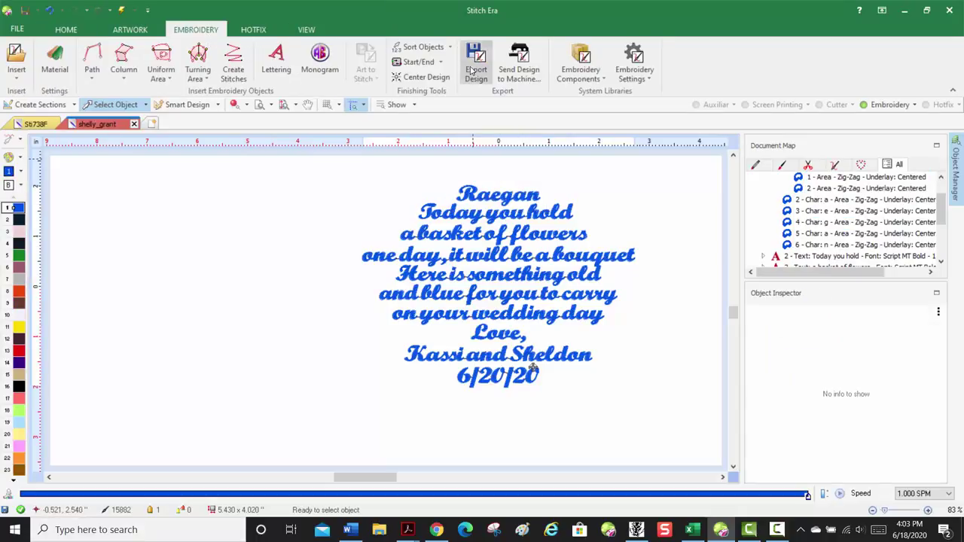
click(416, 64)
mouse_move(431, 78)
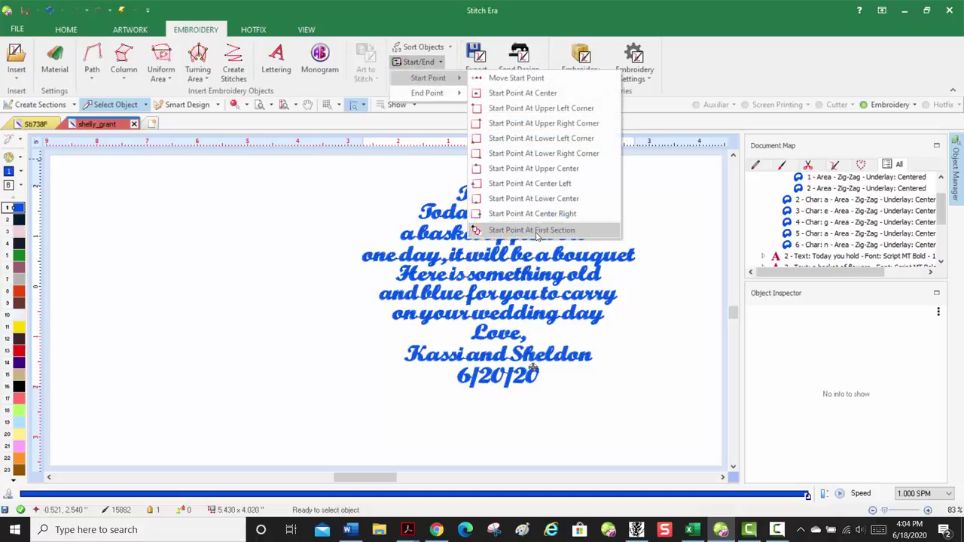
click(536, 230)
click(416, 62)
mouse_move(456, 92)
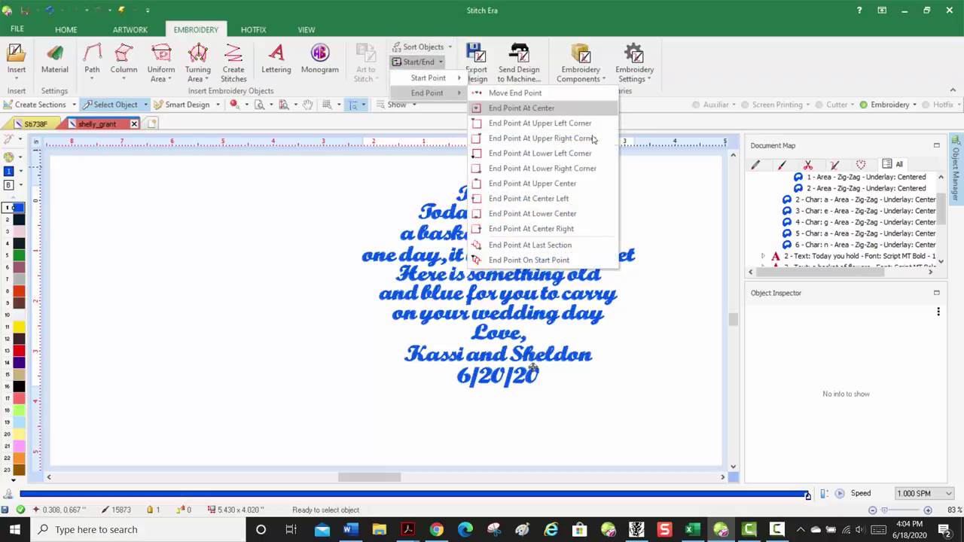
click(568, 259)
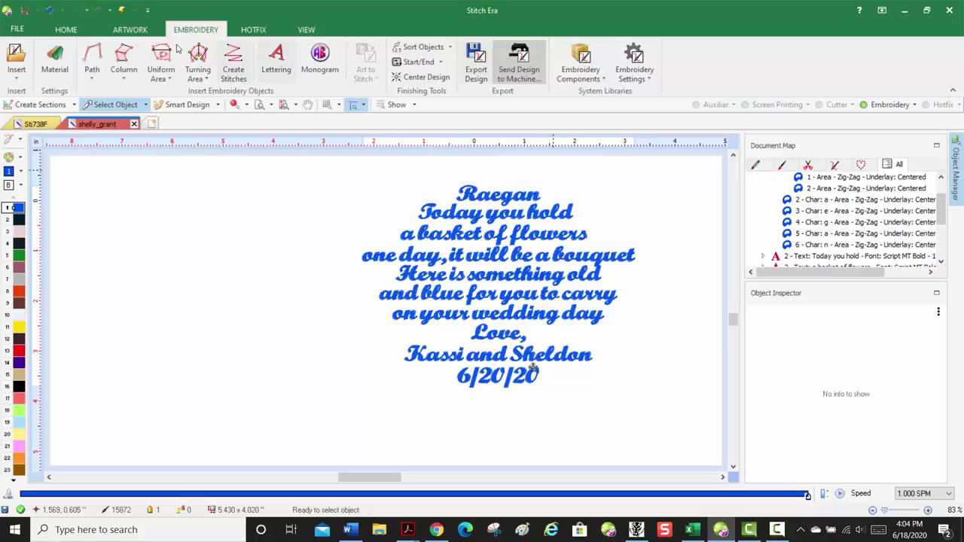
click(17, 28)
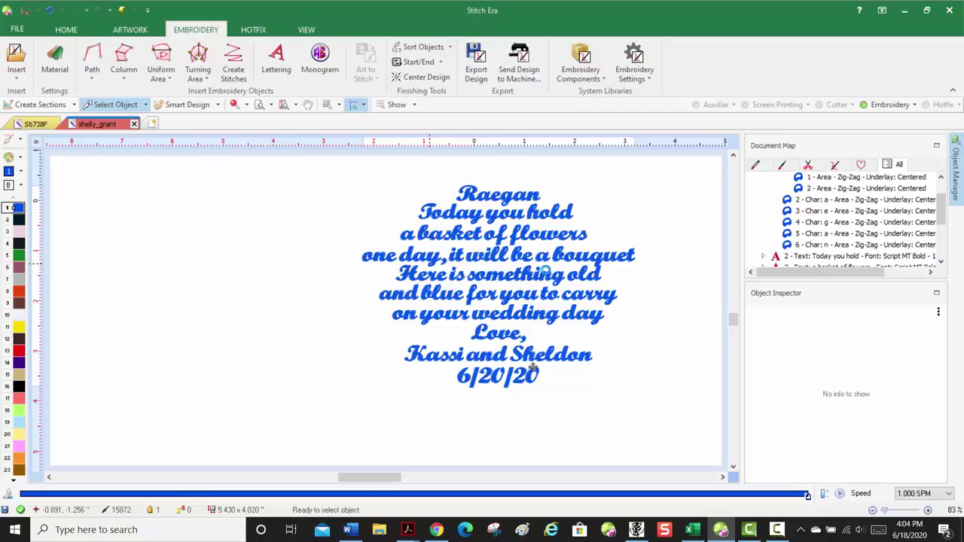
key(ctrl+s)
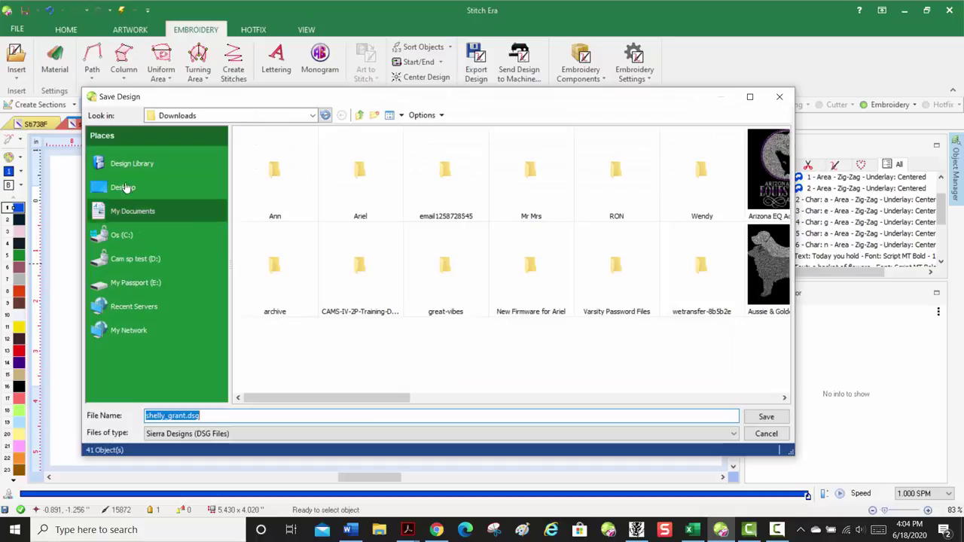
click(125, 187)
click(149, 416)
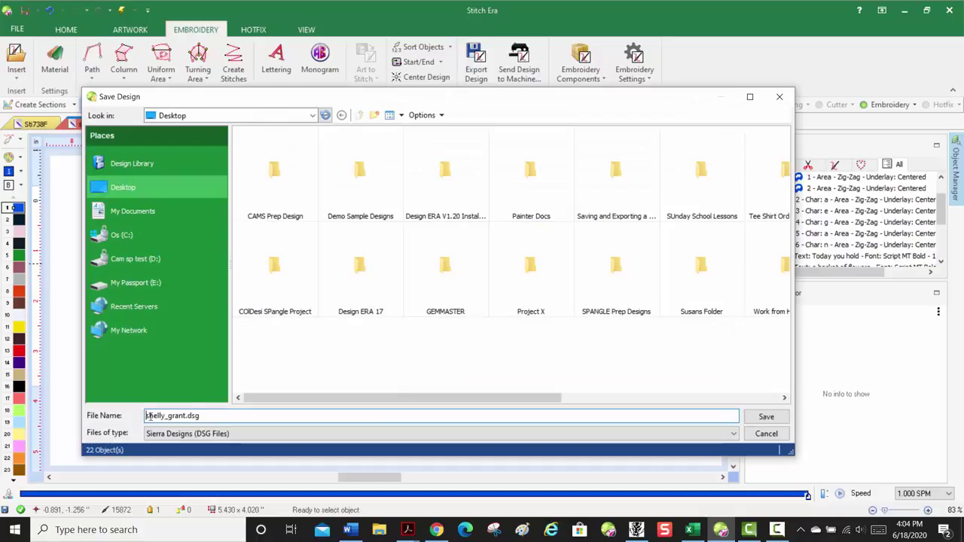
text(NEW)
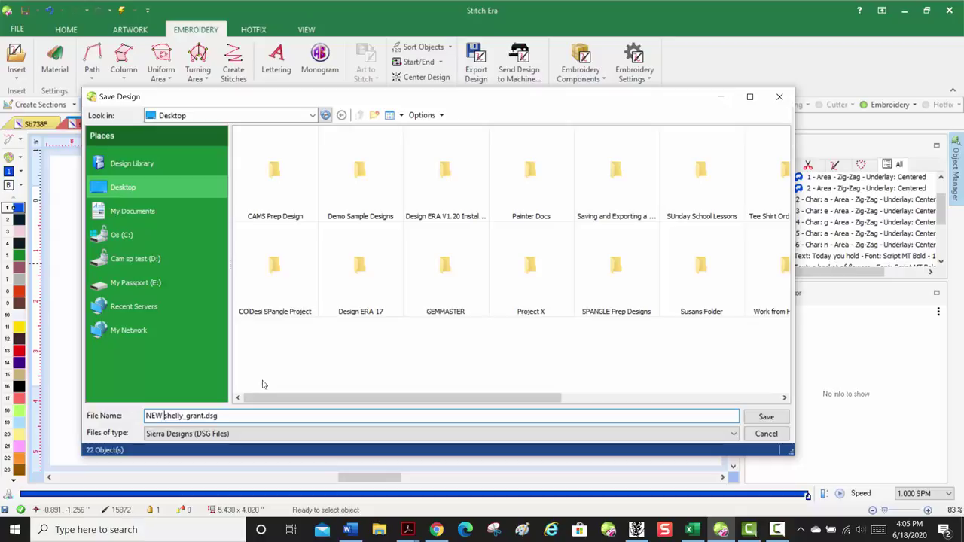
click(766, 418)
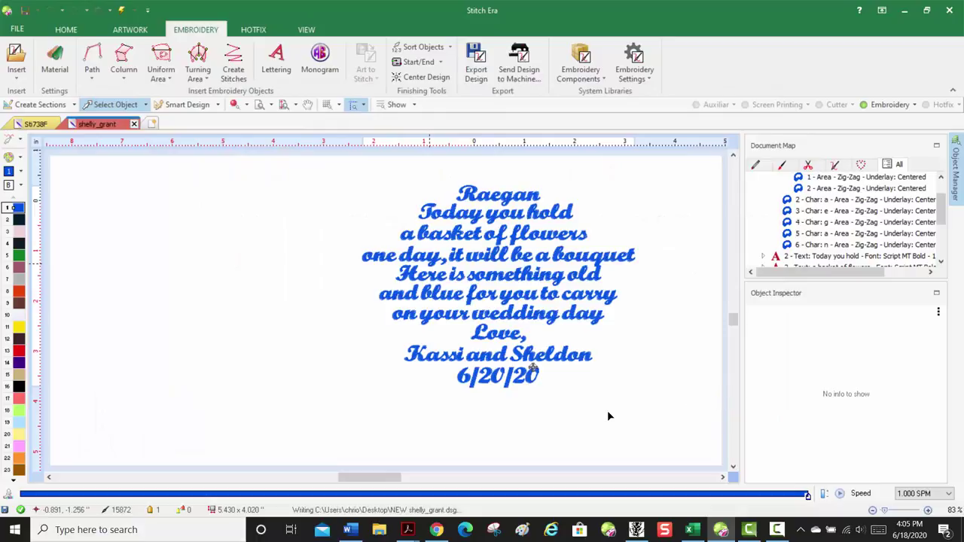